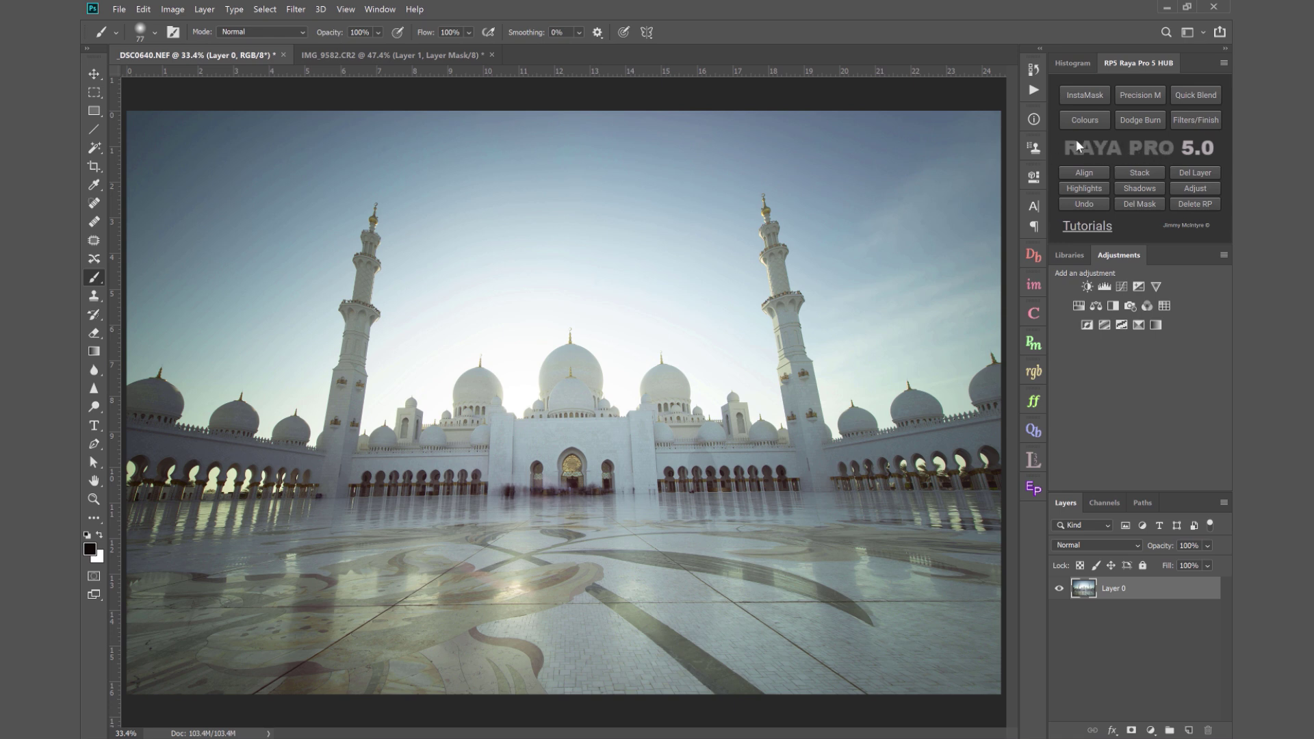
Select the Remove CA Start action in the Actions panel's Remove CA set
{"action": "left_click", "coordinate": [1035, 90]}
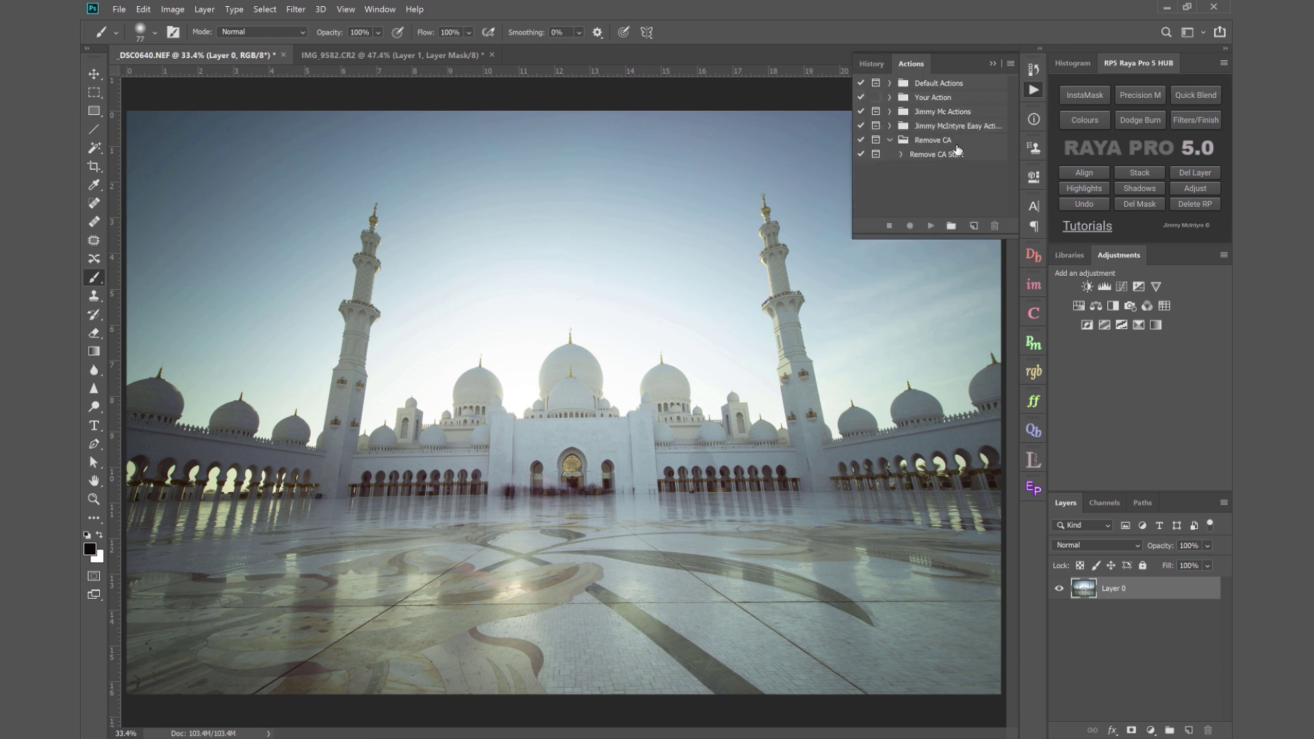
{"action": "left_click", "coordinate": [932, 156]}
Zoom in on the domes at the left of the photo
{"action": "key", "text": "z"}
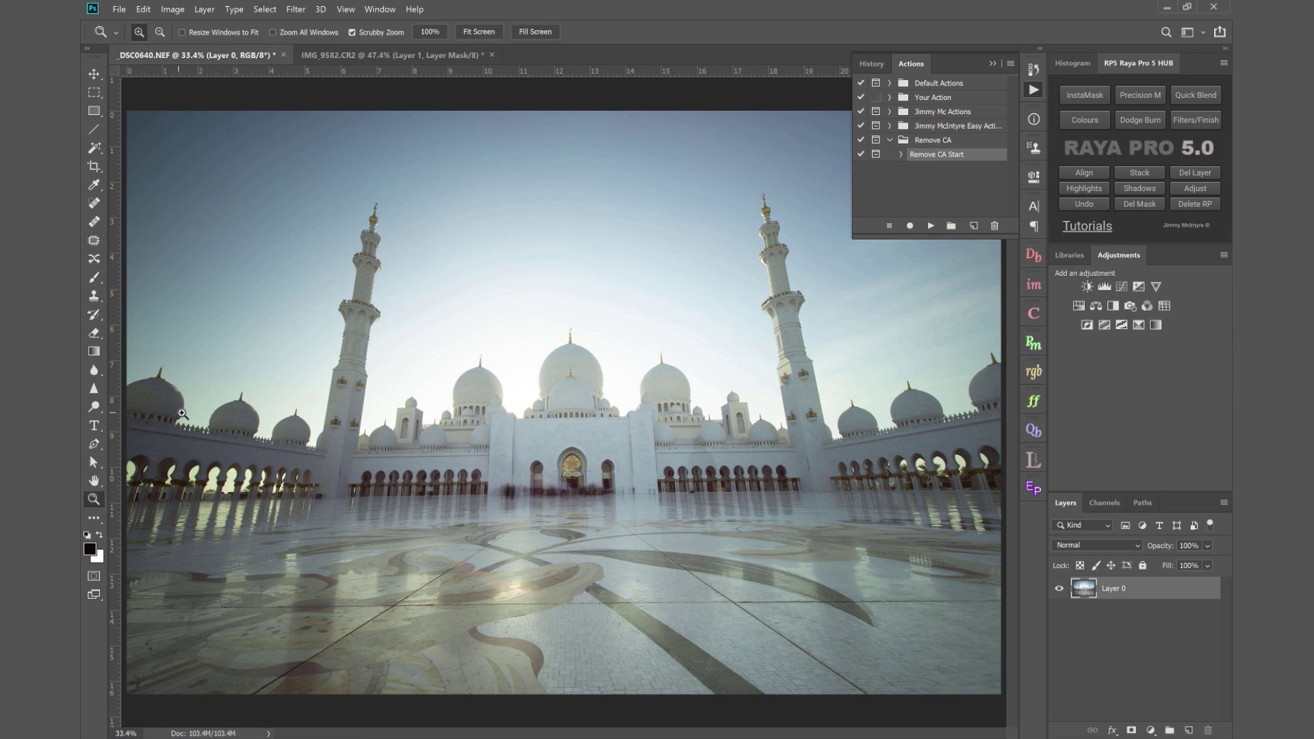
{"action": "left_click_drag", "start_coordinate": [191, 415], "coordinate": [258, 431]}
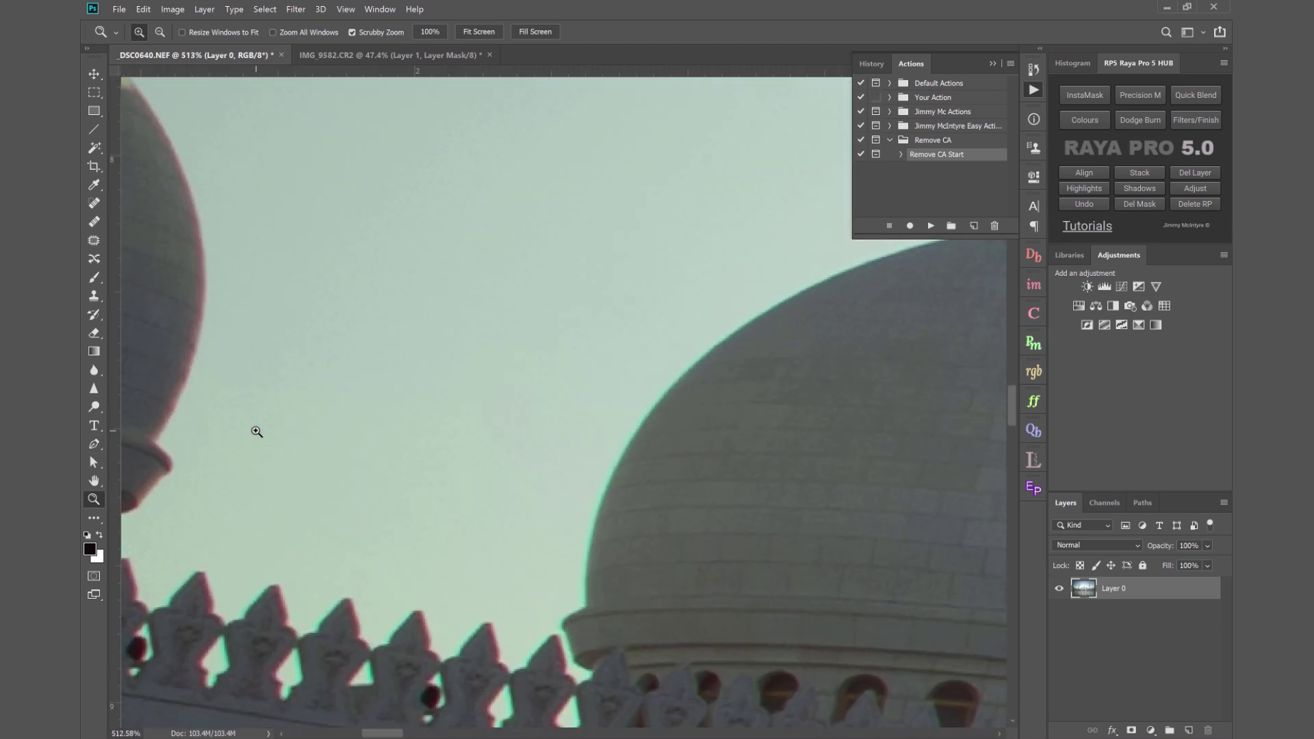
{"action": "scroll", "coordinate": [206, 396], "scroll_direction": "up", "scroll_amount": 3}
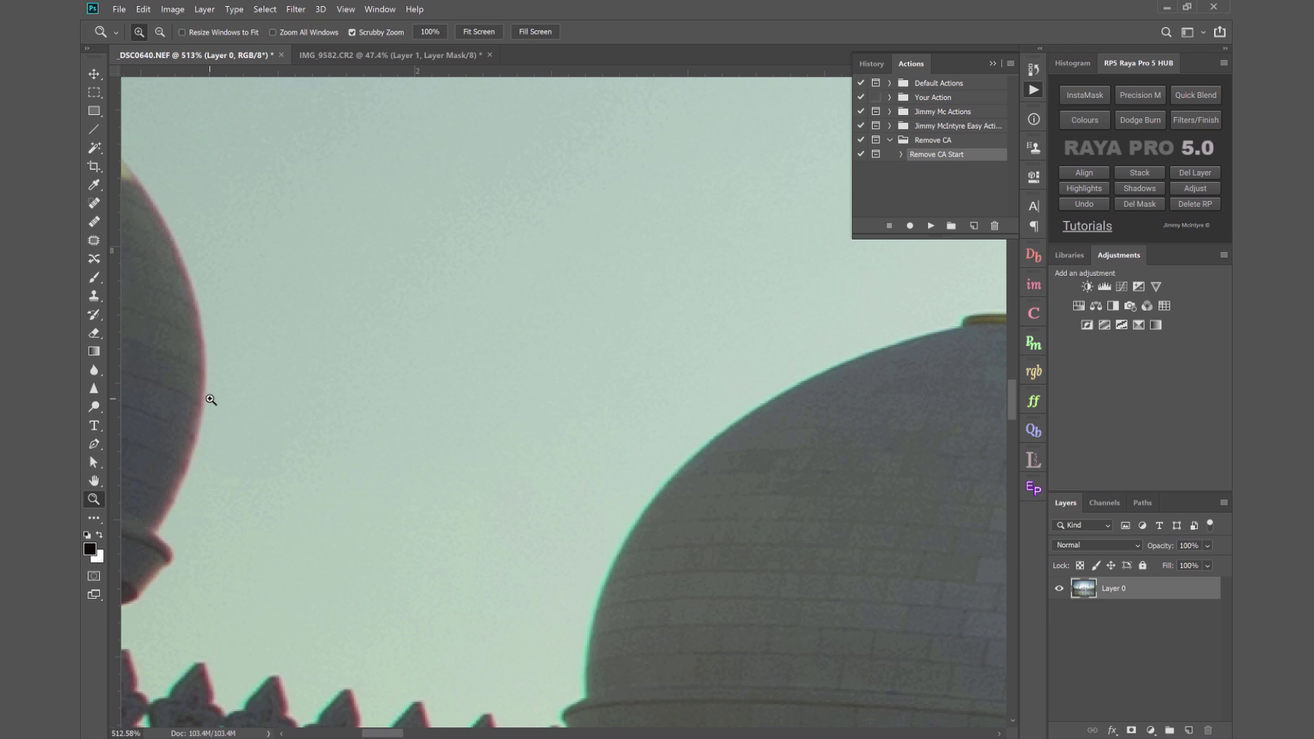
{"action": "scroll", "coordinate": [210, 399], "scroll_direction": "left", "scroll_amount": 1}
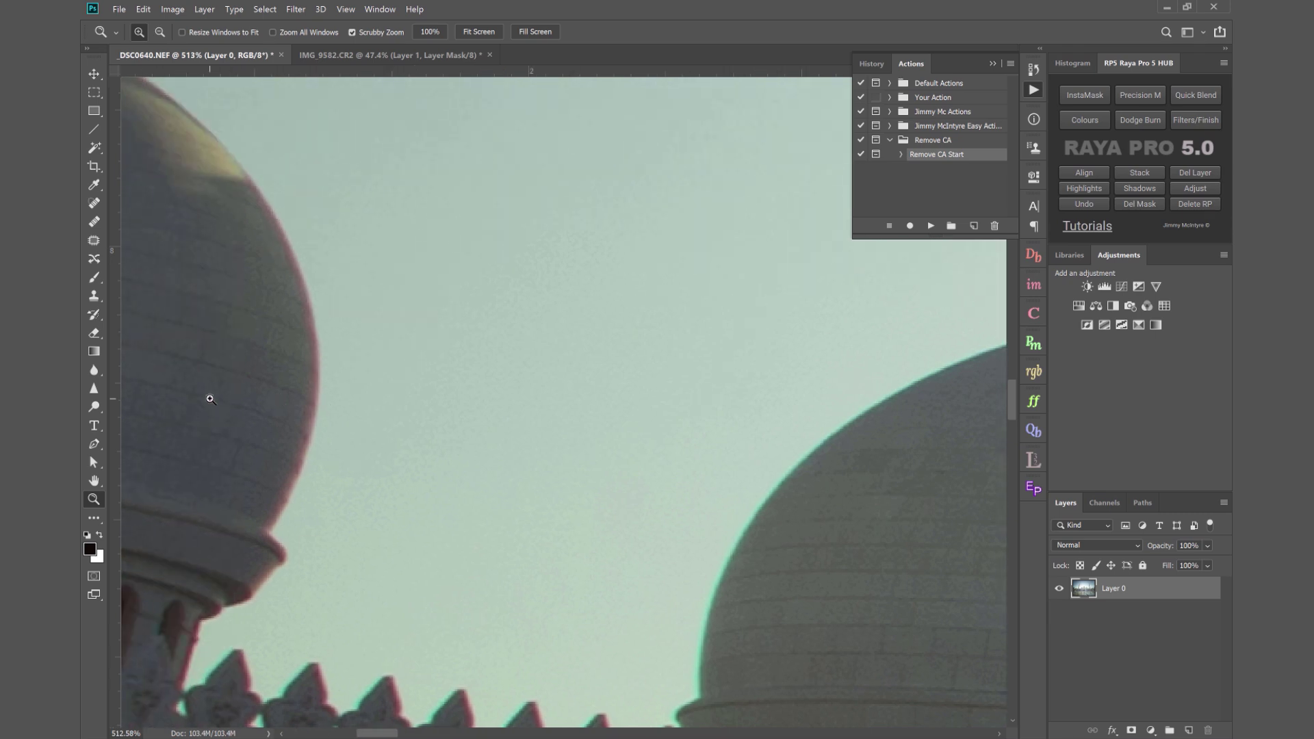
{"action": "scroll", "coordinate": [408, 446], "scroll_direction": "down", "scroll_amount": 3}
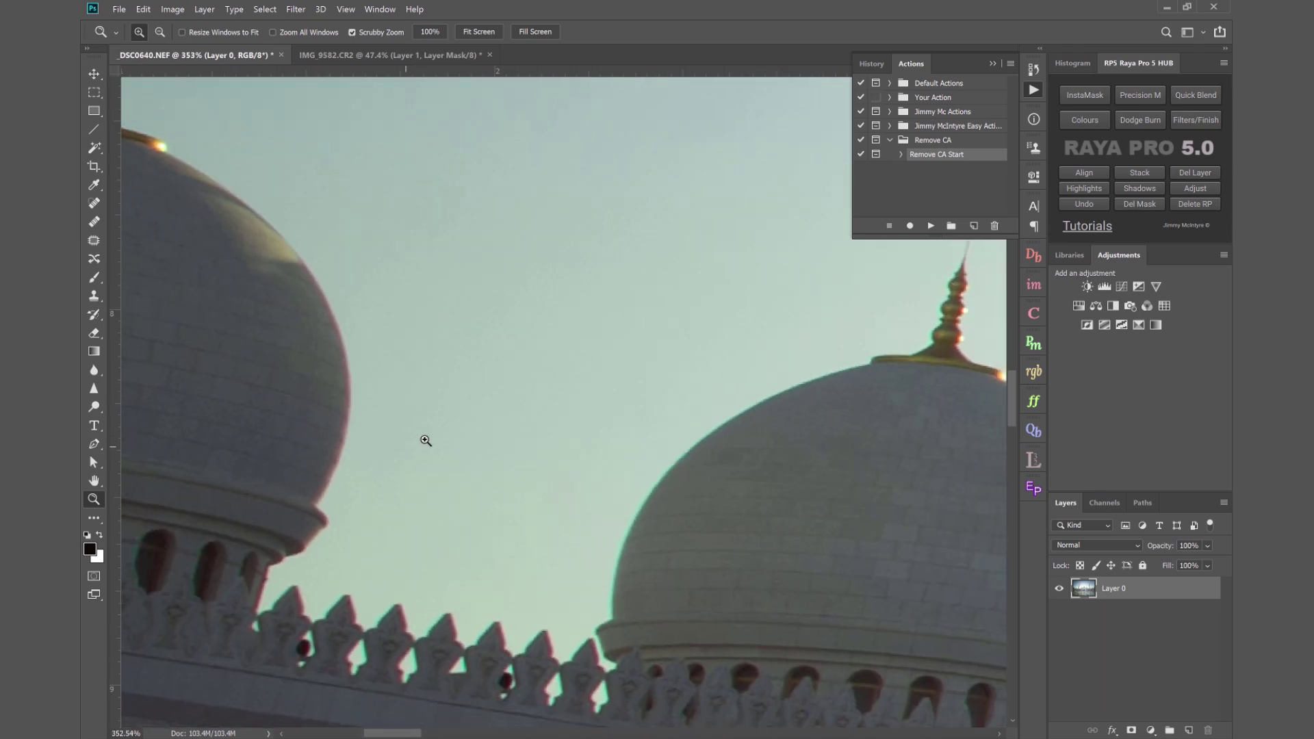
Run the Clean CA finishing action with a 19.4 px Gaussian Blur
{"action": "left_click", "coordinate": [1193, 119]}
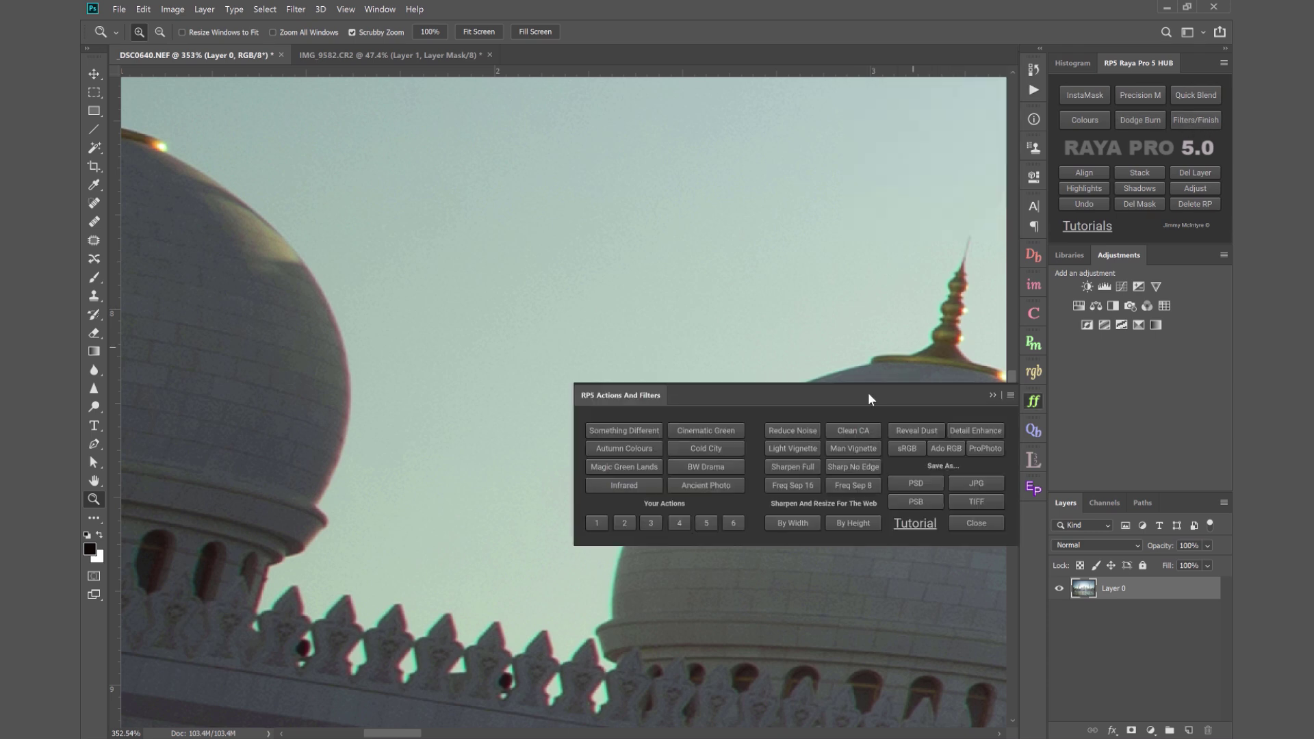
{"action": "left_click", "coordinate": [849, 430]}
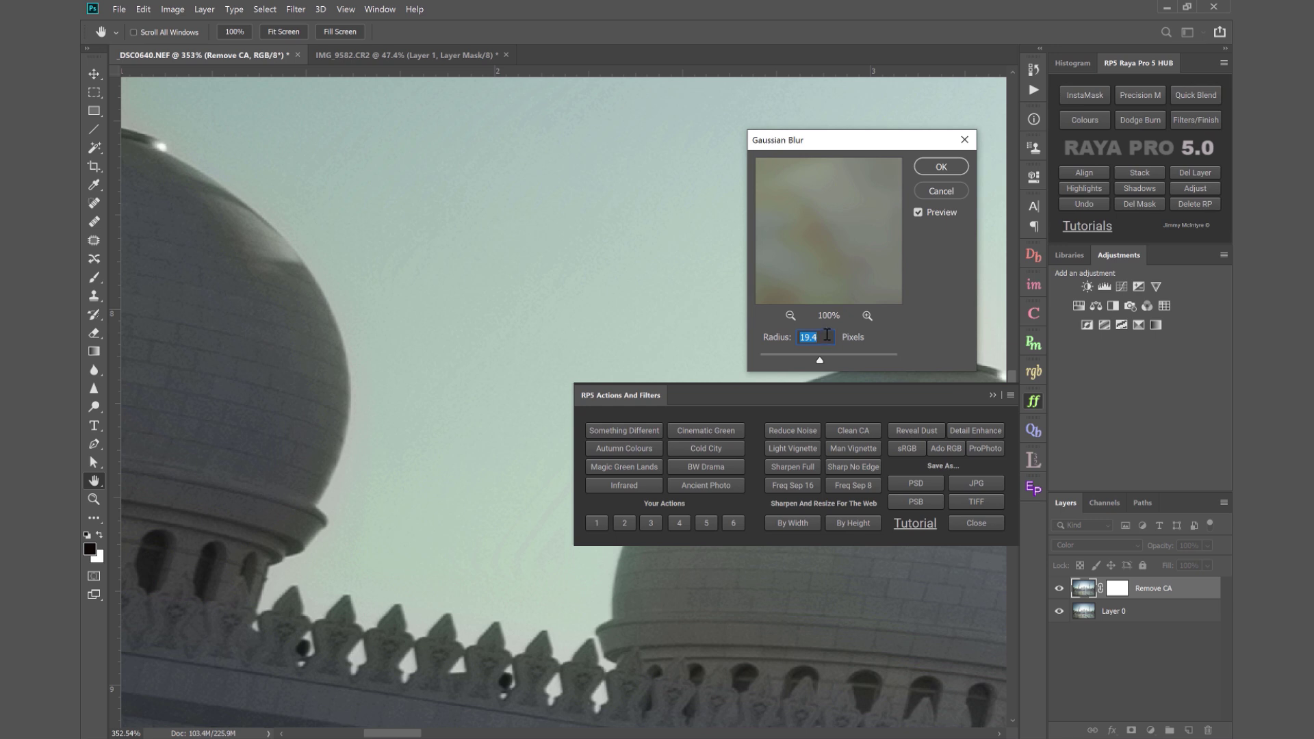
{"action": "left_click", "coordinate": [941, 167]}
Invert the Remove CA mask to black and set up the brush painting colours
{"action": "key", "text": "b"}
{"action": "key", "text": "ctrl+backslash"}
{"action": "key", "text": "ctrl+i"}
{"action": "key", "text": "x"}
{"action": "scroll", "coordinate": [658, 240], "scroll_direction": "up", "scroll_amount": 2}
Toggle the Remove CA mask off and on to compare the correction
{"action": "scroll", "coordinate": [658, 240], "scroll_direction": "left", "scroll_amount": 5}
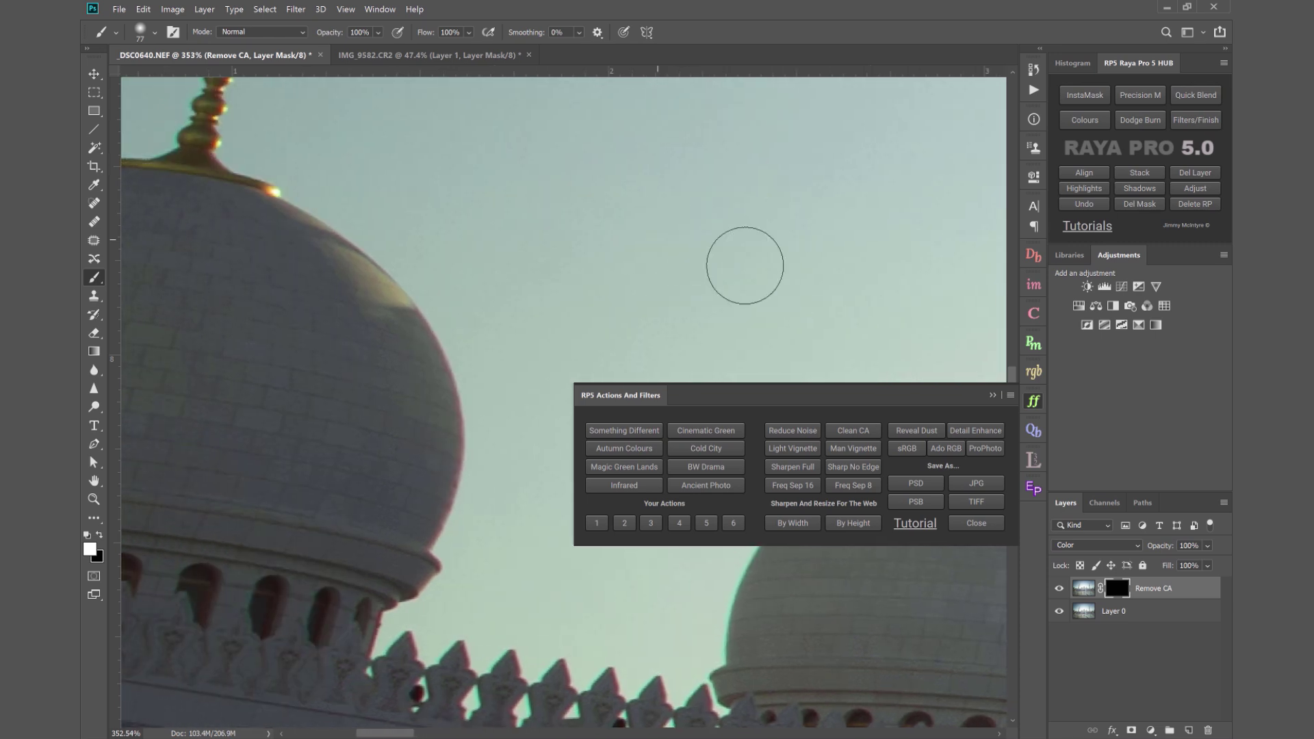
{"action": "left_click", "coordinate": [993, 395]}
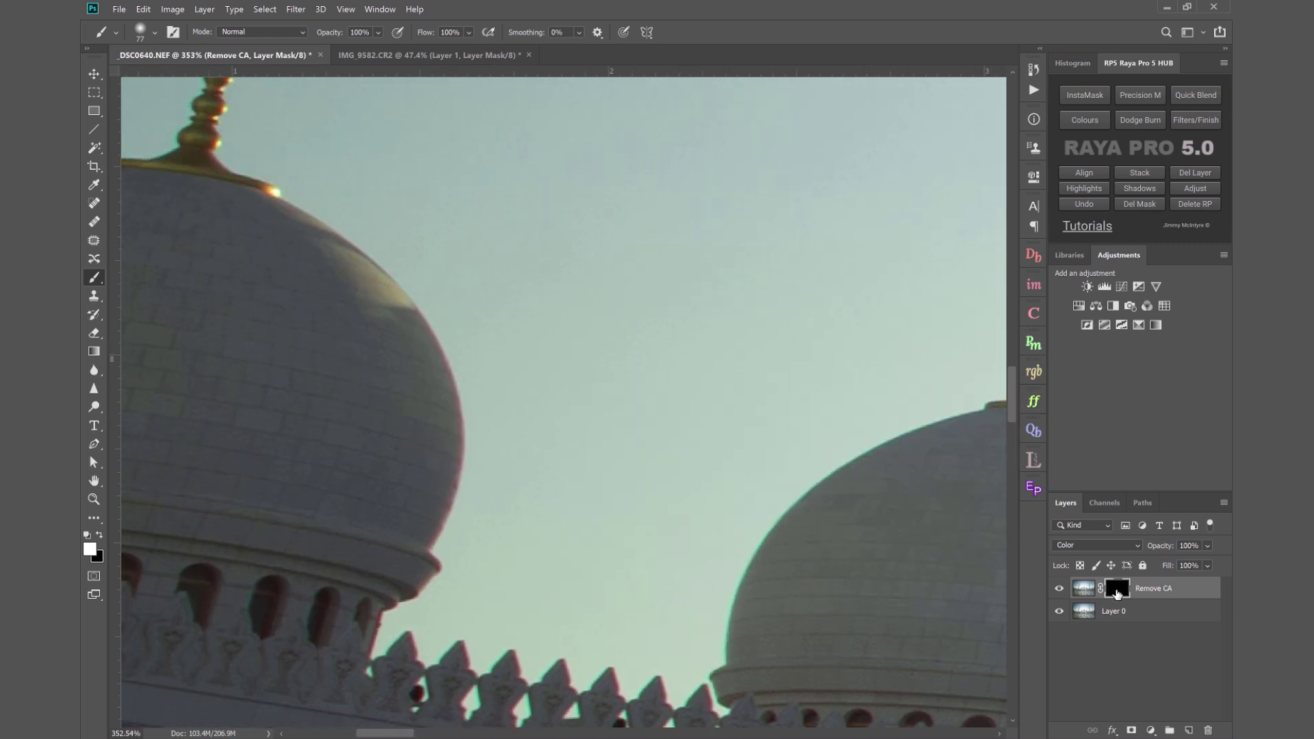
{"action": "right_click", "coordinate": [1117, 593]}
{"action": "left_click", "coordinate": [1116, 597]}
{"action": "left_click", "coordinate": [1119, 595], "text": "shift"}
{"action": "right_click", "coordinate": [1120, 593]}
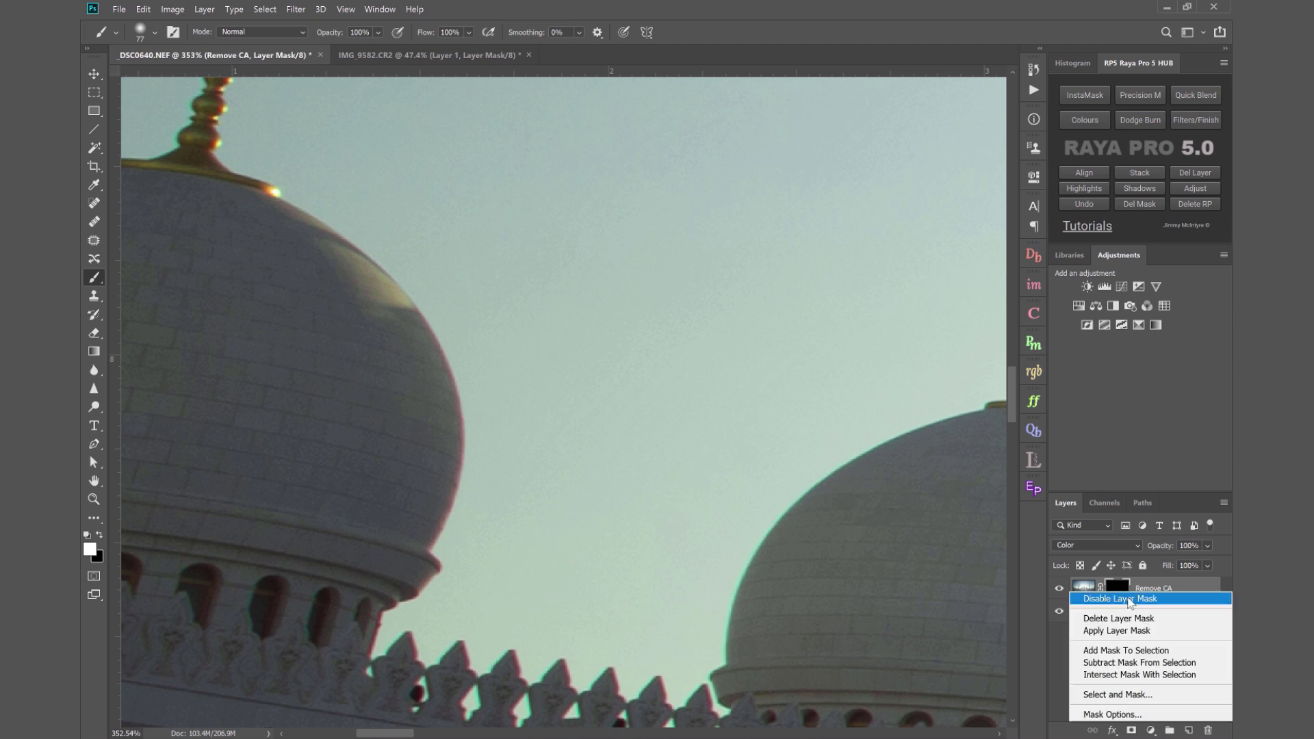
{"action": "left_click", "coordinate": [1129, 599]}
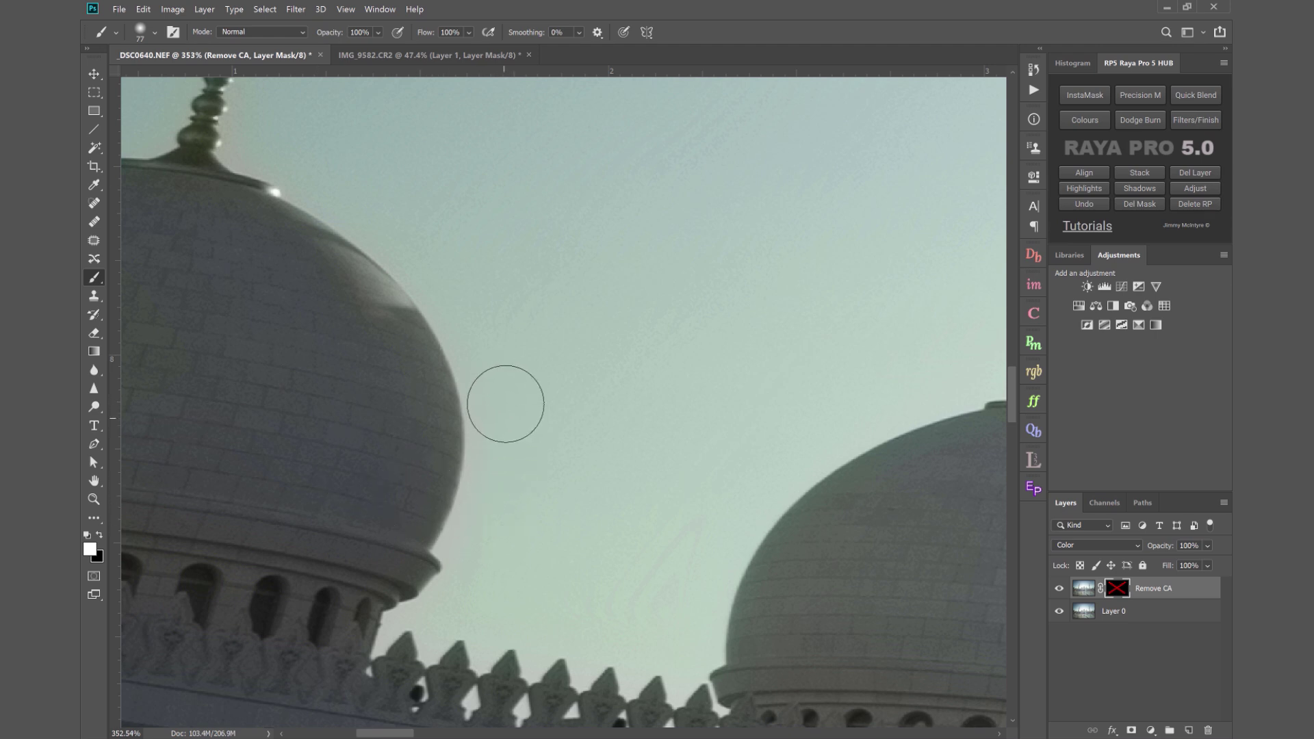
{"action": "scroll", "coordinate": [314, 291], "scroll_direction": "up", "scroll_amount": 2}
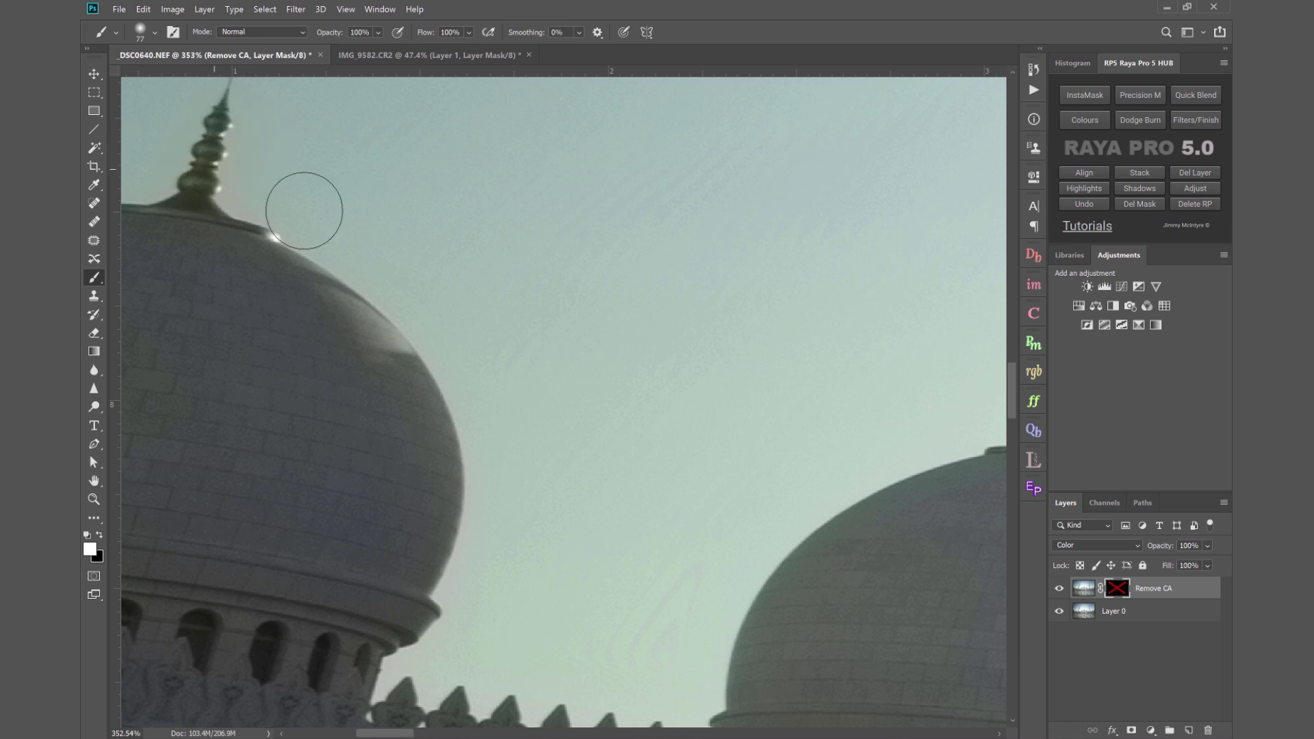
{"action": "left_click", "coordinate": [1117, 589], "text": "shift"}
Paint away the red fringe along the right dome's edge with a small soft brush
{"action": "scroll", "coordinate": [812, 560], "scroll_direction": "down", "scroll_amount": 2}
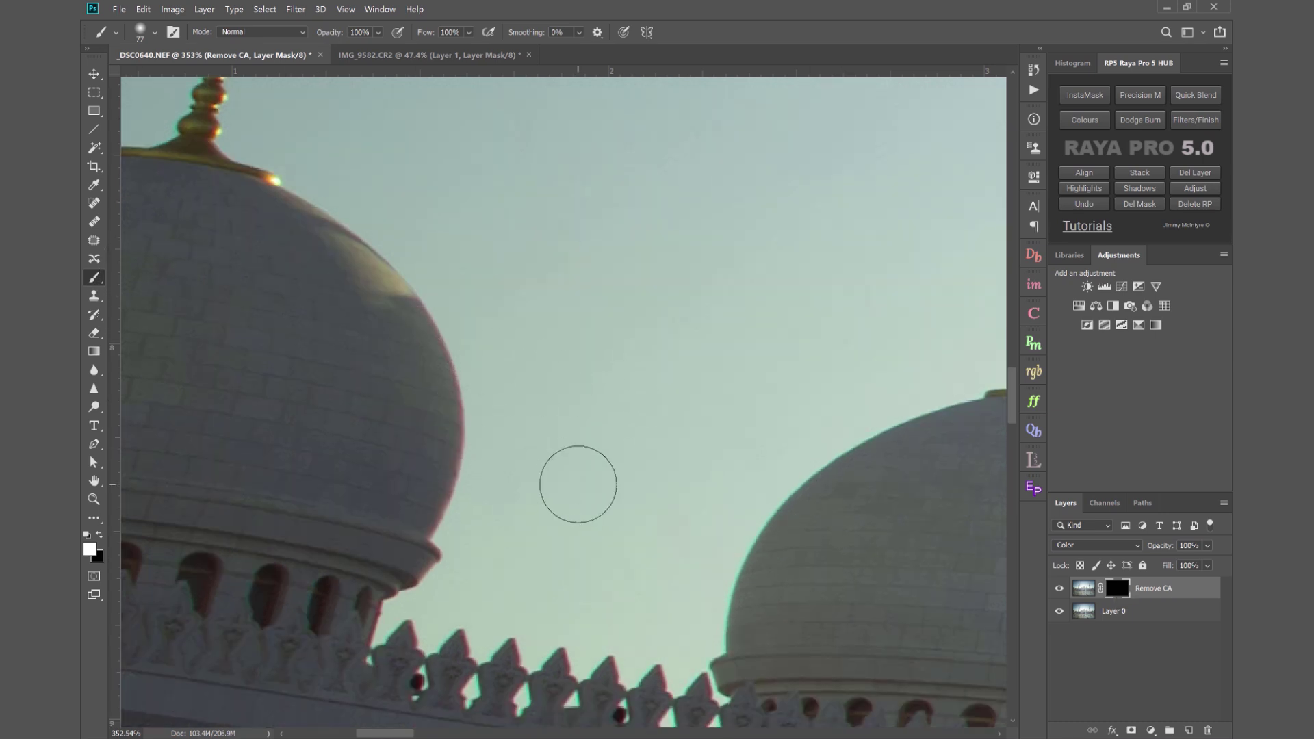
{"action": "left_click_drag", "start_coordinate": [579, 484], "coordinate": [502, 485]}
{"action": "mouse_move", "coordinate": [725, 649]}
{"action": "left_mouse_down"}
{"action": "mouse_move", "coordinate": [743, 562]}
{"action": "mouse_move", "coordinate": [817, 474]}
{"action": "mouse_move", "coordinate": [743, 495]}
{"action": "mouse_move", "coordinate": [875, 445]}
{"action": "left_mouse_up"}
Build an InstaMask edge map with Levels midtone 0.22, white 248, and a 3.6 px blur
{"action": "left_click", "coordinate": [1086, 96]}
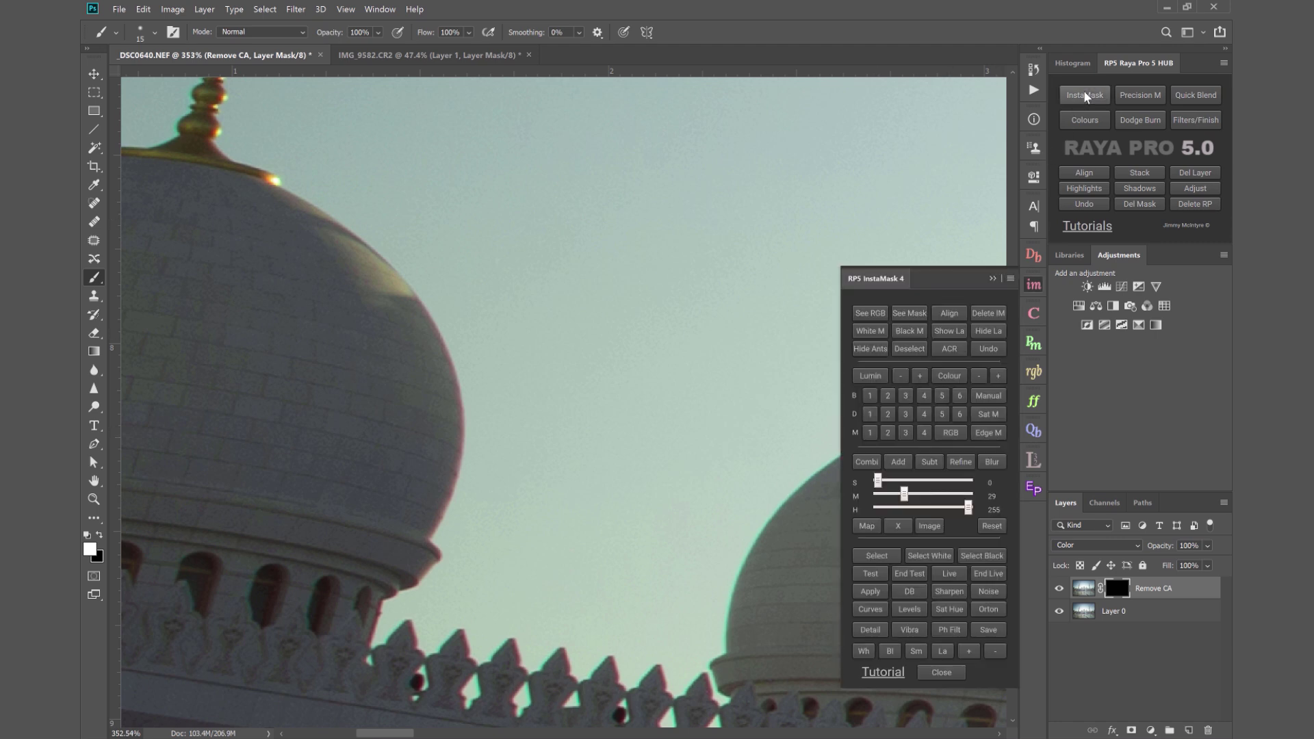
{"action": "left_click", "coordinate": [988, 433]}
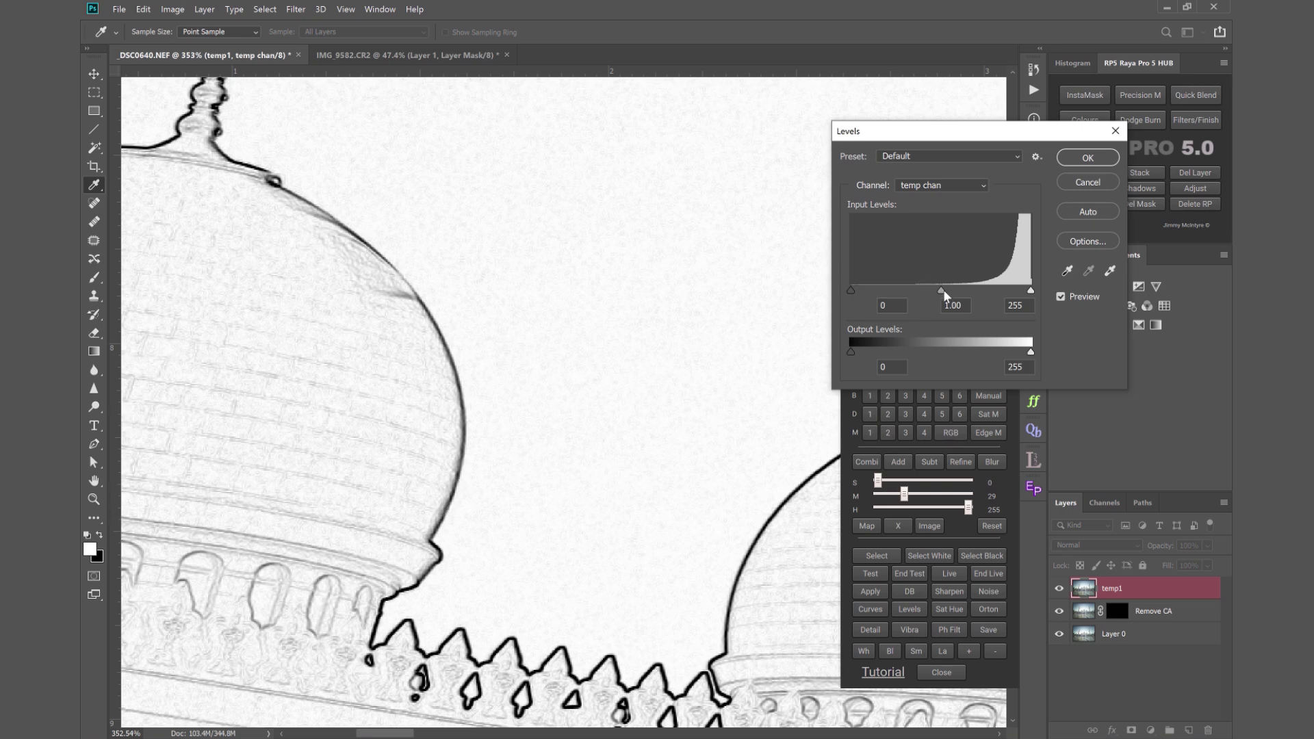
{"action": "left_click_drag", "start_coordinate": [943, 294], "coordinate": [1037, 296]}
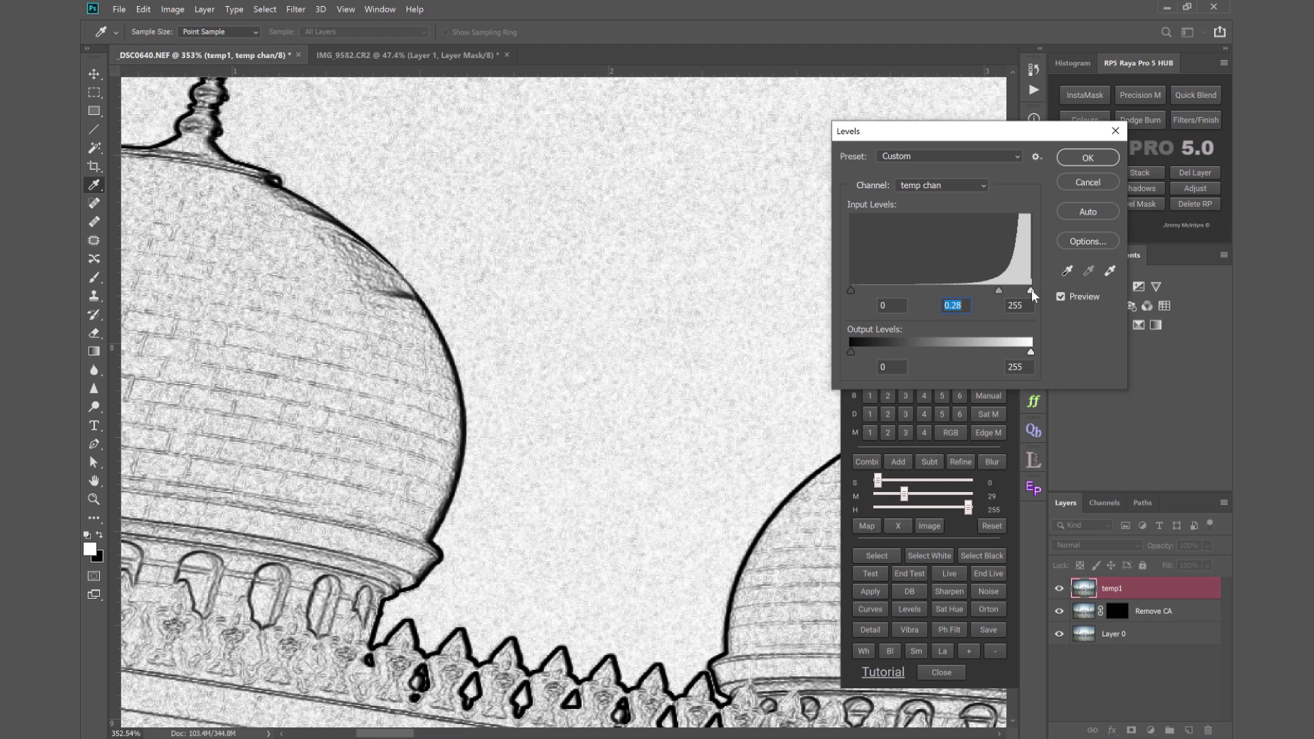
{"action": "left_click_drag", "start_coordinate": [1032, 291], "coordinate": [1001, 296]}
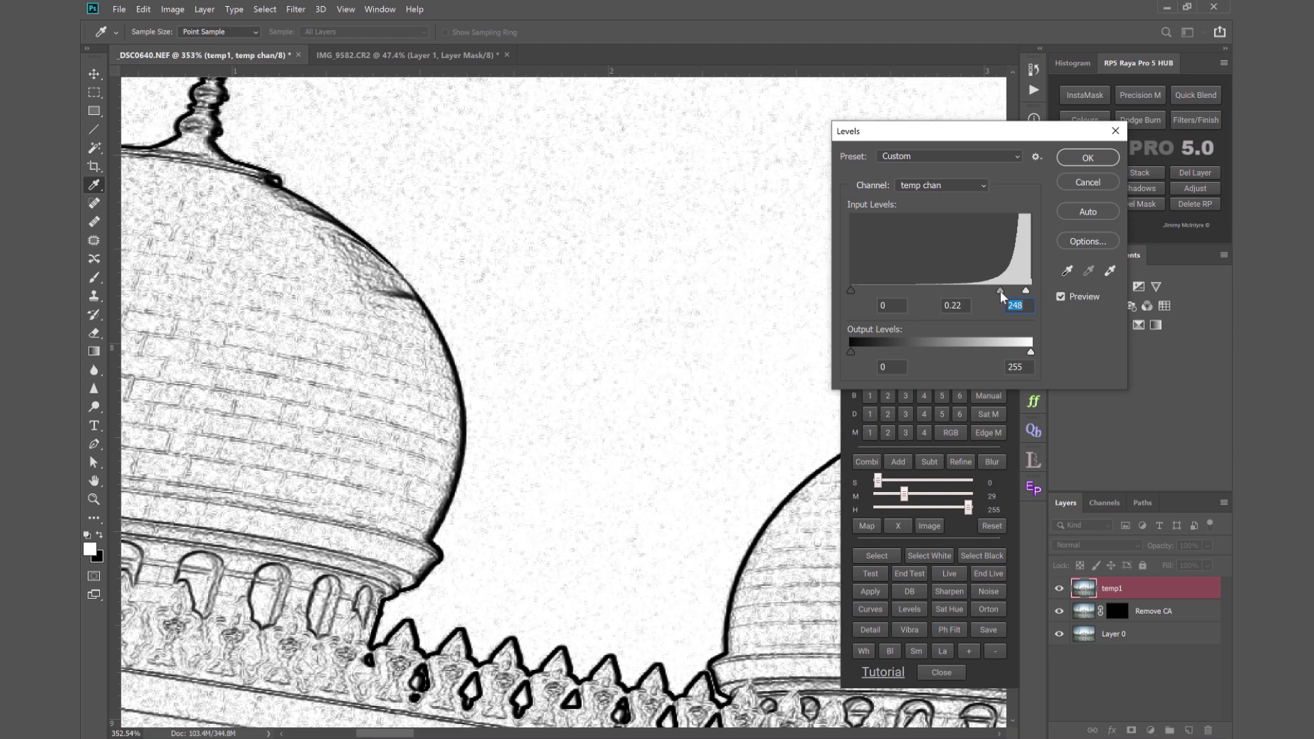
{"action": "left_click", "coordinate": [1002, 295]}
{"action": "left_click", "coordinate": [1072, 157]}
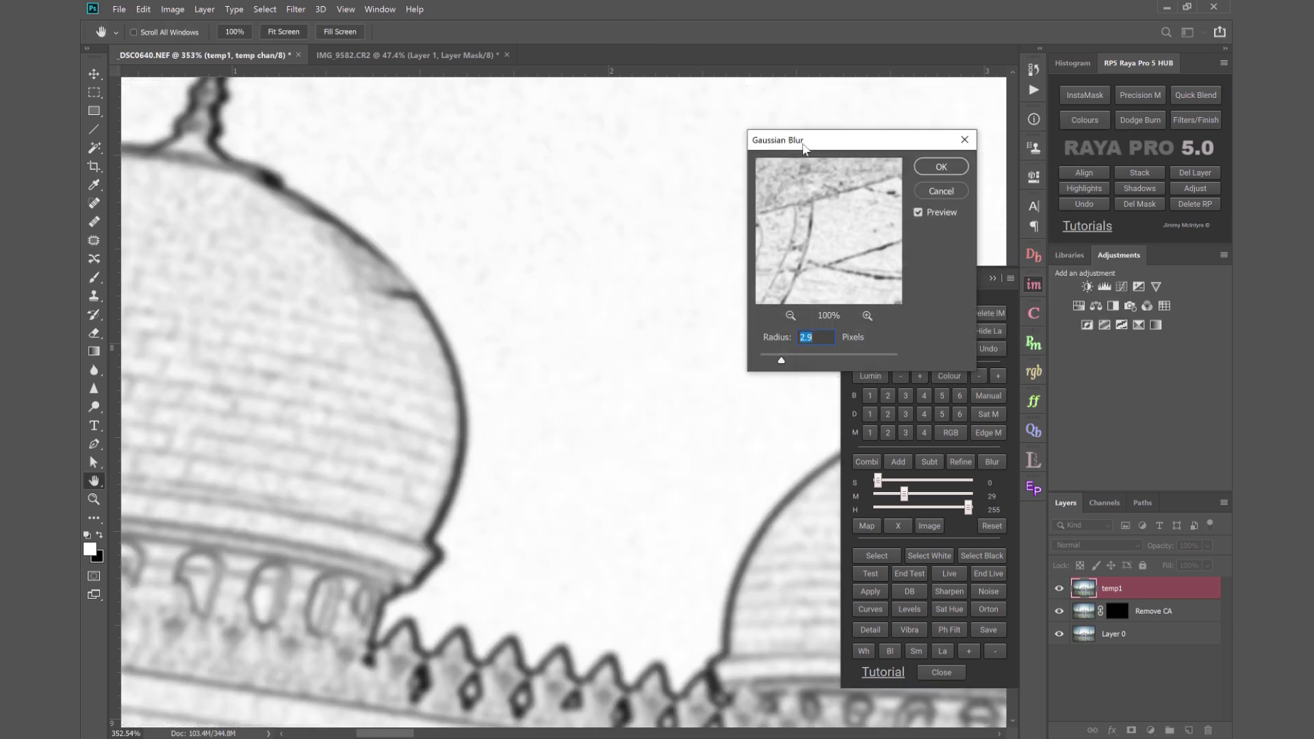
{"action": "left_click_drag", "start_coordinate": [781, 360], "coordinate": [787, 363]}
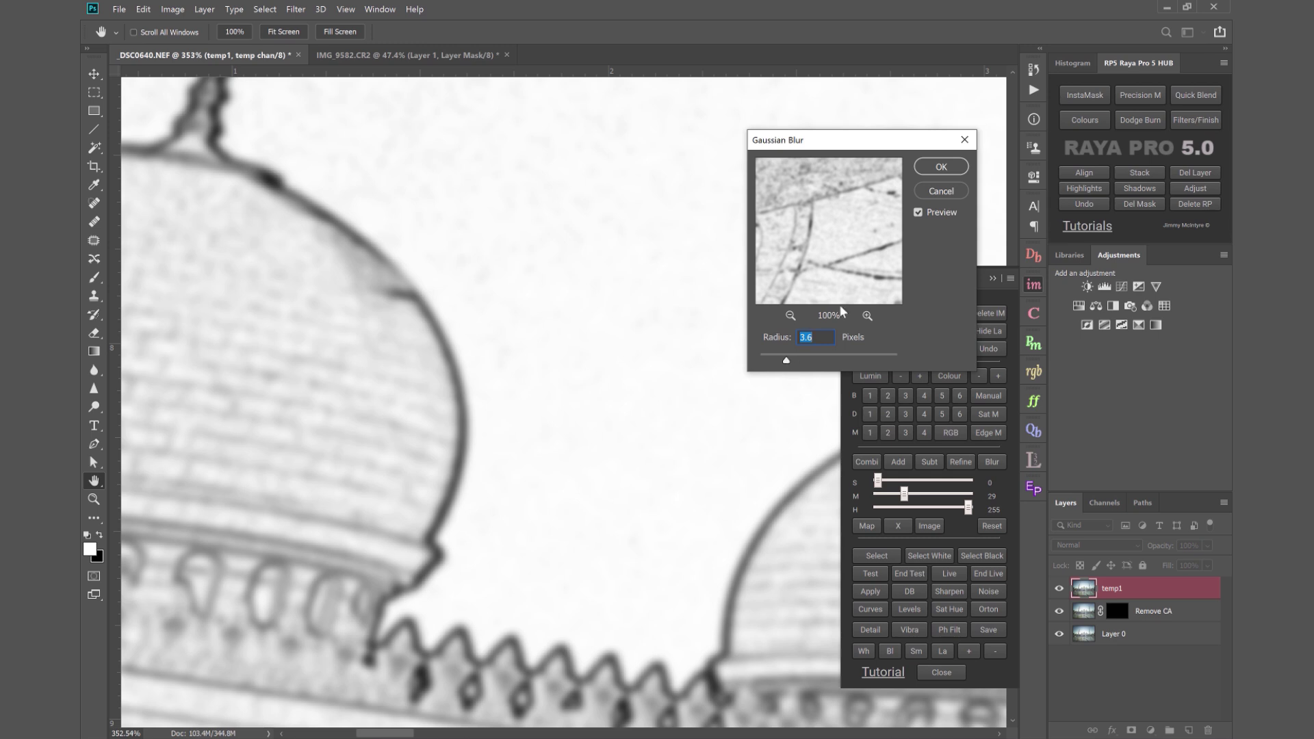
{"action": "left_click", "coordinate": [943, 169]}
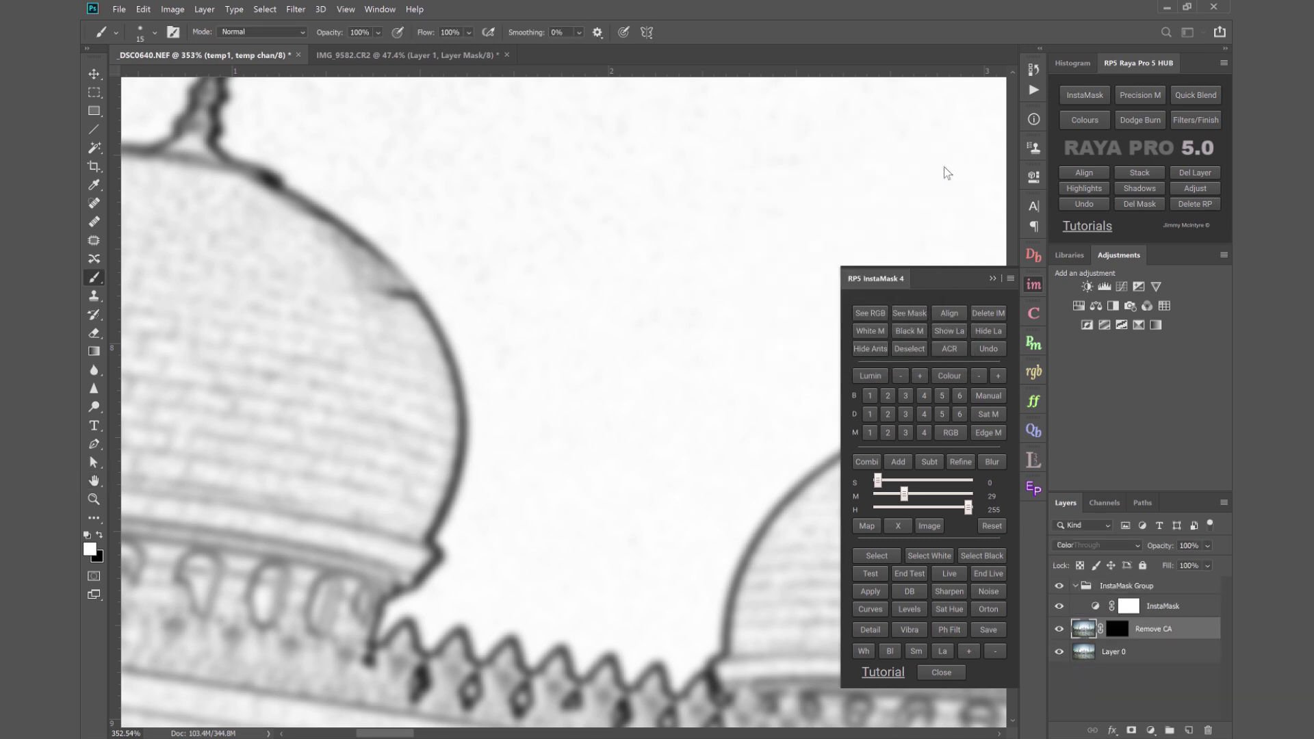
Reset, invert and re-level the InstaMask edge mask, then target the Remove CA mask
{"action": "left_click", "coordinate": [988, 527]}
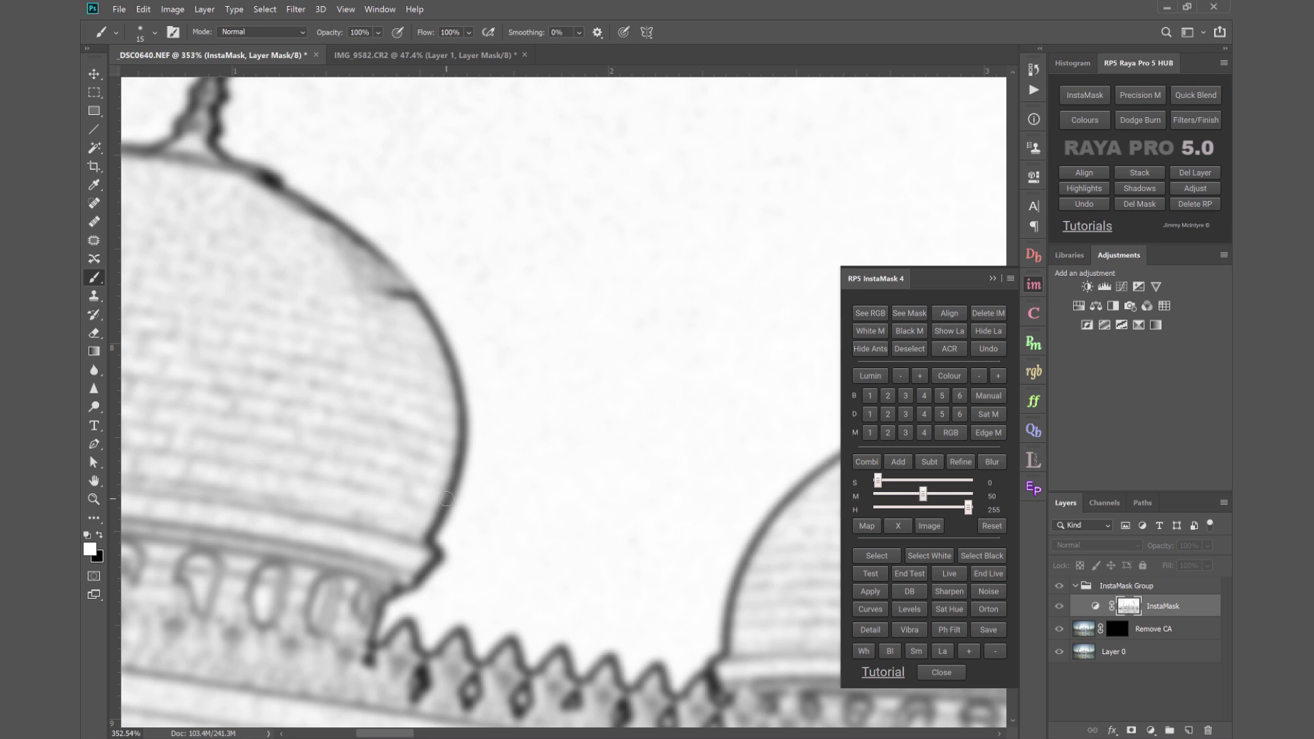
{"action": "key", "text": "ctrl+i"}
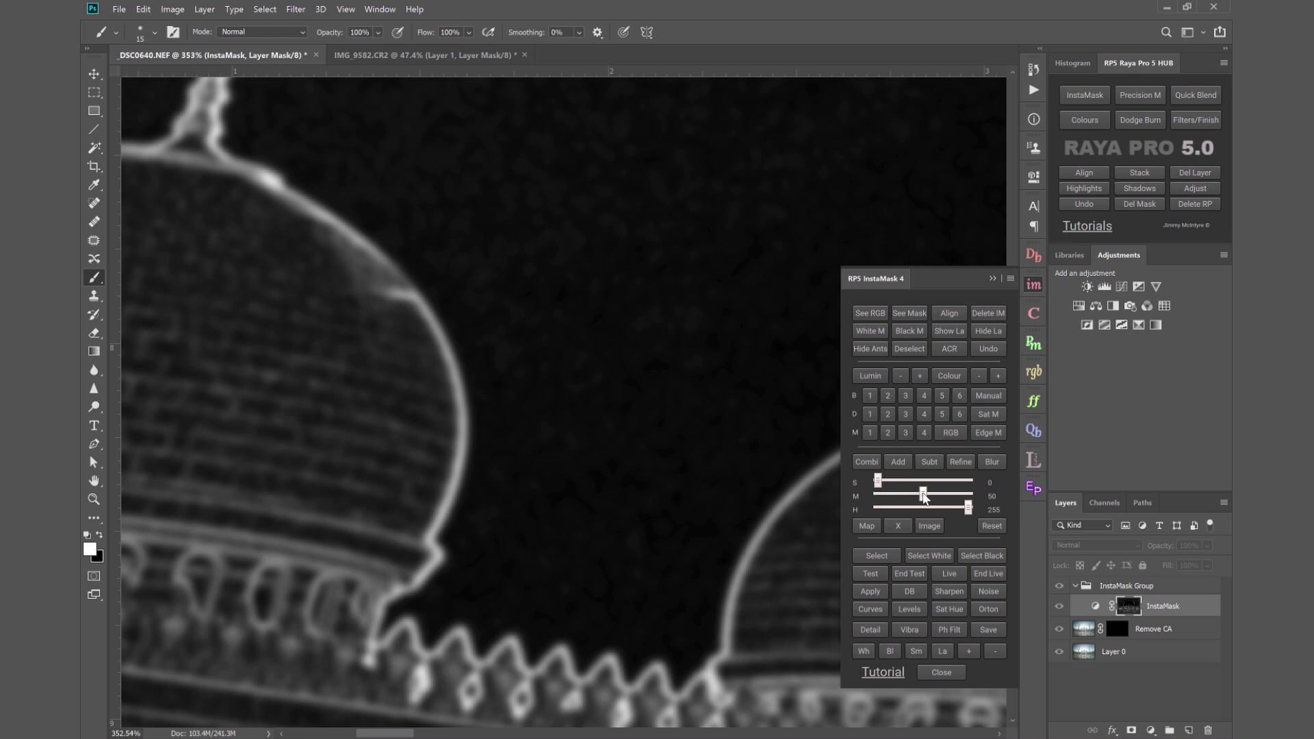
{"action": "left_click_drag", "start_coordinate": [923, 497], "coordinate": [952, 508]}
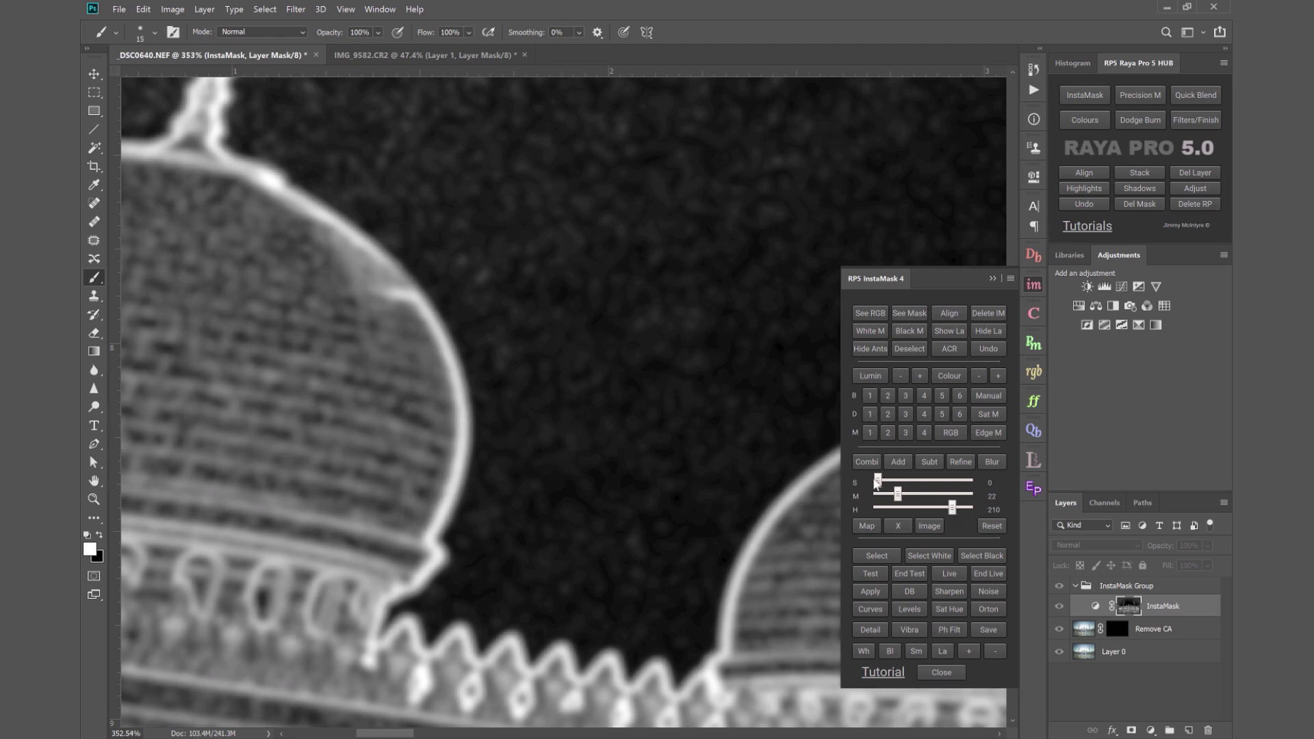
{"action": "left_click_drag", "start_coordinate": [881, 483], "coordinate": [887, 483]}
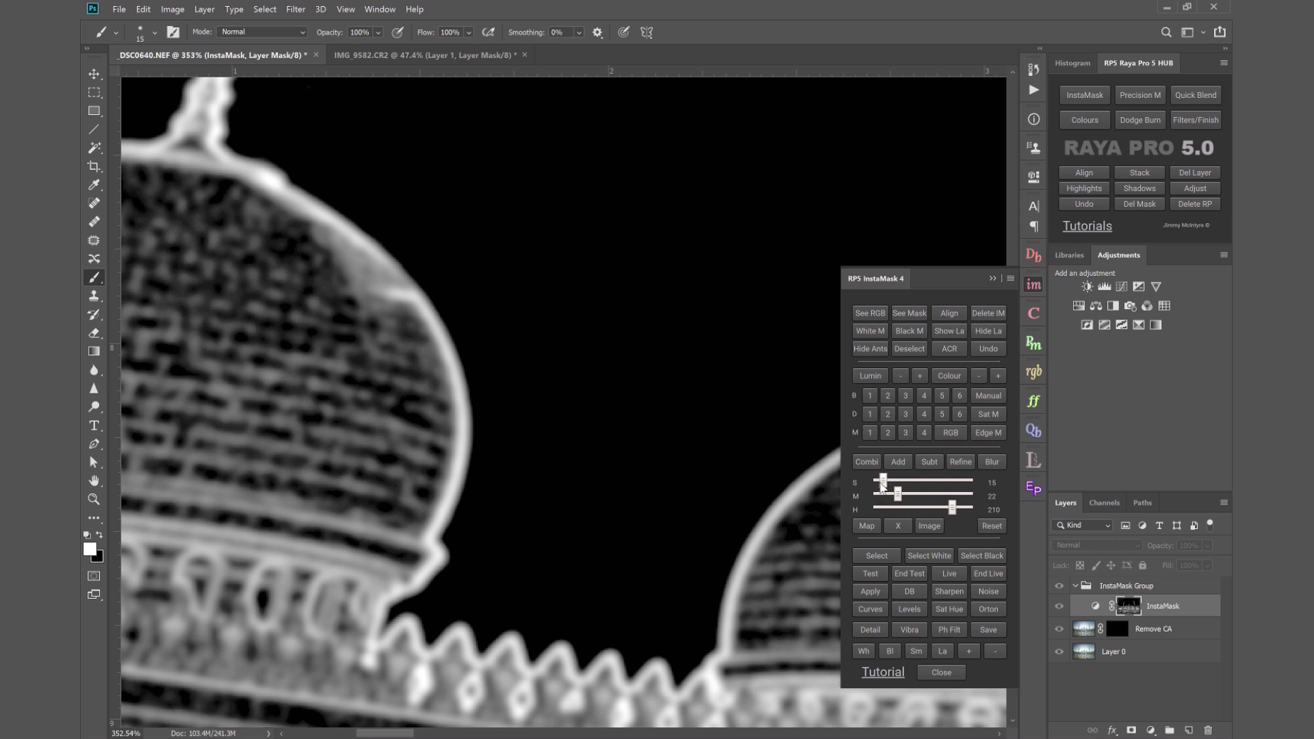
{"action": "left_click_drag", "start_coordinate": [883, 483], "coordinate": [880, 483]}
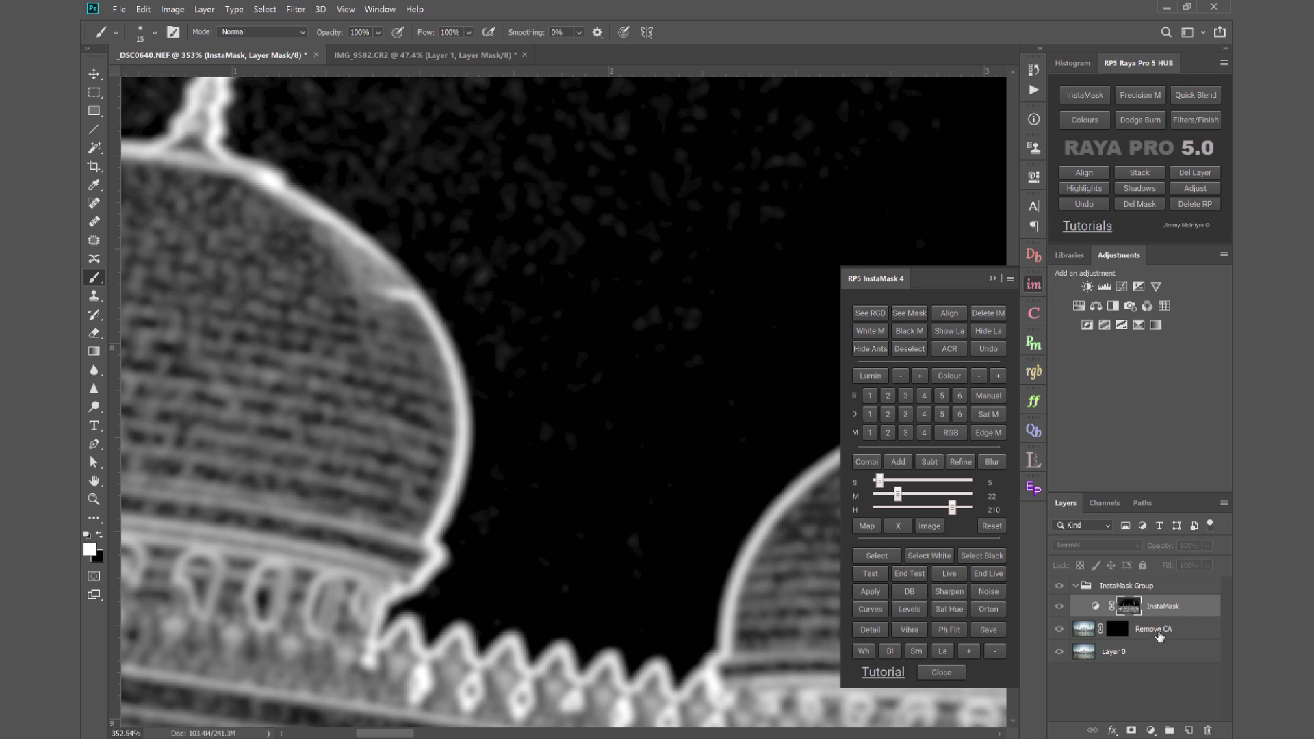
{"action": "left_click", "coordinate": [1159, 636]}
{"action": "left_click", "coordinate": [1124, 631]}
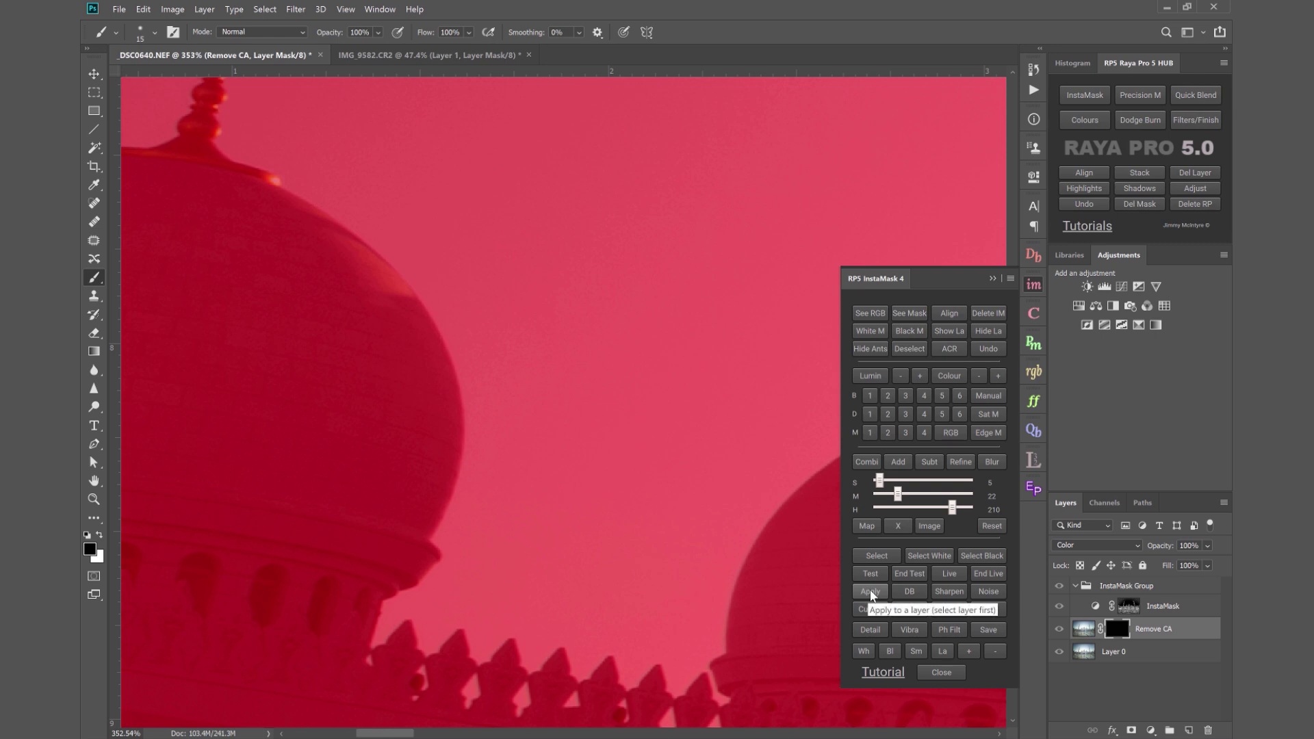
End the InstaMask live session and set a larger, softer white brush
{"action": "left_click", "coordinate": [942, 558]}
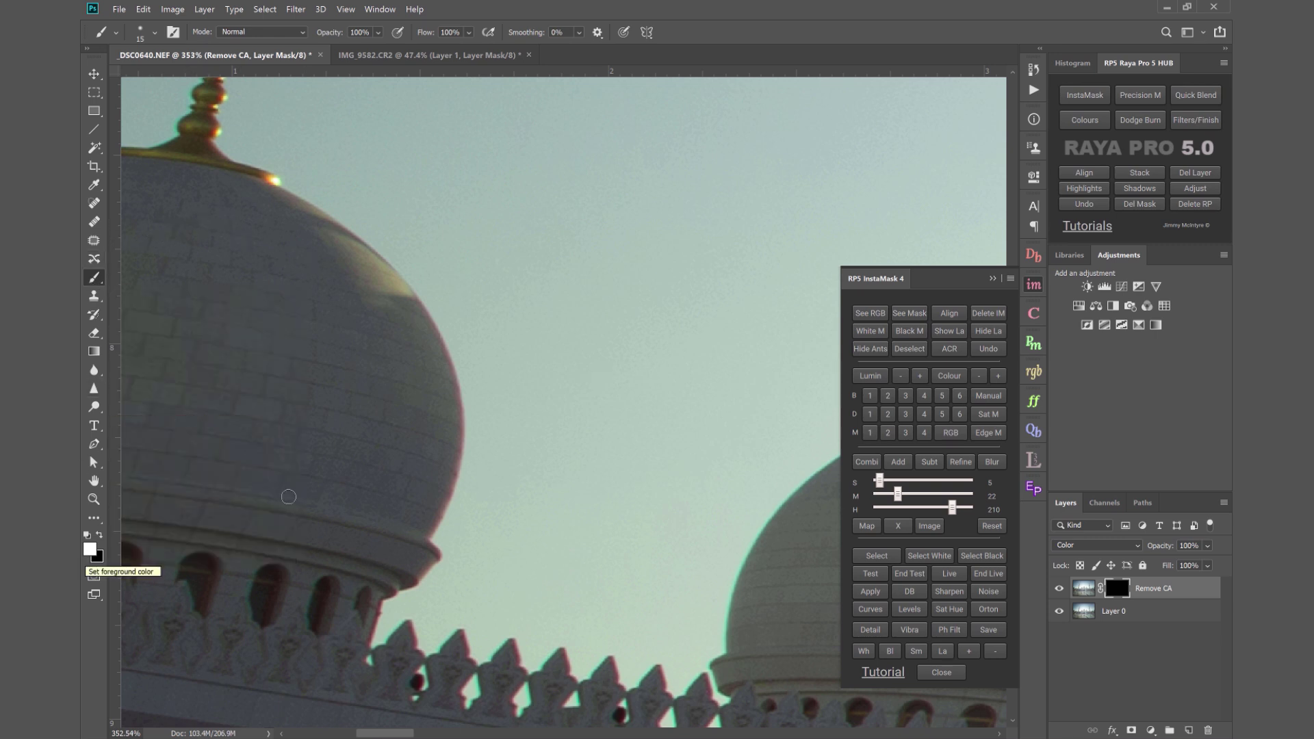
{"action": "right_click", "coordinate": [429, 536], "text": "alt"}
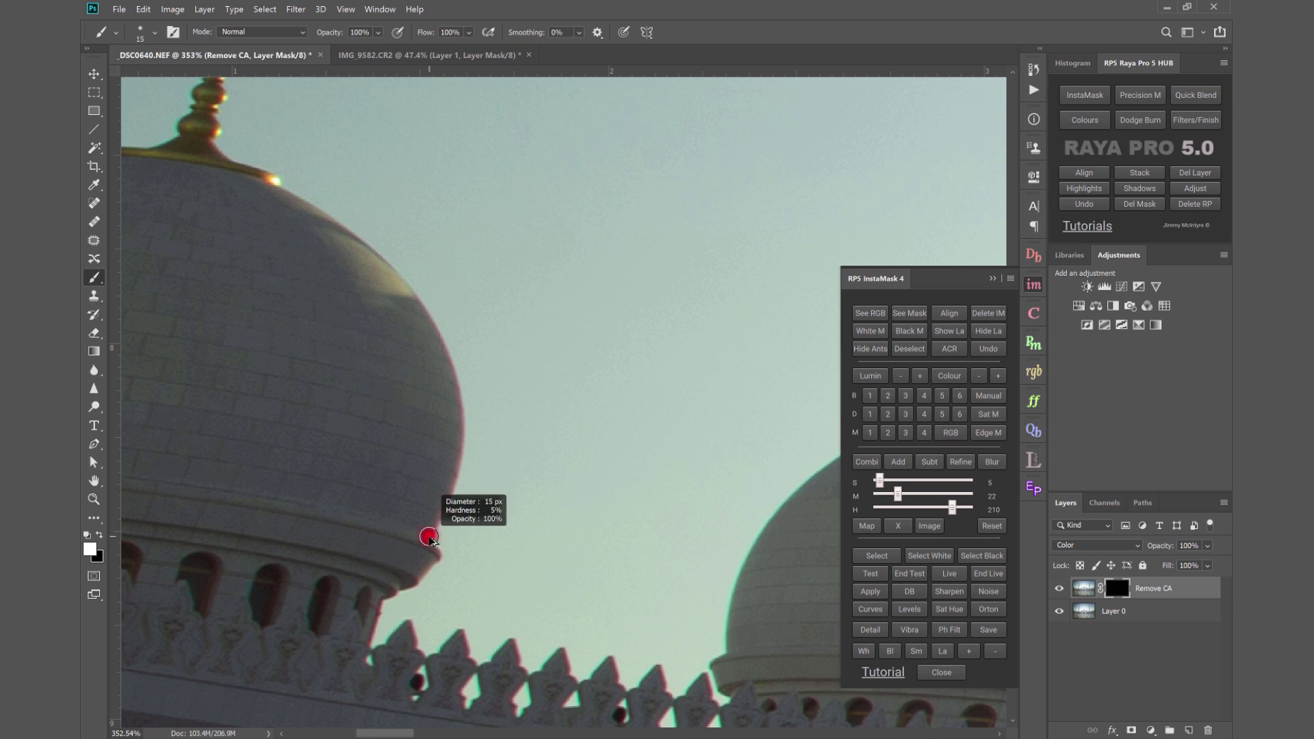
{"action": "left_click_drag", "start_coordinate": [461, 543], "coordinate": [502, 511]}
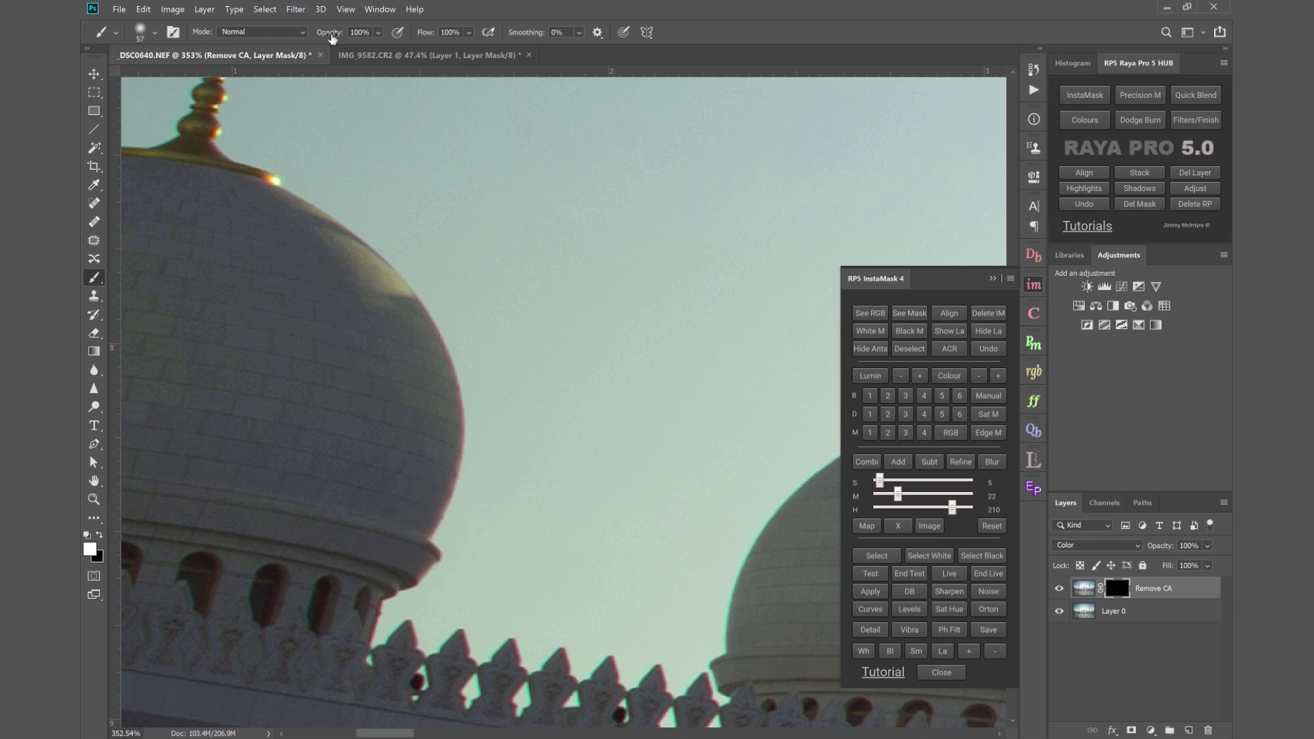
Paint soft white strokes along both domes' outlines and the parapet, ending with a 40 px brush
{"action": "mouse_move", "coordinate": [376, 420]}
{"action": "left_mouse_down"}
{"action": "mouse_move", "coordinate": [419, 499]}
{"action": "mouse_move", "coordinate": [402, 538]}
{"action": "mouse_move", "coordinate": [451, 479]}
{"action": "mouse_move", "coordinate": [414, 322]}
{"action": "mouse_move", "coordinate": [439, 401]}
{"action": "mouse_move", "coordinate": [428, 503]}
{"action": "mouse_move", "coordinate": [411, 558]}
{"action": "mouse_move", "coordinate": [369, 600]}
{"action": "mouse_move", "coordinate": [373, 647]}
{"action": "mouse_move", "coordinate": [541, 664]}
{"action": "mouse_move", "coordinate": [507, 700]}
{"action": "mouse_move", "coordinate": [725, 691]}
{"action": "mouse_move", "coordinate": [647, 694]}
{"action": "mouse_move", "coordinate": [761, 532]}
{"action": "mouse_move", "coordinate": [846, 458]}
{"action": "left_mouse_up"}
{"action": "mouse_move", "coordinate": [439, 346]}
{"action": "left_mouse_down"}
{"action": "mouse_move", "coordinate": [368, 249]}
{"action": "mouse_move", "coordinate": [304, 196]}
{"action": "mouse_move", "coordinate": [442, 317]}
{"action": "left_mouse_up"}
{"action": "key", "text": "bracketleft"}
{"action": "key", "text": "bracketleft"}
{"action": "key", "text": "bracketleft"}
{"action": "key", "text": "bracketleft"}
{"action": "scroll", "coordinate": [356, 260], "scroll_direction": "up", "scroll_amount": 2}
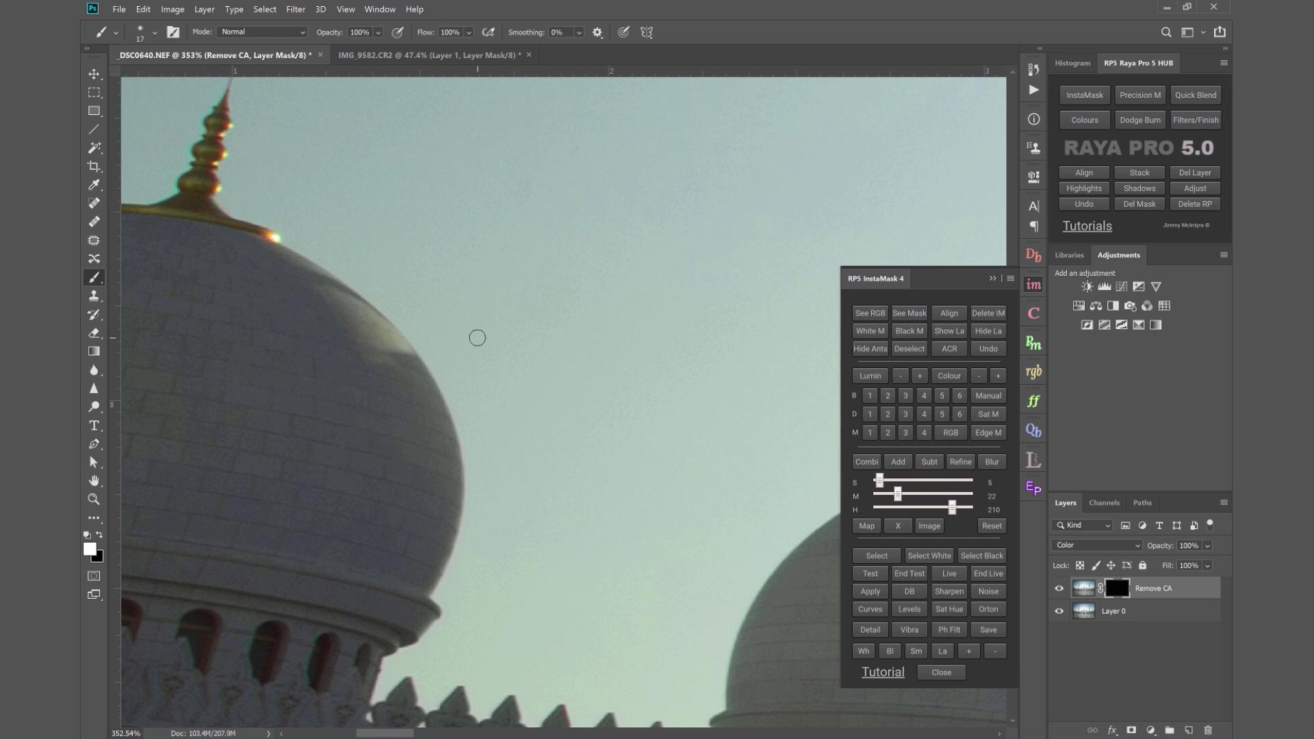
{"action": "scroll", "coordinate": [478, 337], "scroll_direction": "down", "scroll_amount": 2}
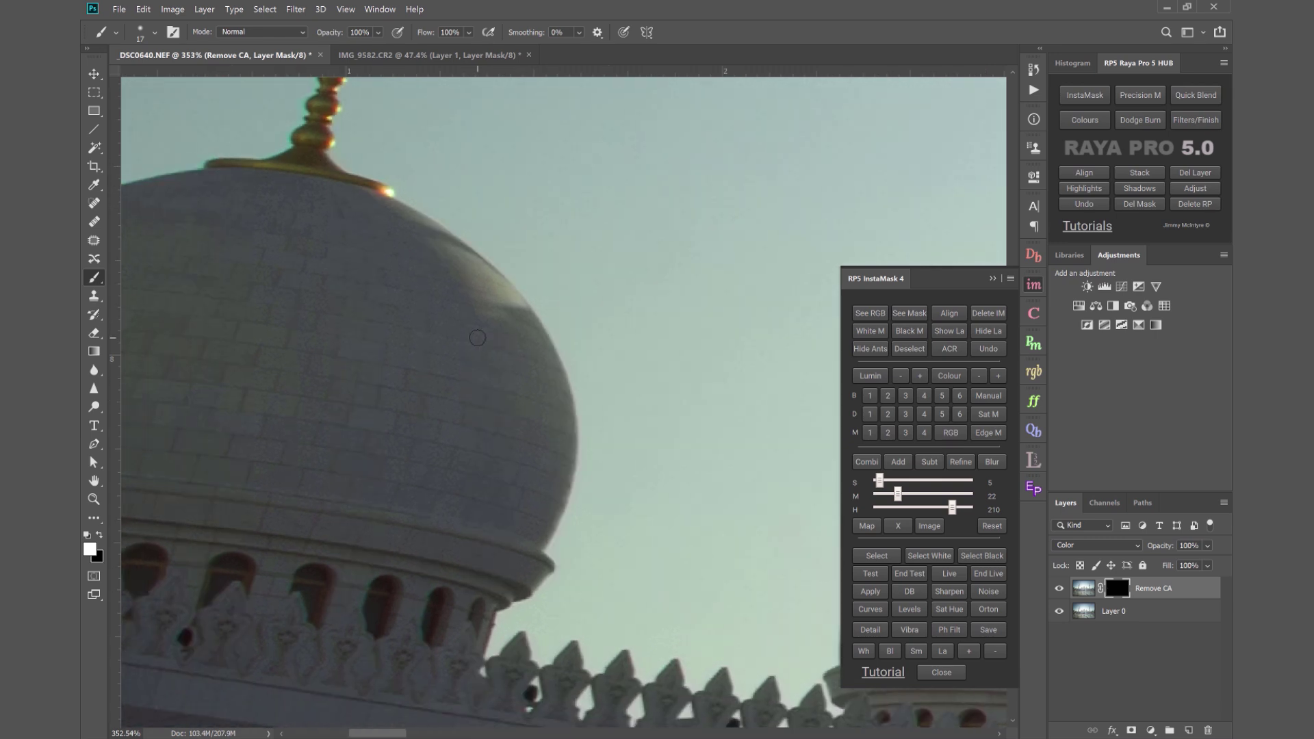
{"action": "scroll", "coordinate": [477, 337], "scroll_direction": "right", "scroll_amount": 1}
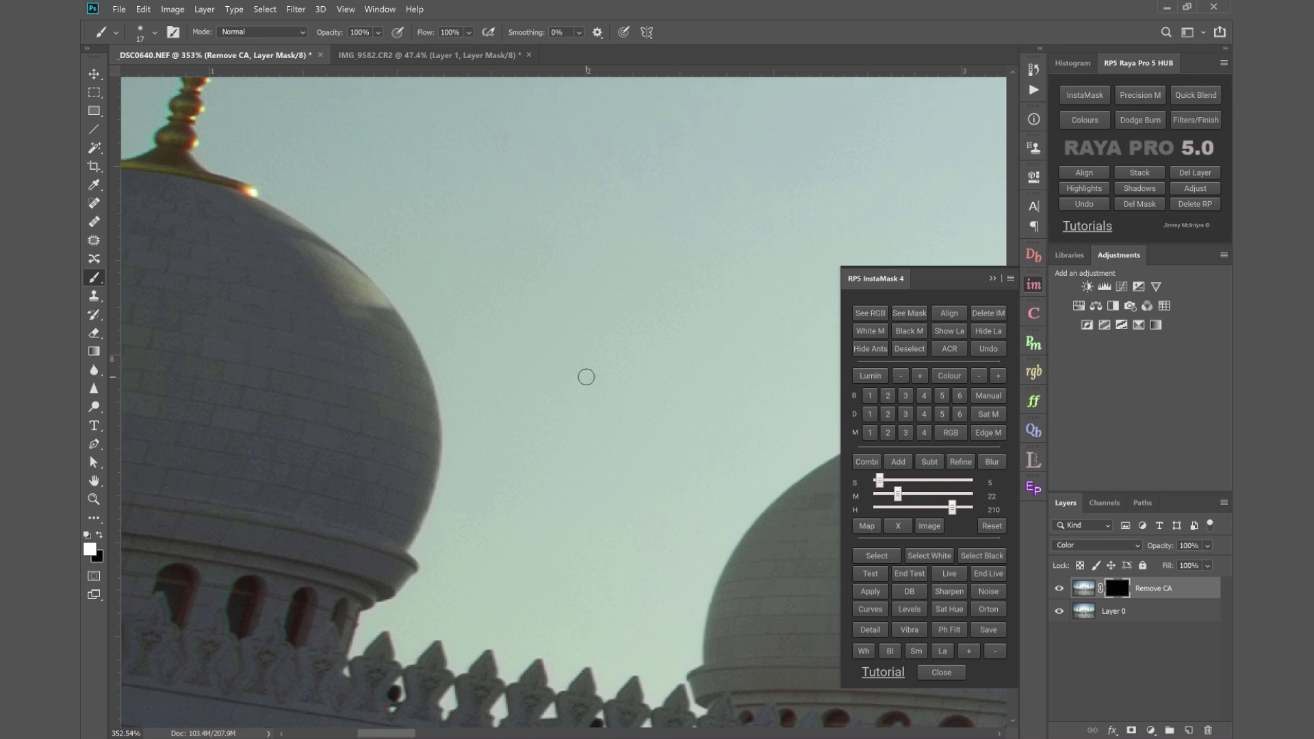
{"action": "scroll", "coordinate": [586, 378], "scroll_direction": "down", "scroll_amount": 3}
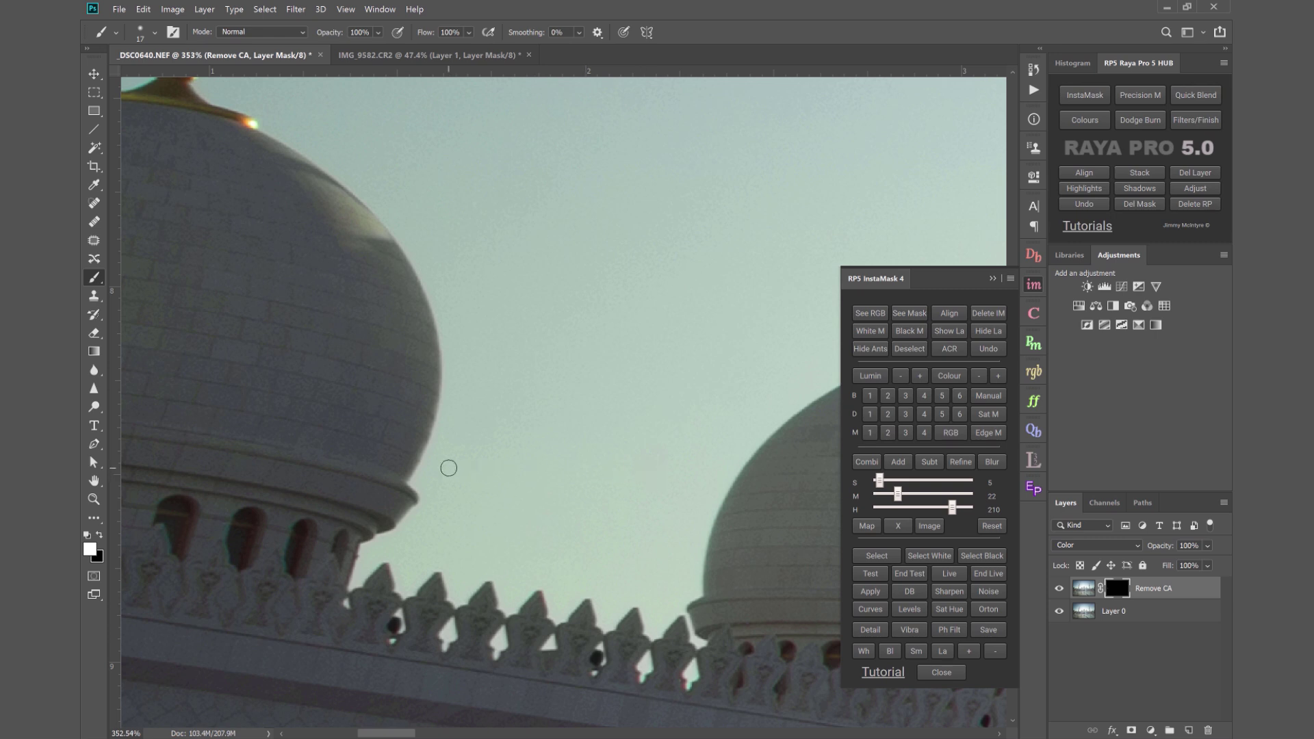
{"action": "mouse_move", "coordinate": [449, 468]}
{"action": "left_mouse_down"}
{"action": "mouse_move", "coordinate": [425, 475]}
{"action": "mouse_move", "coordinate": [454, 355]}
{"action": "mouse_move", "coordinate": [416, 473]}
{"action": "mouse_move", "coordinate": [444, 331]}
{"action": "mouse_move", "coordinate": [436, 389]}
{"action": "mouse_move", "coordinate": [435, 357]}
{"action": "mouse_move", "coordinate": [434, 379]}
{"action": "mouse_move", "coordinate": [462, 368]}
{"action": "mouse_move", "coordinate": [438, 472]}
{"action": "mouse_move", "coordinate": [469, 418]}
{"action": "left_mouse_up"}
View the Remove CA mask alone, return to the photo, and disable the mask to compare
{"action": "left_click", "coordinate": [1118, 593], "text": "alt"}
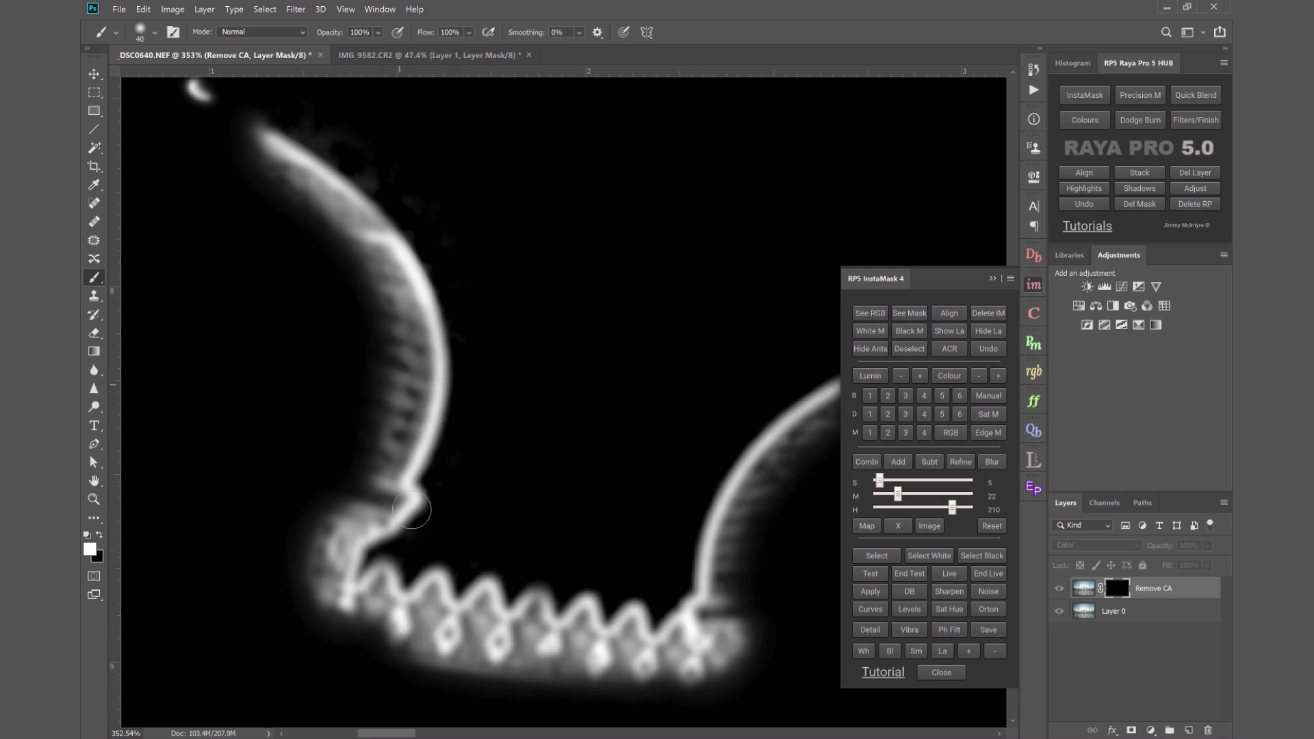
{"action": "left_click", "coordinate": [1086, 590]}
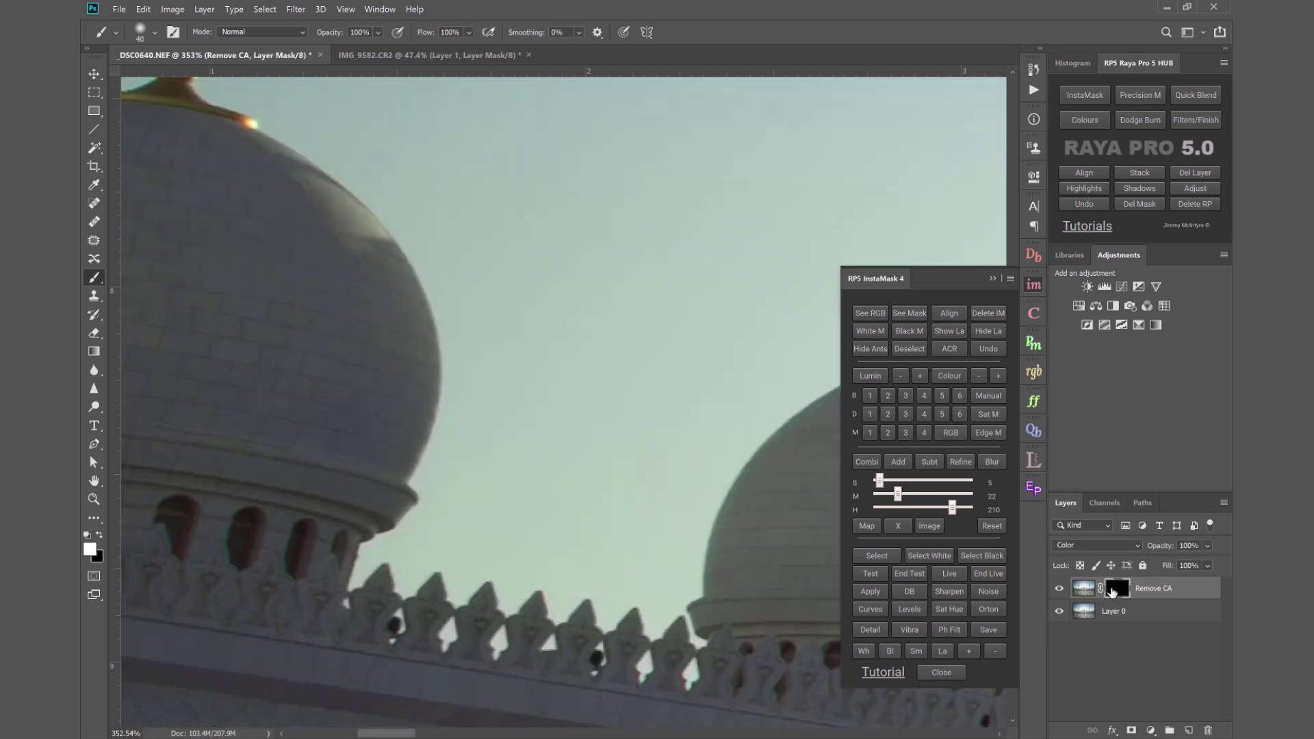
{"action": "right_click", "coordinate": [1114, 590]}
{"action": "left_click", "coordinate": [1121, 596]}
Zoom in on the dome edges to inspect the remaining fringing
{"action": "left_click", "coordinate": [94, 499]}
{"action": "left_click", "coordinate": [783, 506]}
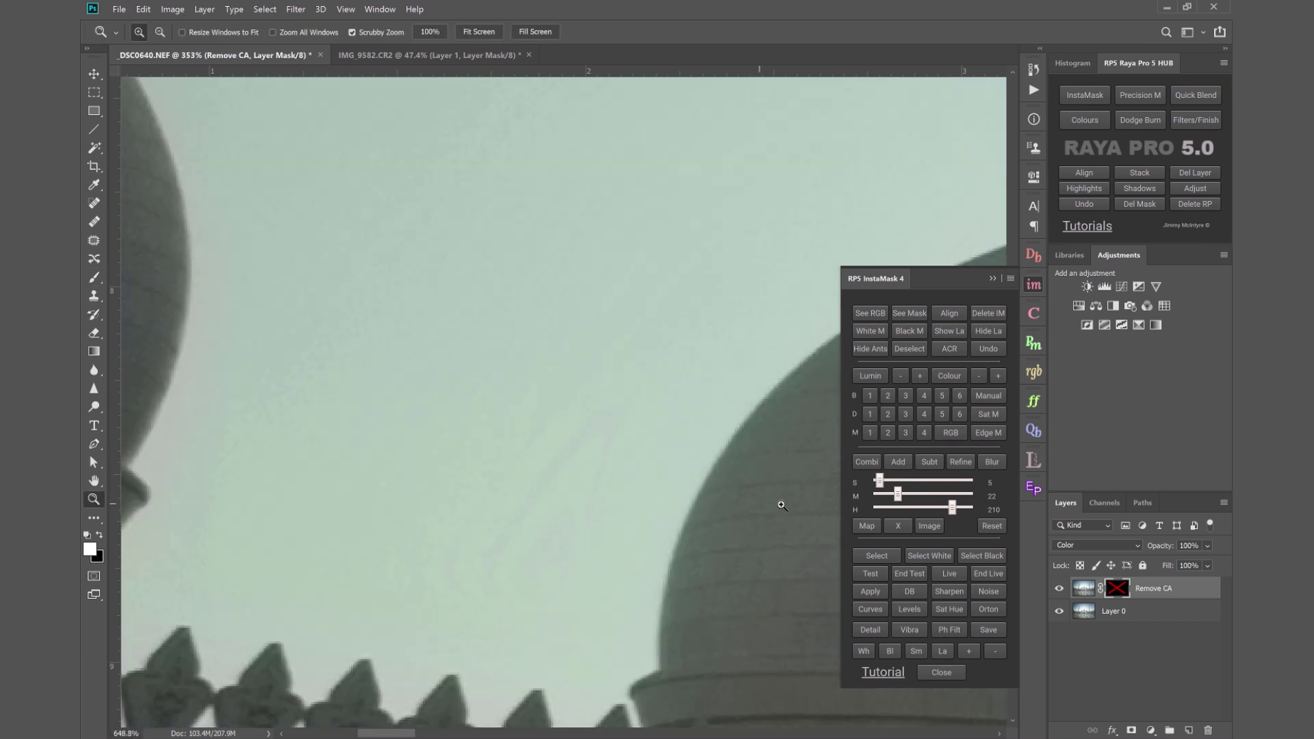
{"action": "left_click_drag", "start_coordinate": [782, 505], "coordinate": [749, 607]}
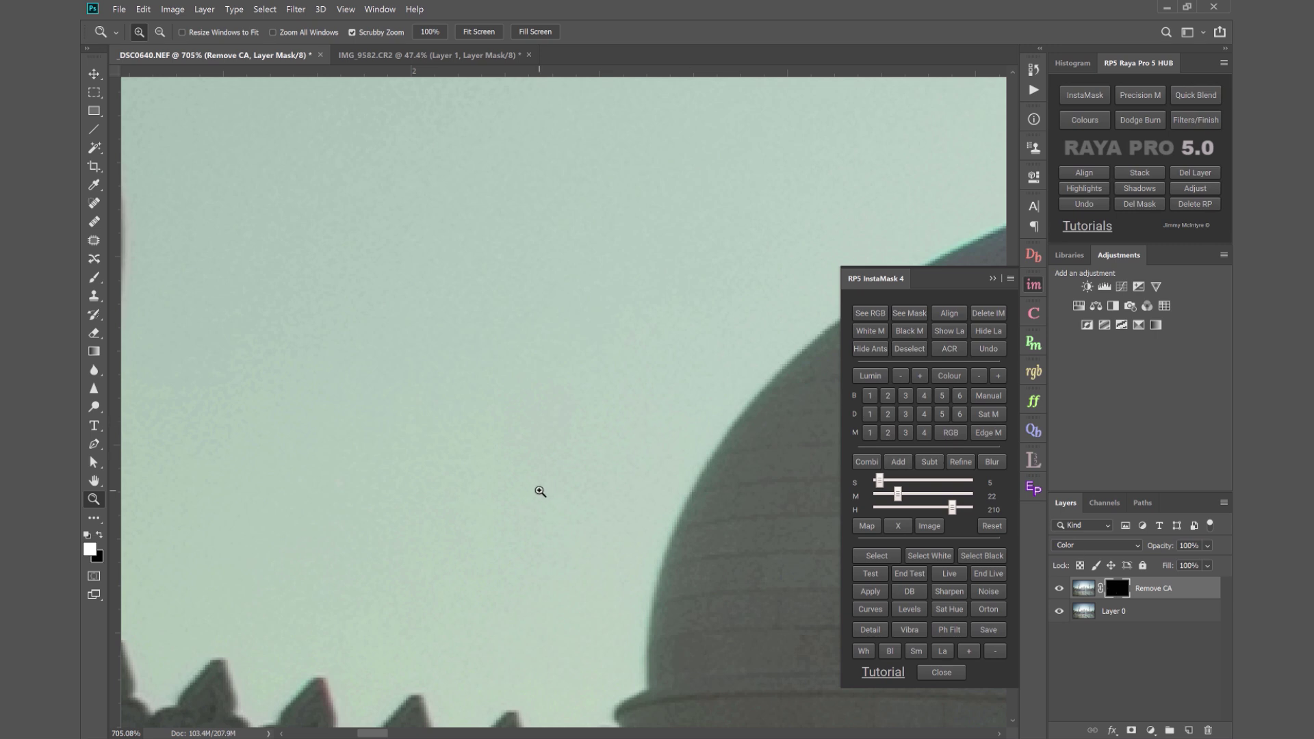
{"action": "left_click_drag", "start_coordinate": [537, 490], "coordinate": [492, 502]}
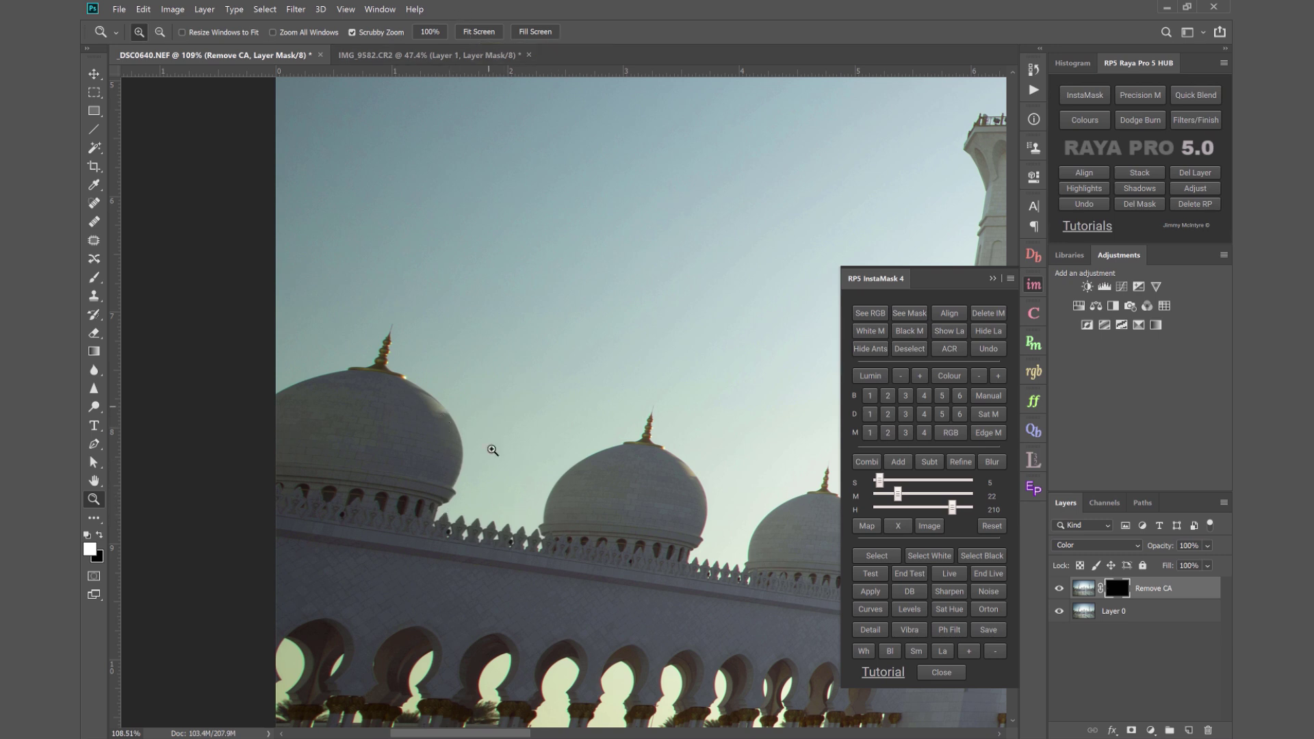
{"action": "left_click_drag", "start_coordinate": [504, 499], "coordinate": [532, 502]}
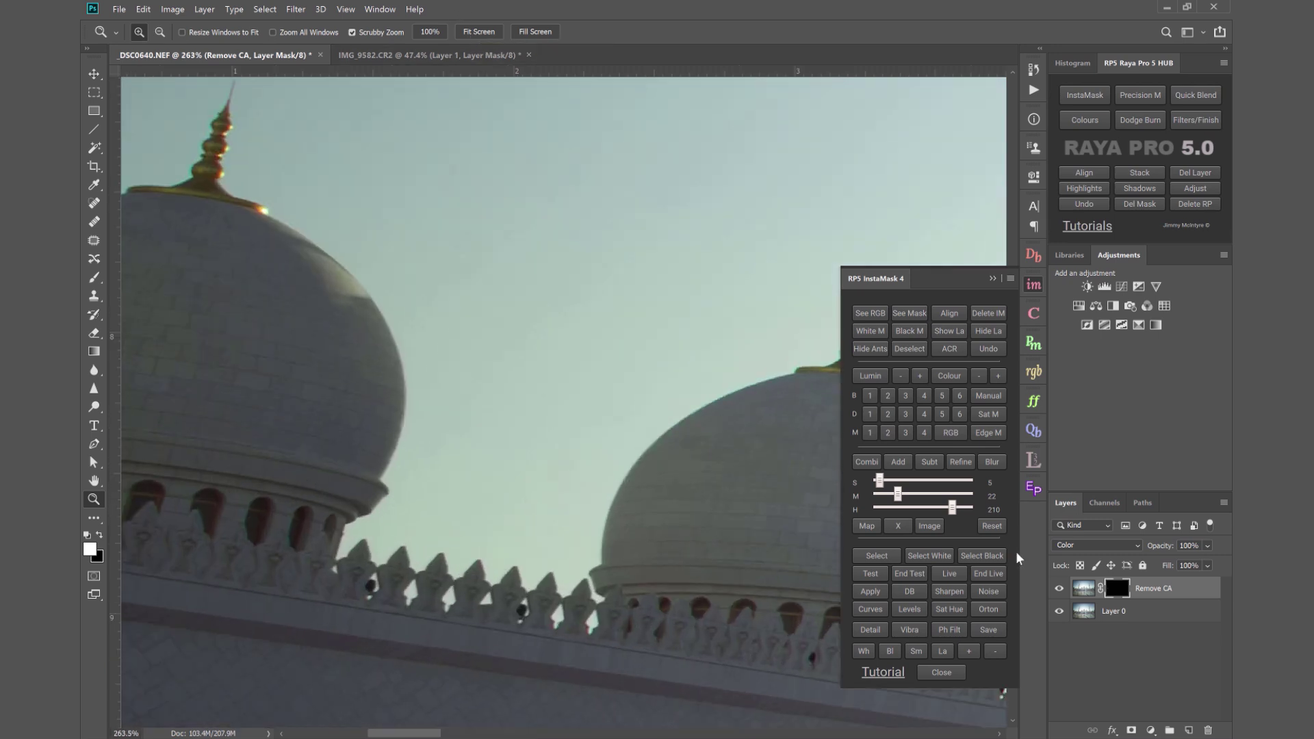
Delete the Remove CA layer and rerun the Remove CA Start action
{"action": "left_click", "coordinate": [1187, 172]}
{"action": "left_click", "coordinate": [993, 279]}
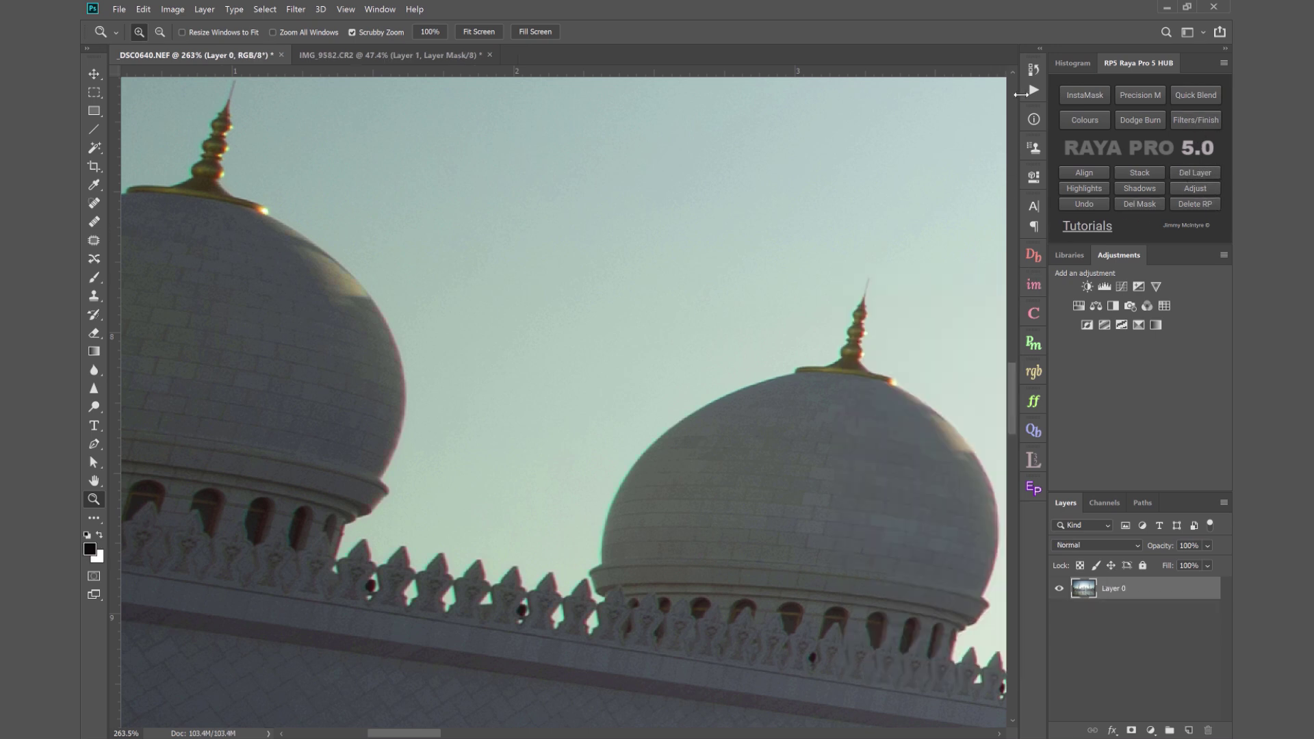
{"action": "left_click", "coordinate": [1034, 91]}
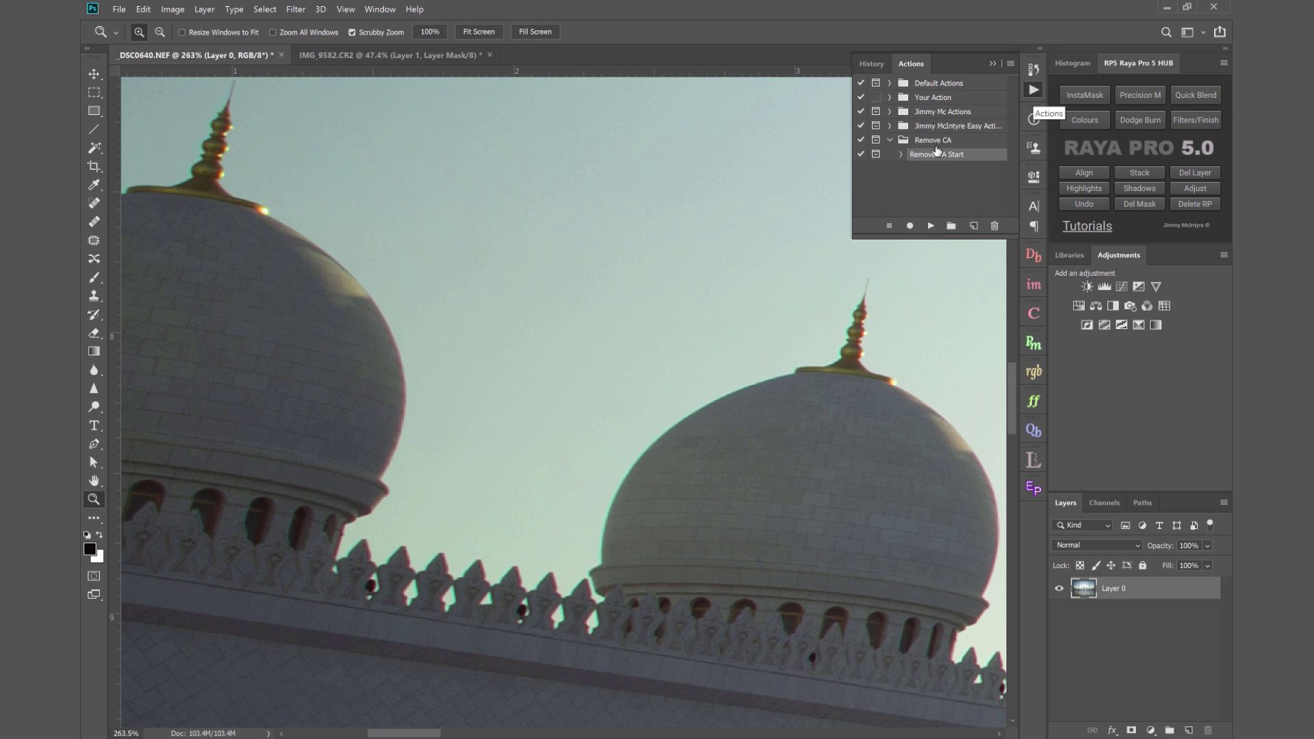
{"action": "left_click", "coordinate": [975, 145]}
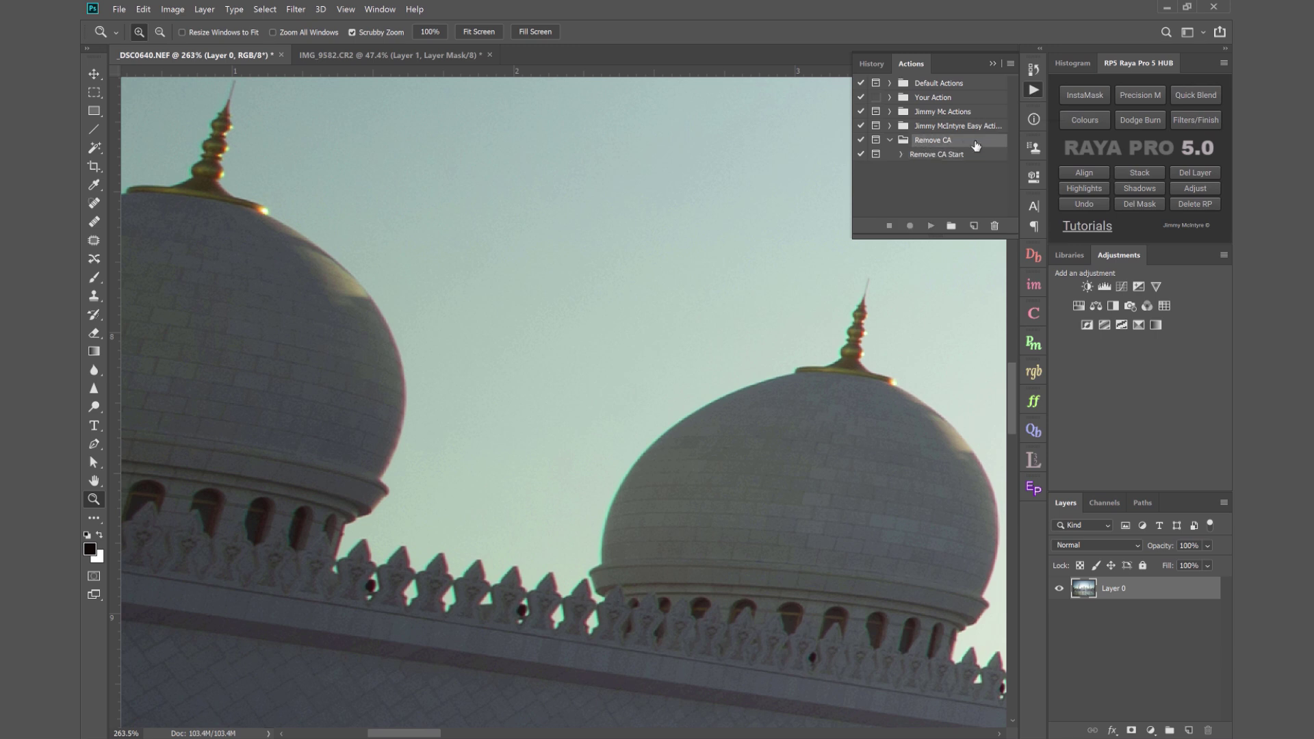
{"action": "left_click", "coordinate": [927, 157]}
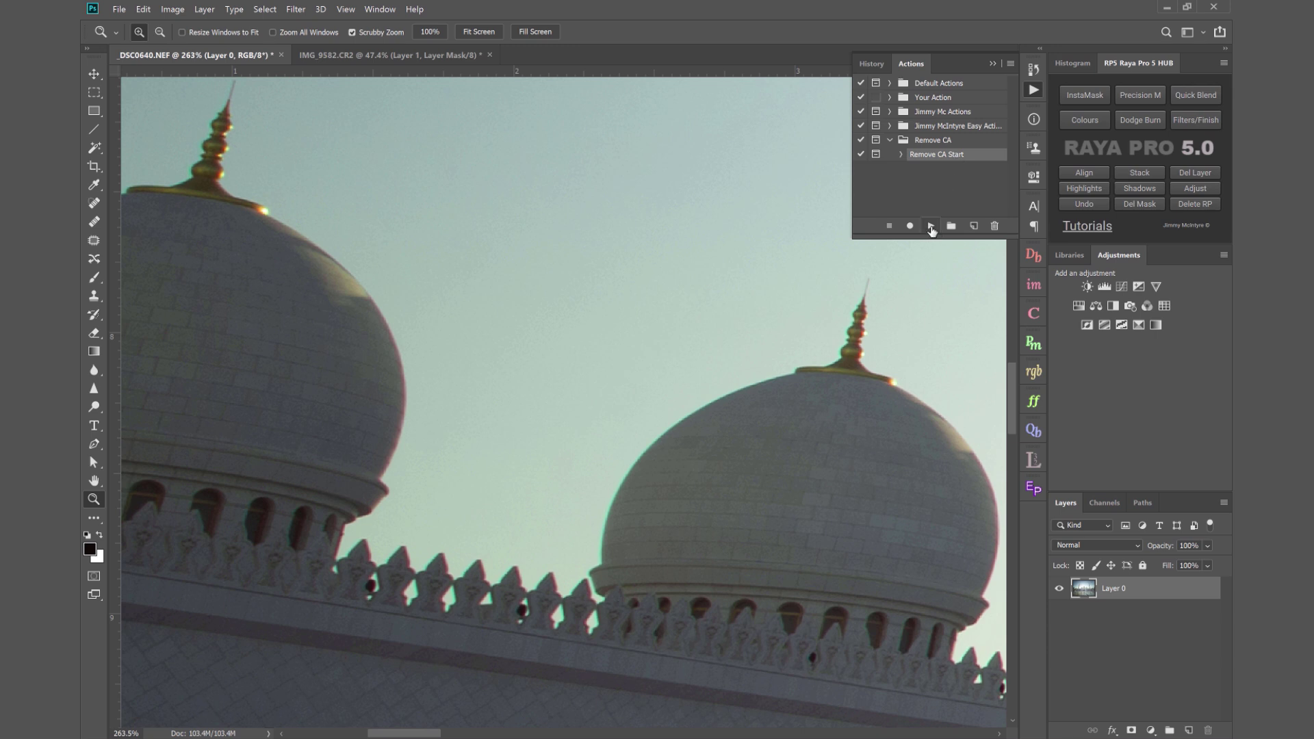
{"action": "left_click", "coordinate": [931, 226]}
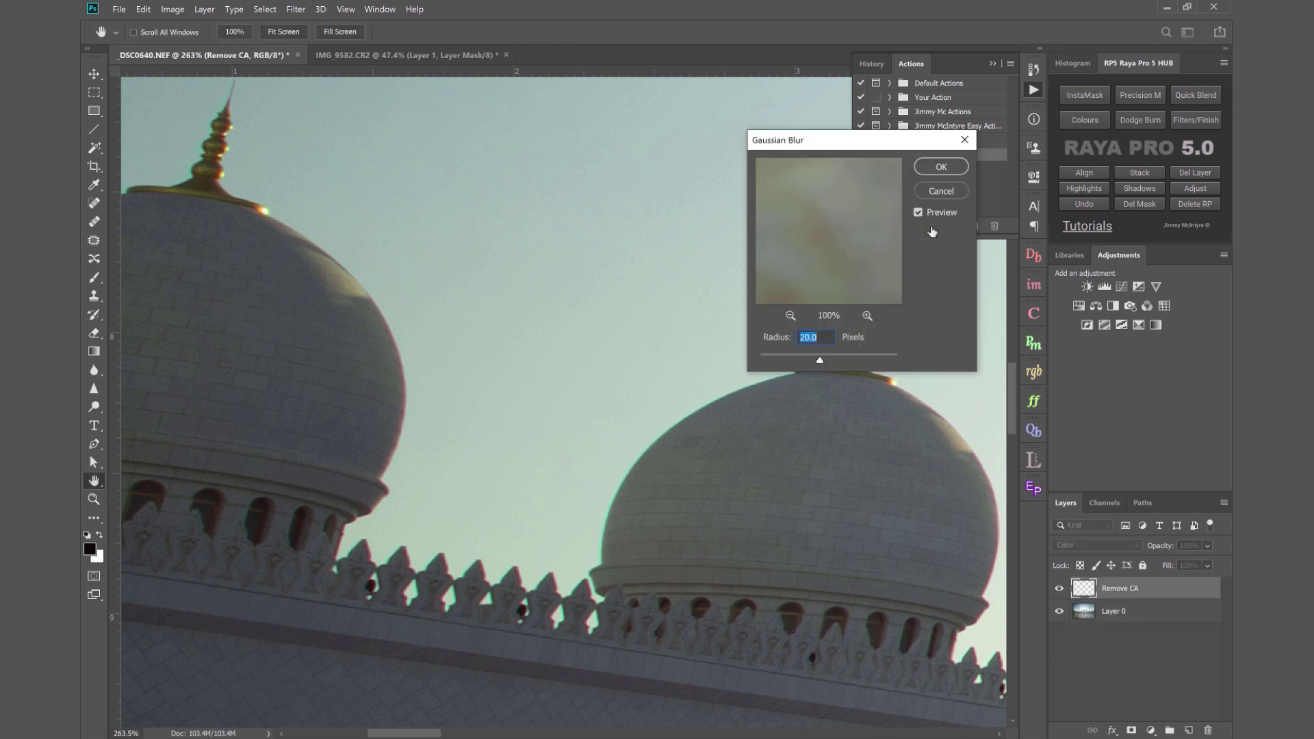
Accept the 20 px blur, both Levels adjustments and the 3.6 px edge blur
{"action": "left_click", "coordinate": [939, 167]}
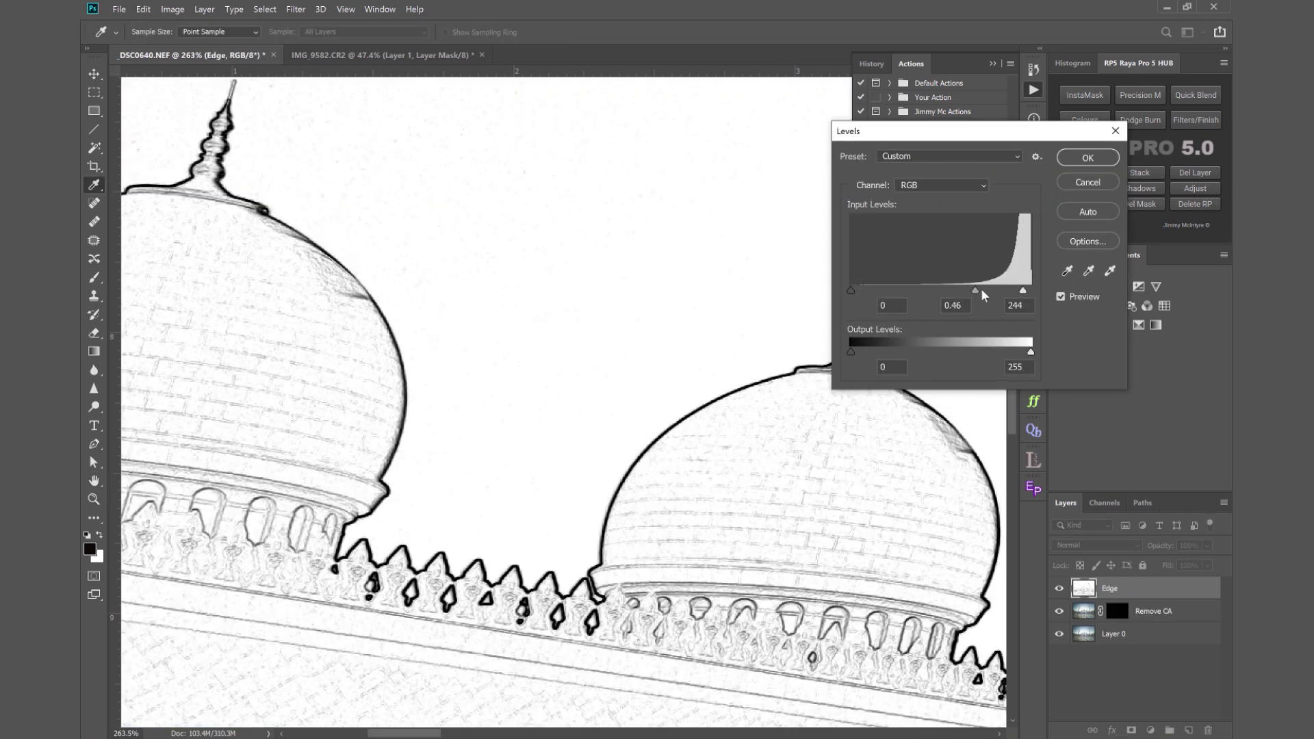
{"action": "left_click_drag", "start_coordinate": [980, 289], "coordinate": [1022, 291]}
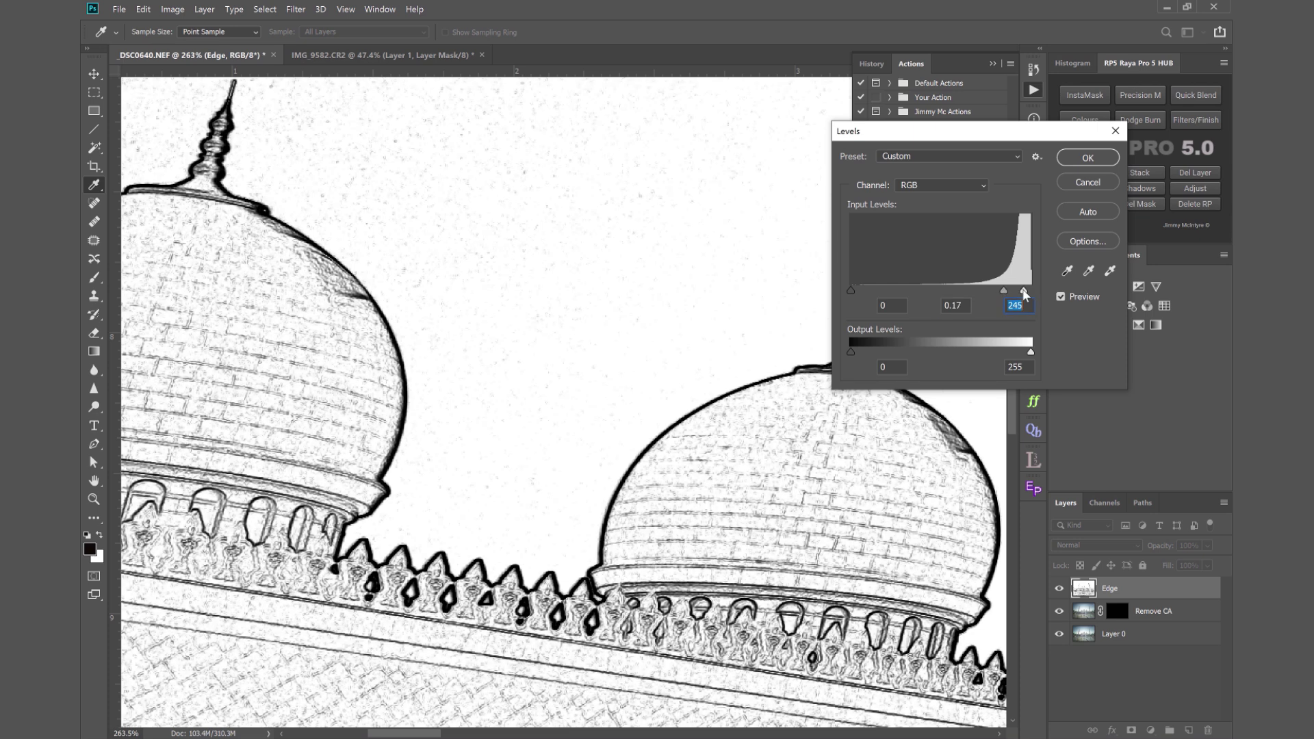
{"action": "left_click", "coordinate": [1072, 157]}
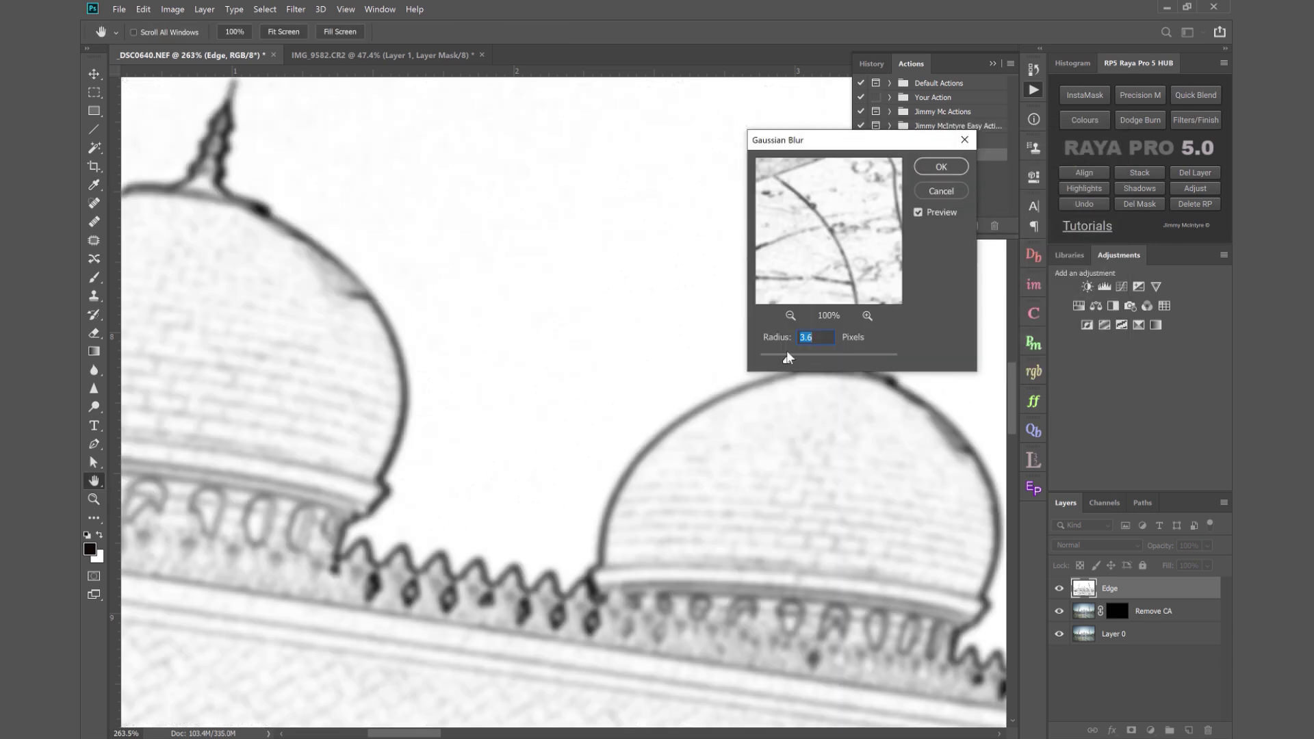
{"action": "left_click", "coordinate": [931, 166]}
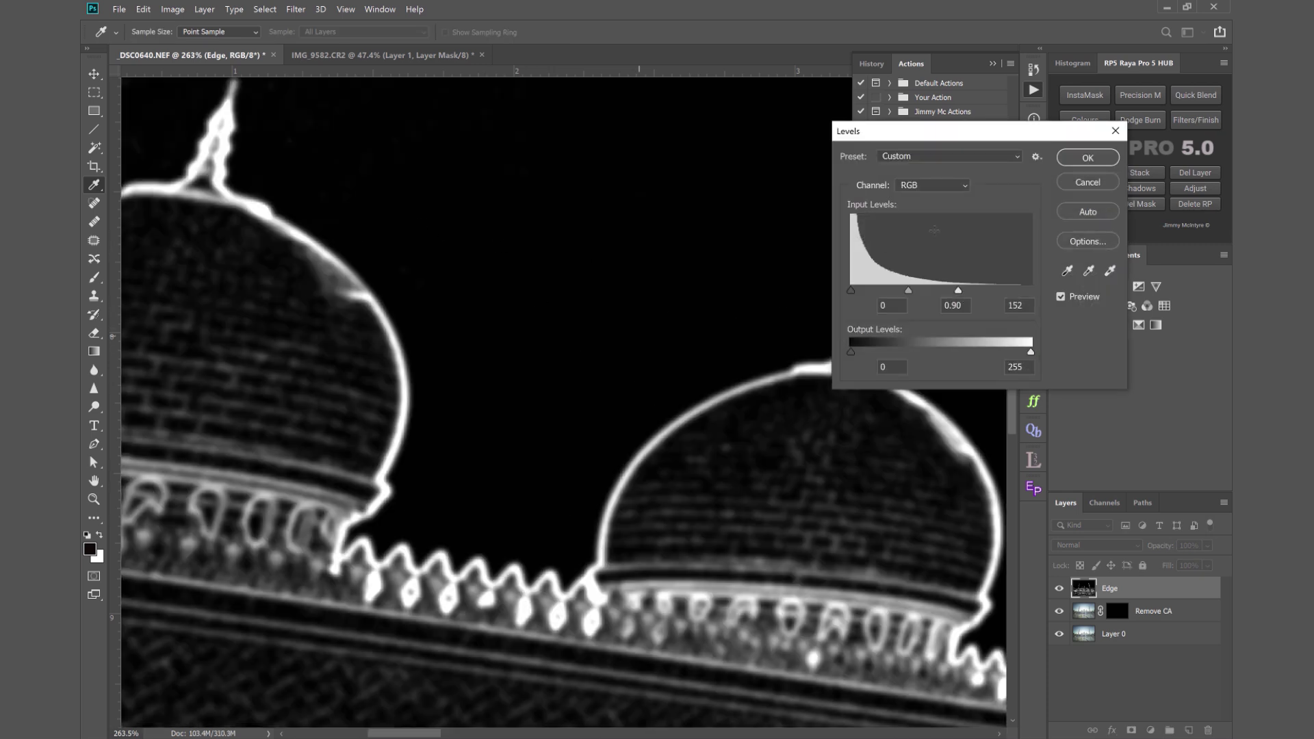
{"action": "left_click_drag", "start_coordinate": [906, 287], "coordinate": [953, 292]}
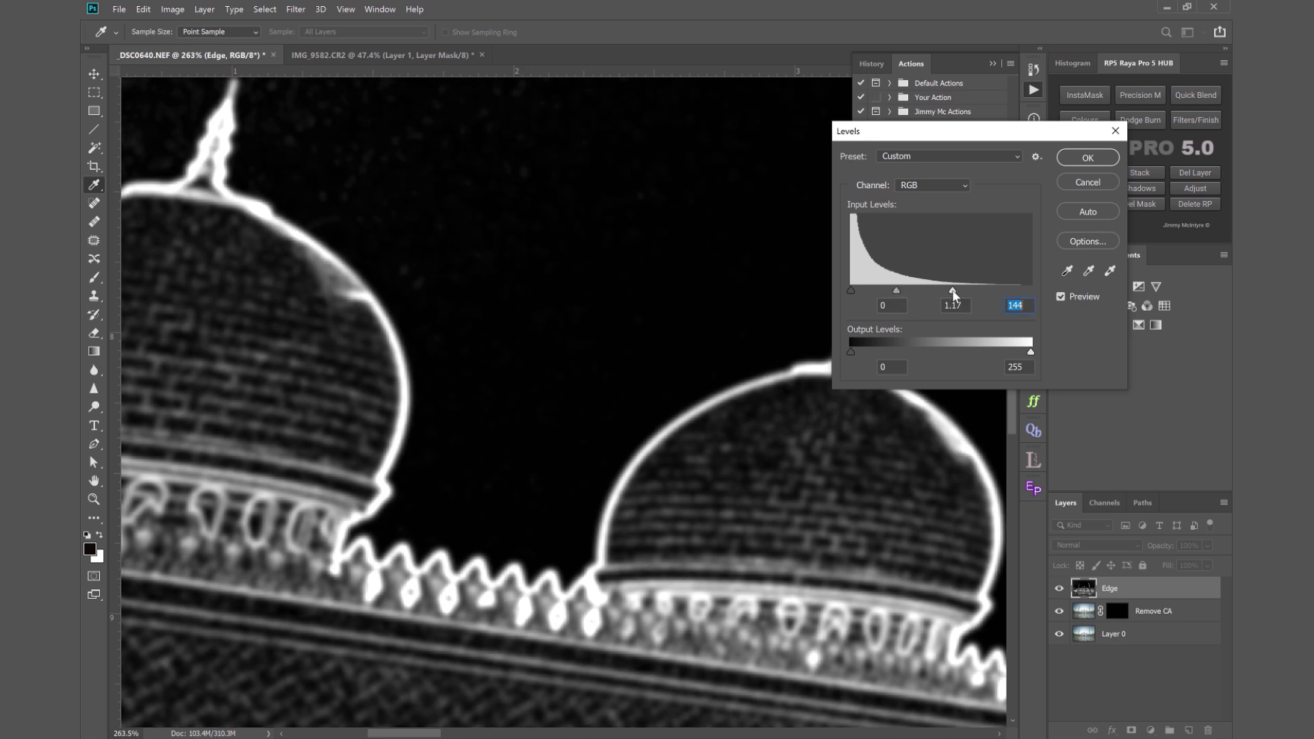
{"action": "left_click", "coordinate": [1079, 163]}
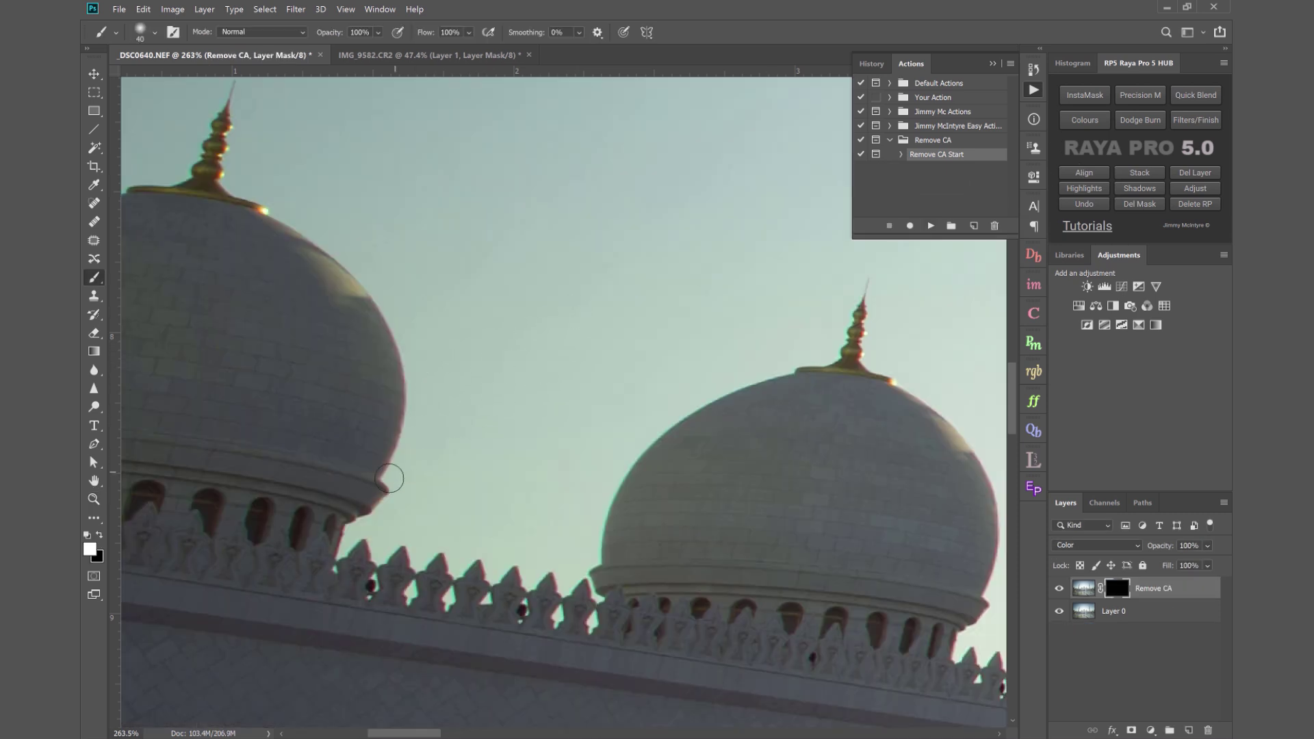
Paint white on the Remove CA mask along the left dome's right edge and the parapet spikes
{"action": "mouse_move", "coordinate": [400, 423]}
{"action": "left_mouse_down"}
{"action": "mouse_move", "coordinate": [392, 334]}
{"action": "mouse_move", "coordinate": [344, 279]}
{"action": "left_mouse_up"}
{"action": "mouse_move", "coordinate": [339, 566]}
{"action": "left_mouse_down"}
{"action": "mouse_move", "coordinate": [401, 549]}
{"action": "mouse_move", "coordinate": [448, 587]}
{"action": "mouse_move", "coordinate": [491, 558]}
{"action": "mouse_move", "coordinate": [505, 582]}
{"action": "mouse_move", "coordinate": [527, 579]}
{"action": "mouse_move", "coordinate": [463, 556]}
{"action": "left_mouse_up"}
Bring up the desert arch photo, hide the Actions panel, and zoom into the sunset skyline
{"action": "left_click", "coordinate": [406, 55]}
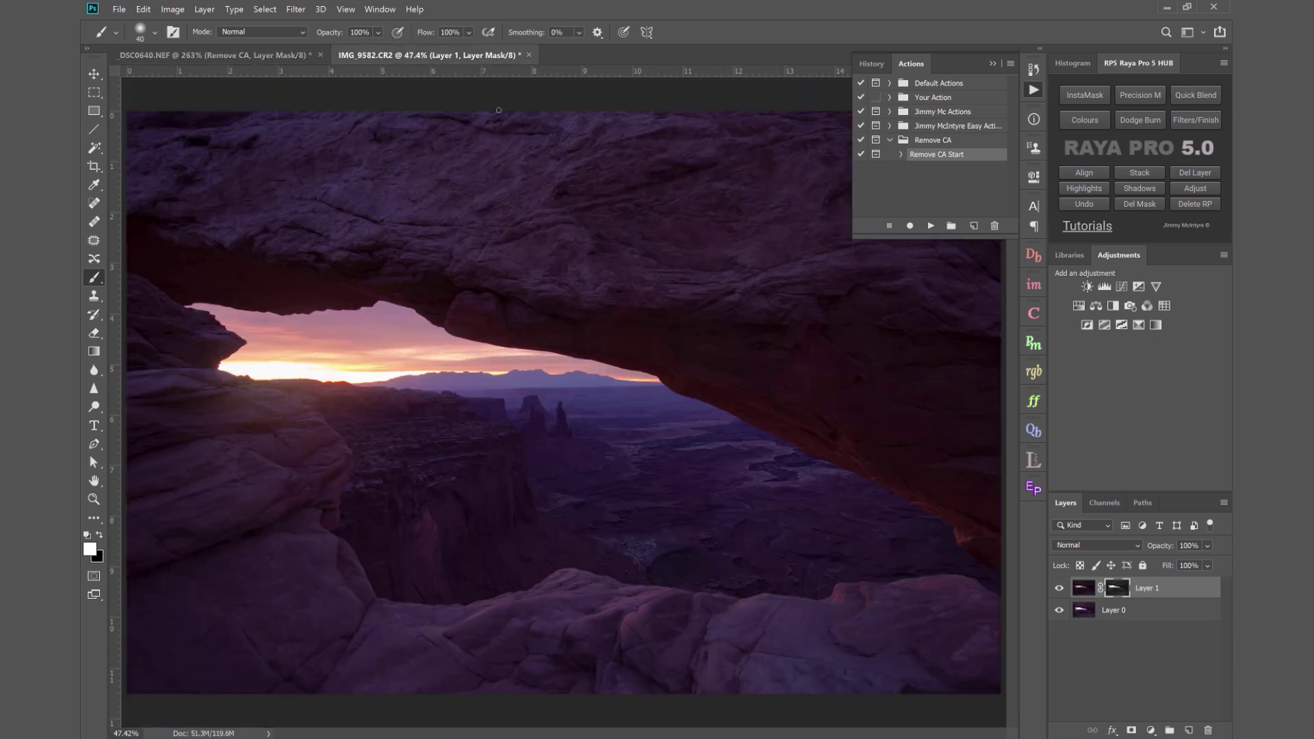
{"action": "left_click", "coordinate": [993, 64]}
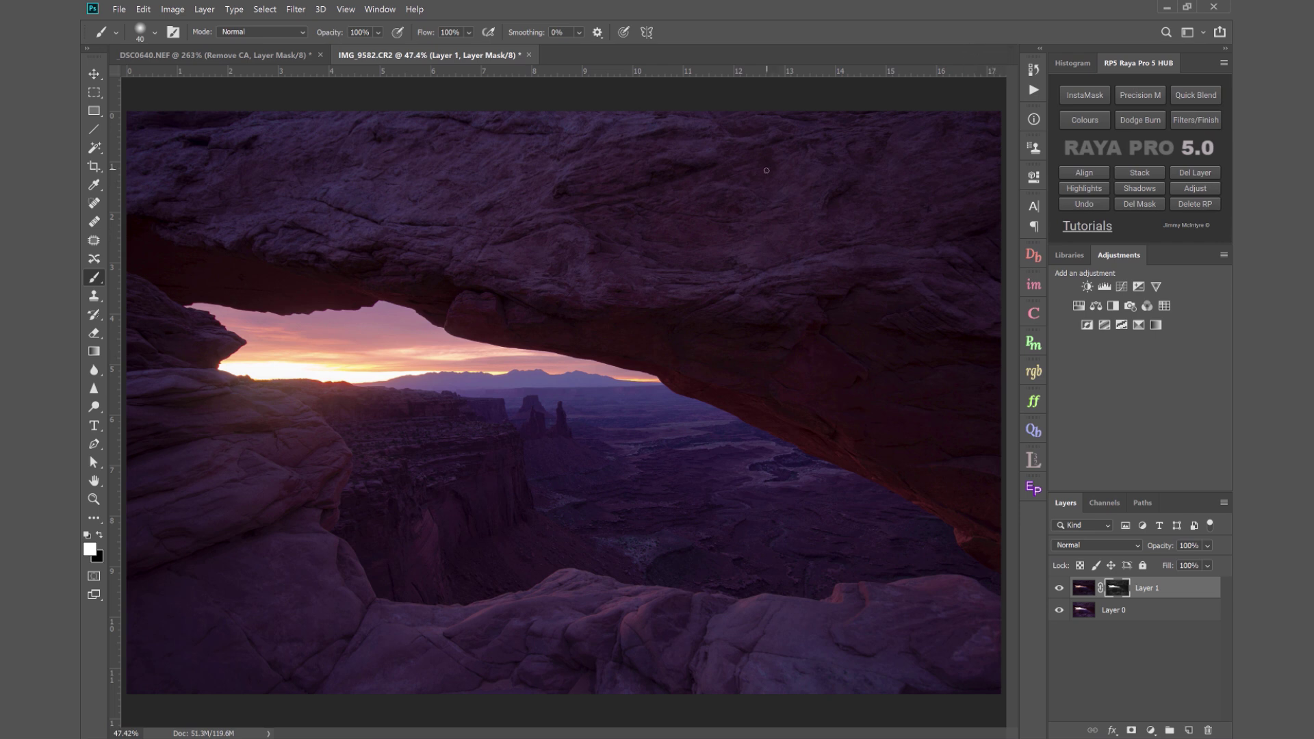
{"action": "left_click", "coordinate": [94, 502]}
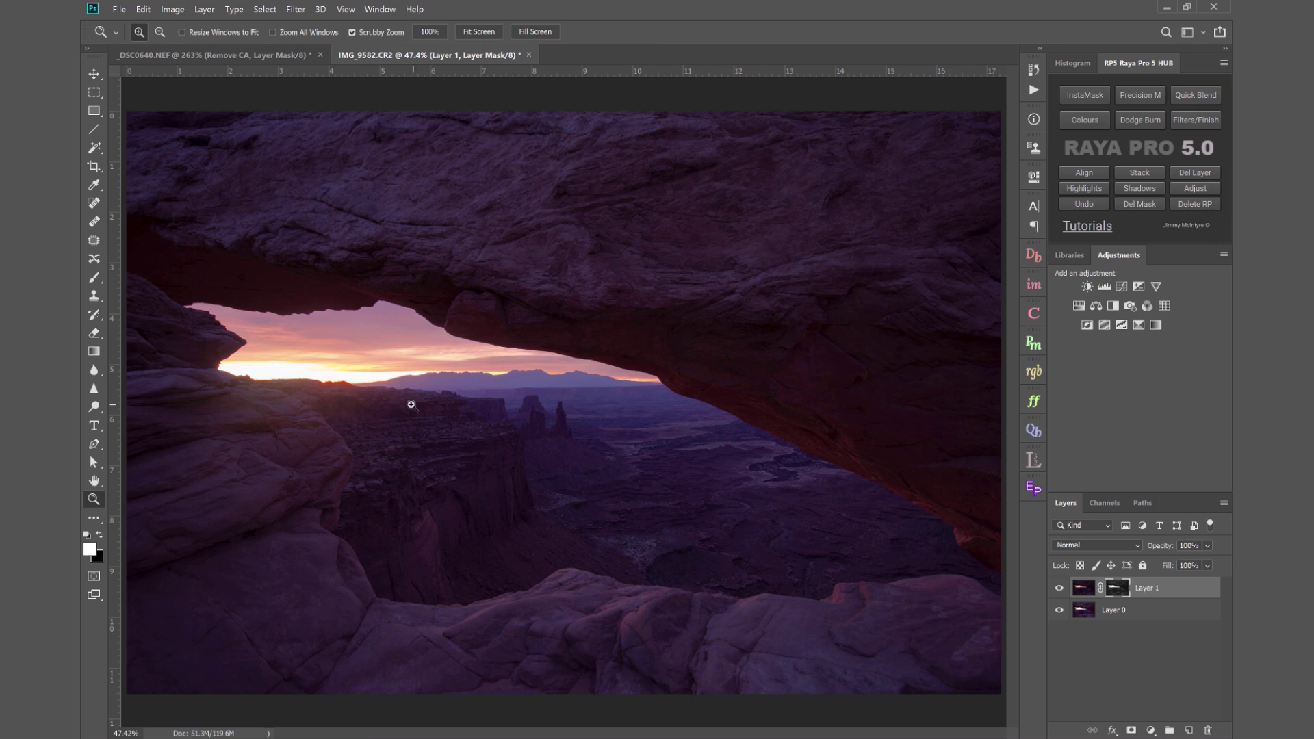
{"action": "left_click_drag", "start_coordinate": [332, 382], "coordinate": [394, 396]}
{"action": "scroll", "coordinate": [329, 393], "scroll_direction": "left", "scroll_amount": 3}
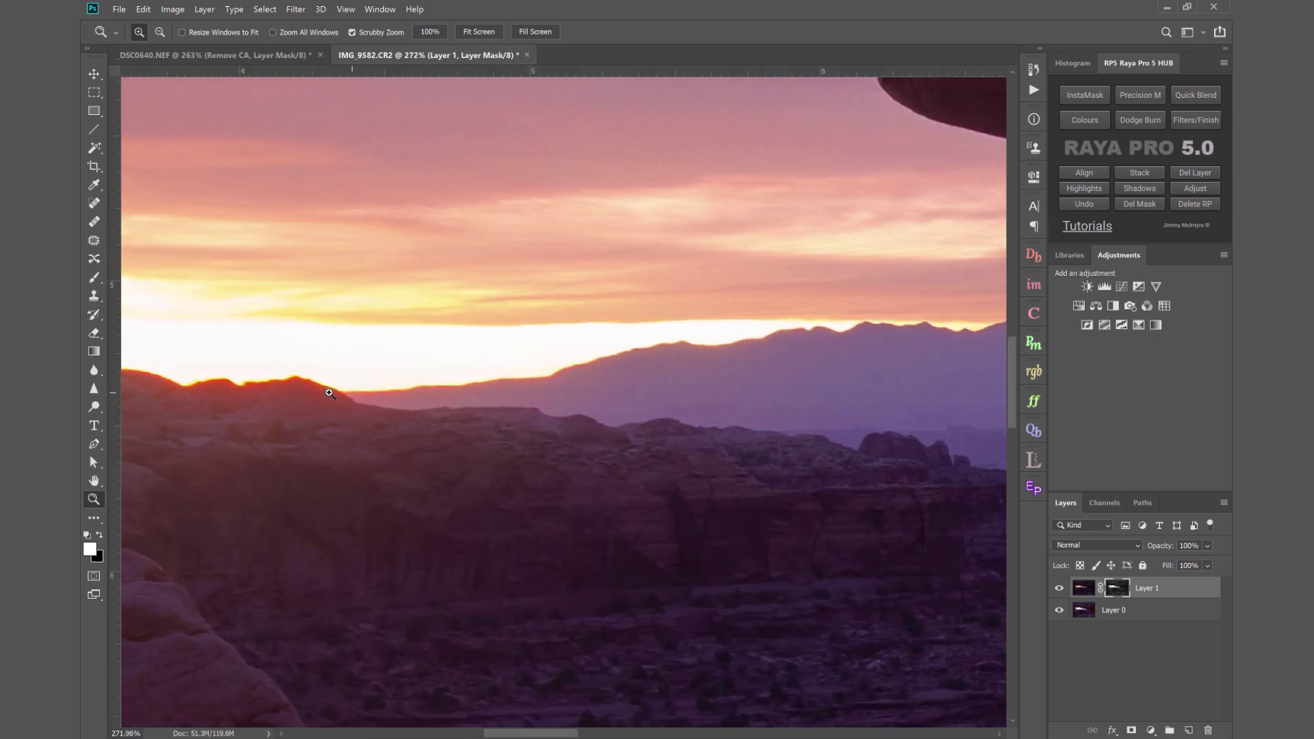
{"action": "scroll", "coordinate": [329, 393], "scroll_direction": "left", "scroll_amount": 3}
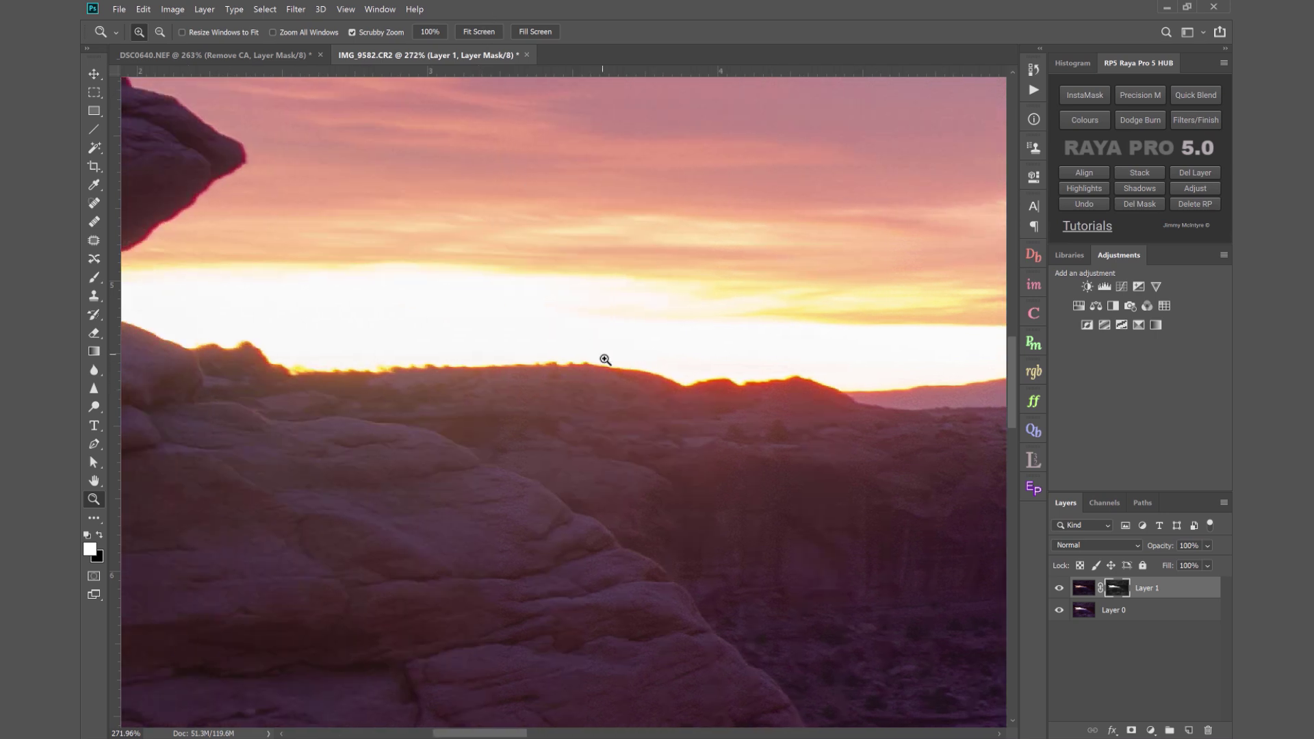
{"action": "left_click_drag", "start_coordinate": [587, 364], "coordinate": [574, 358]}
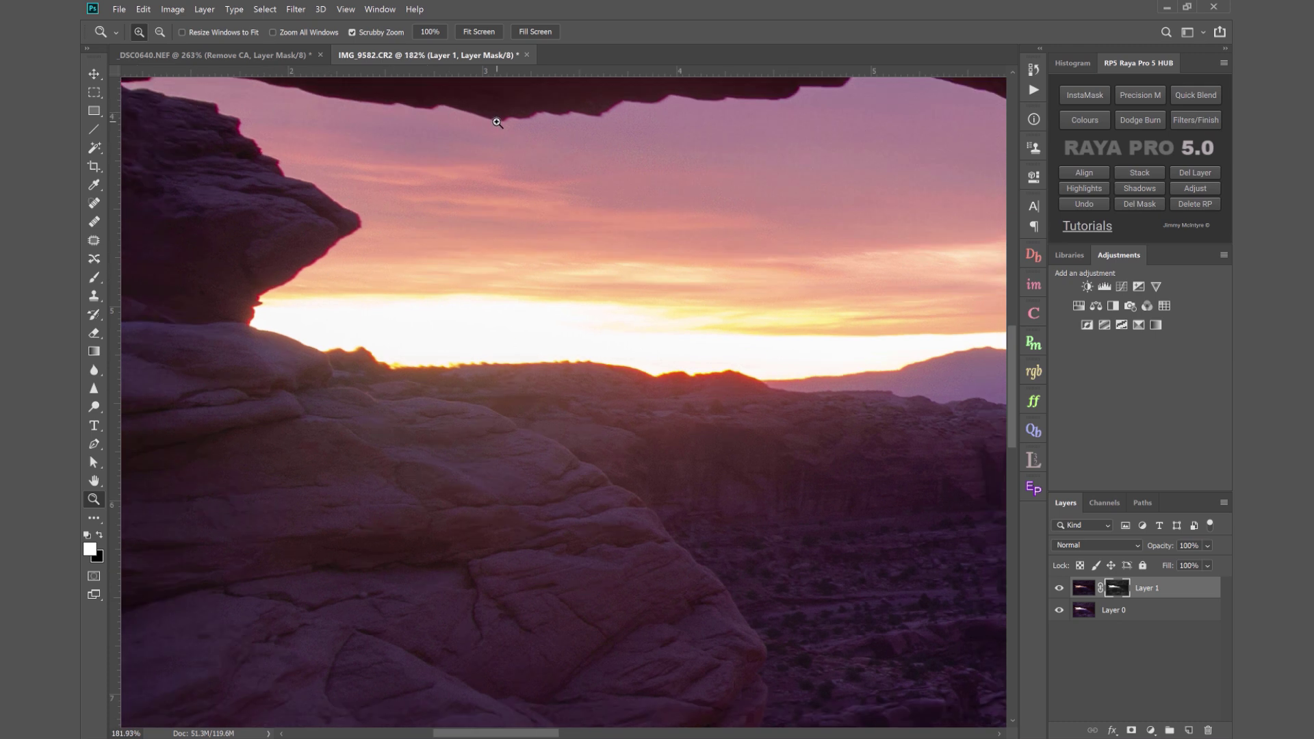
{"action": "scroll", "coordinate": [498, 124], "scroll_direction": "up", "scroll_amount": 1}
{"action": "scroll", "coordinate": [838, 226], "scroll_direction": "up", "scroll_amount": 1}
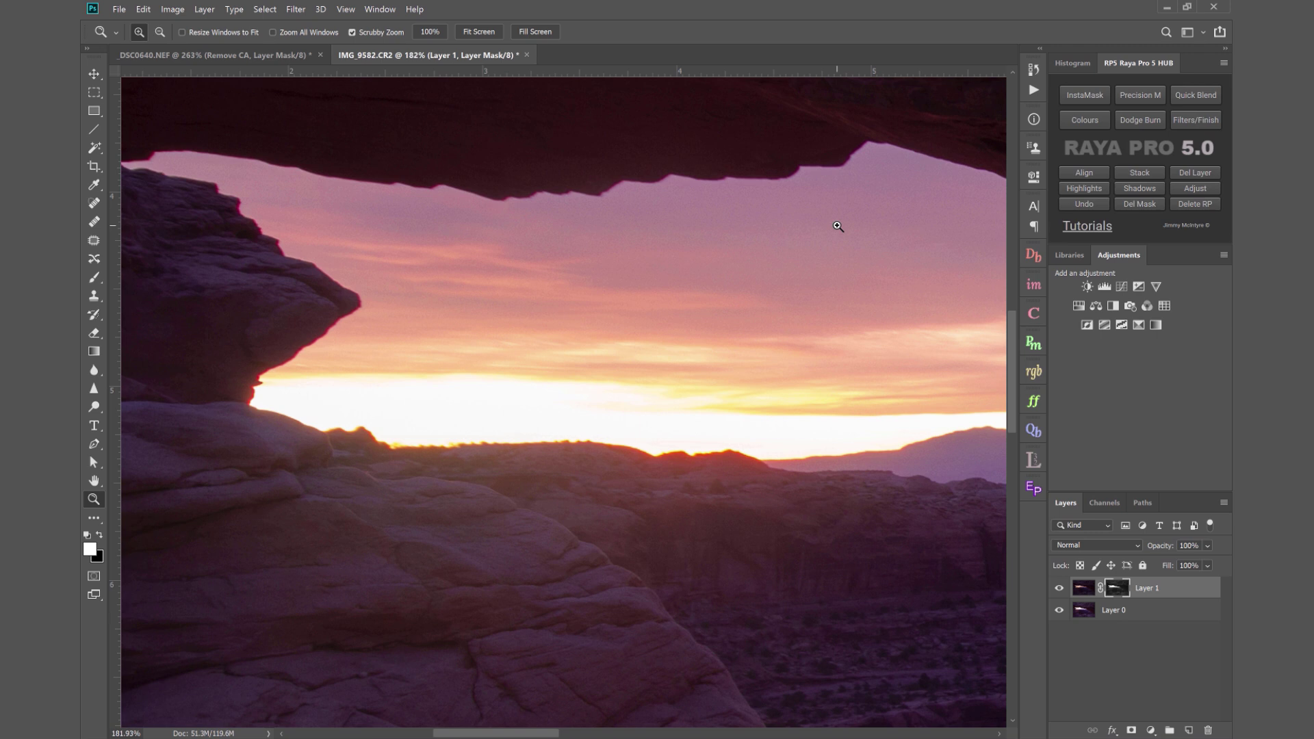
Stamp all visible layers into a new layer named 'Remove CA' set to Color blending
{"action": "key", "text": "ctrl+alt+shift+e"}
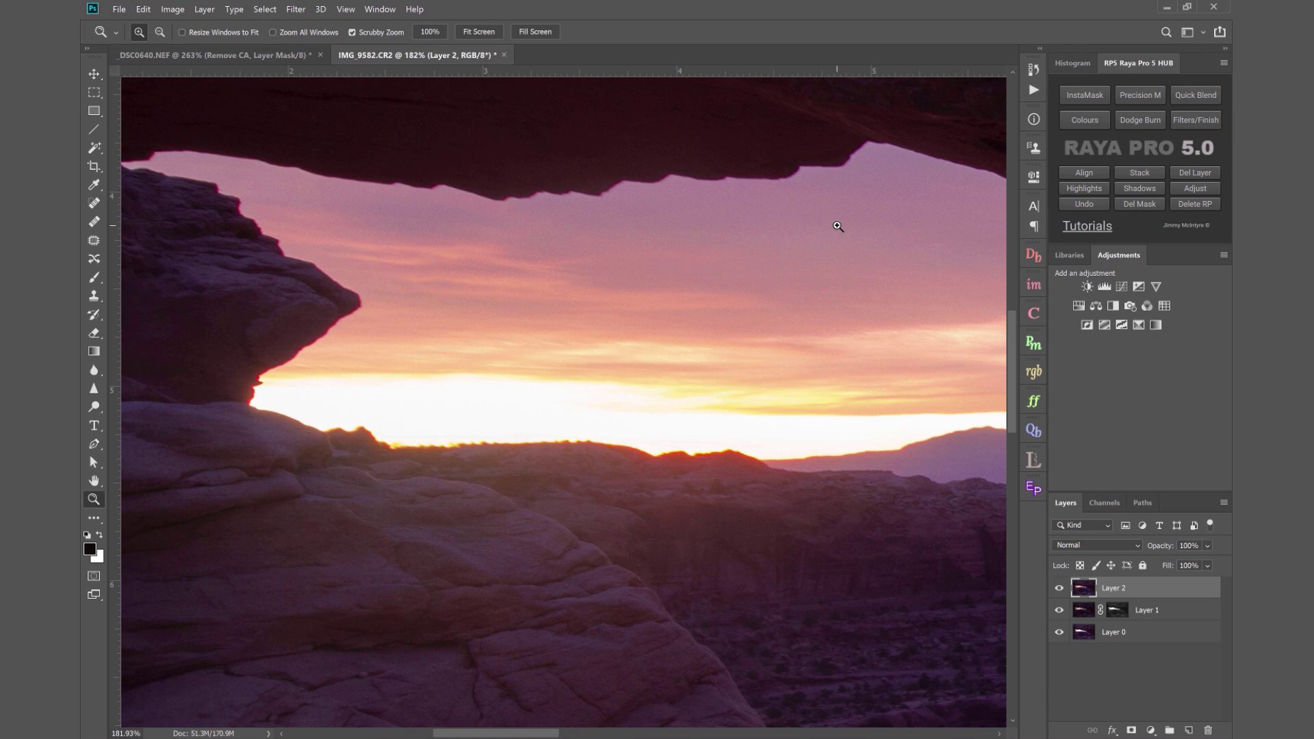
{"action": "double_click", "coordinate": [1121, 589]}
{"action": "type", "text": "Remove CA"}
{"action": "key", "text": "Return"}
{"action": "left_click", "coordinate": [1102, 544]}
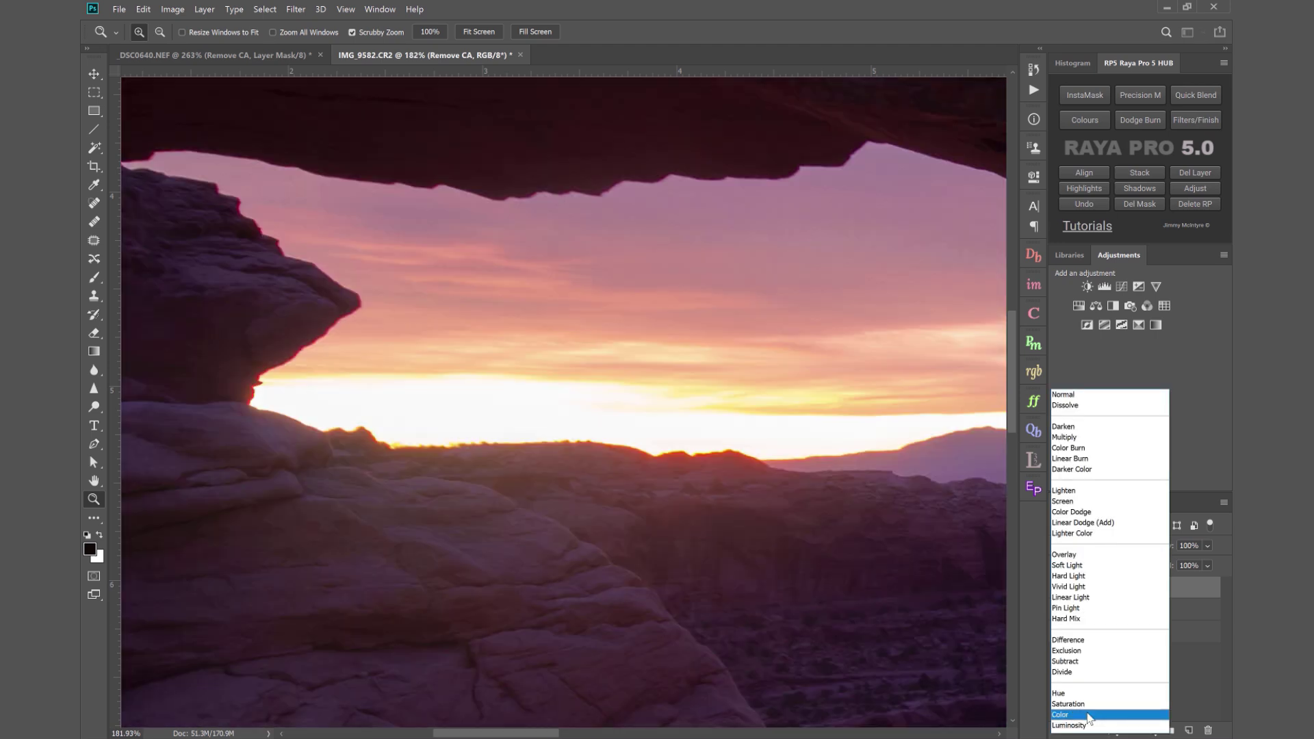
{"action": "left_click", "coordinate": [1061, 714]}
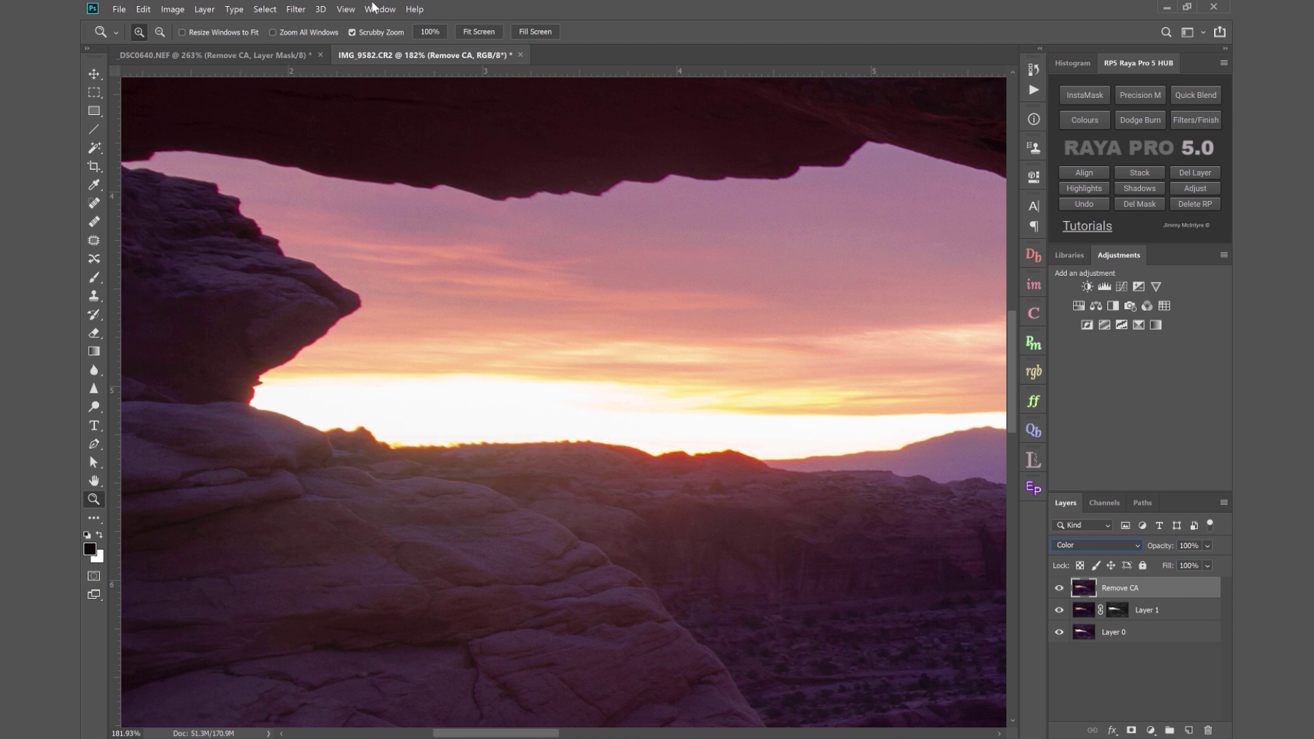
Apply a 33.2-pixel Gaussian Blur to the Remove CA layer
{"action": "left_click", "coordinate": [294, 9]}
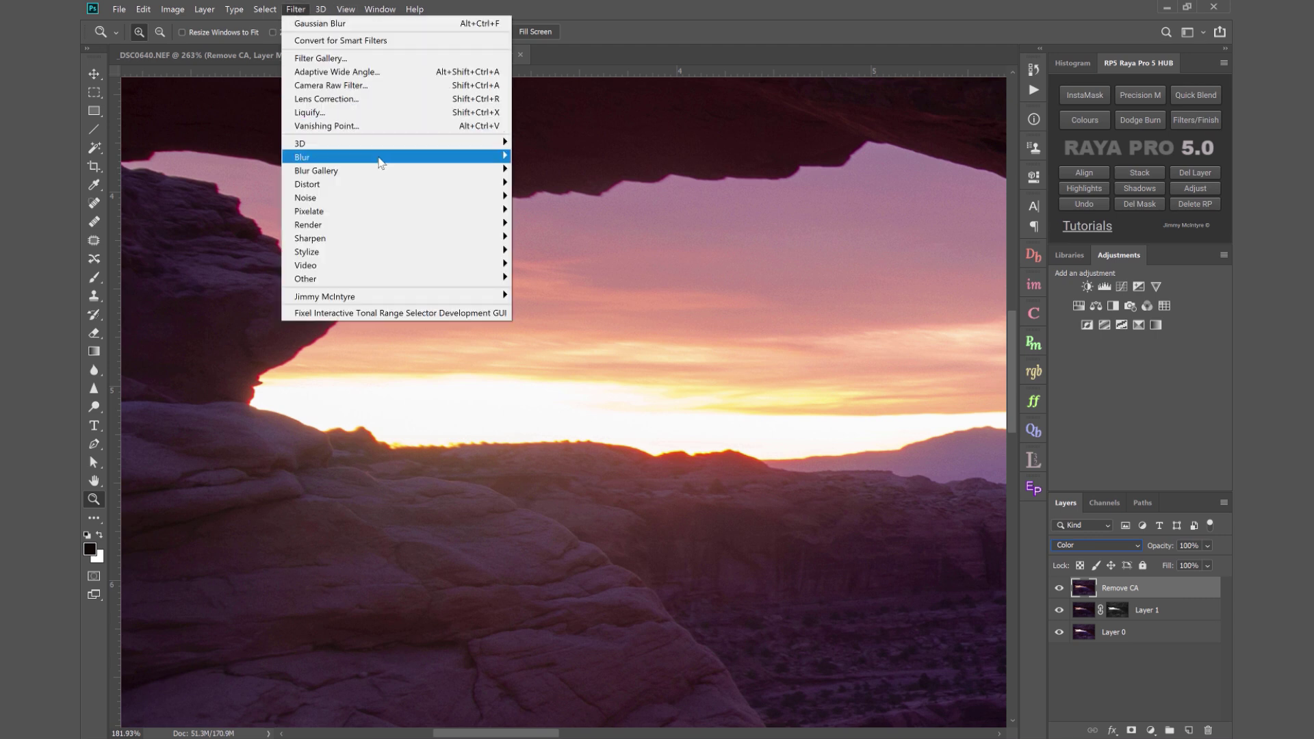
{"action": "mouse_move", "coordinate": [383, 162]}
{"action": "left_click", "coordinate": [546, 211]}
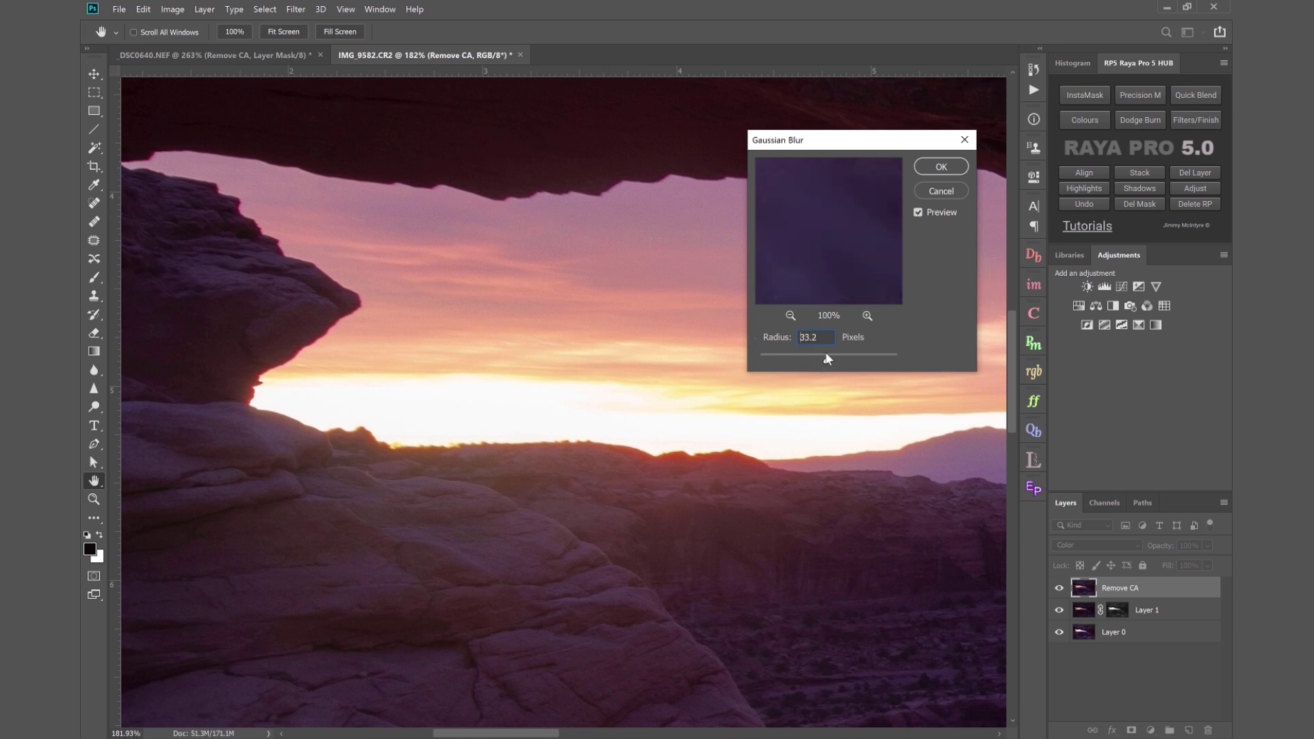
{"action": "double_click", "coordinate": [824, 336]}
{"action": "left_click", "coordinate": [942, 167]}
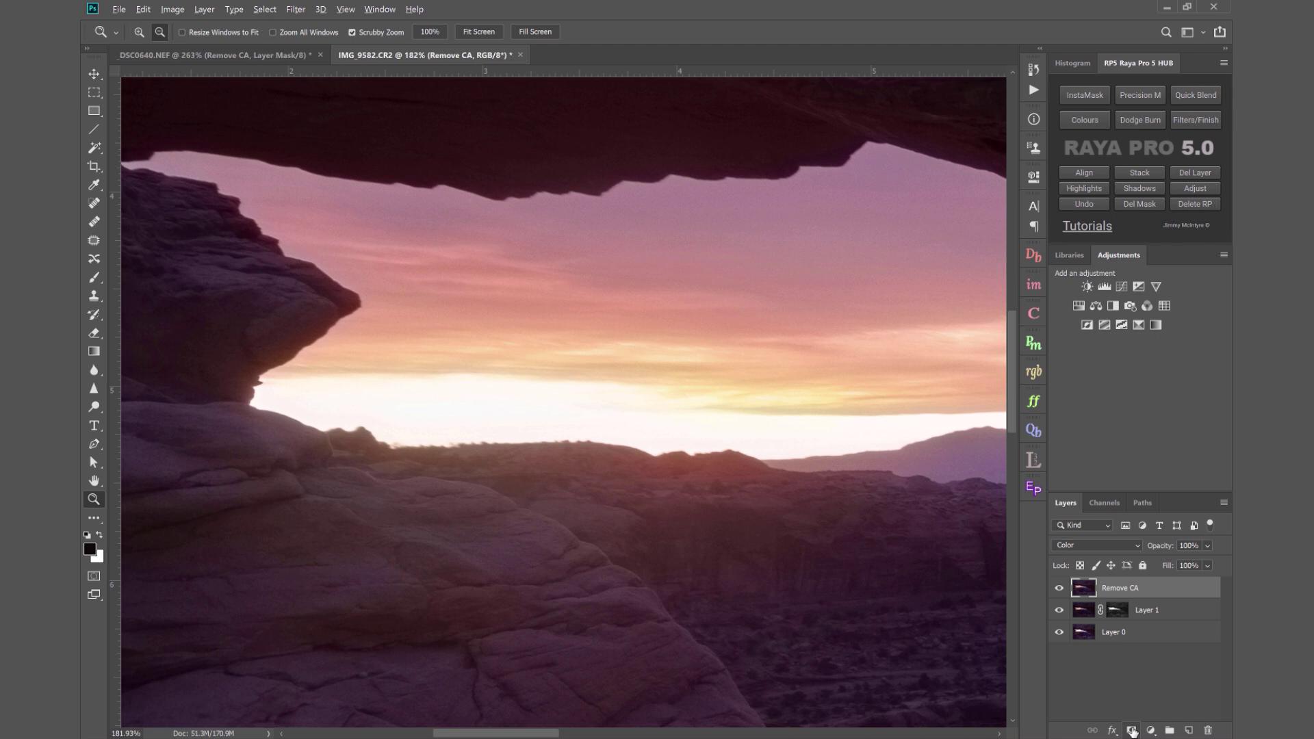
Mask Remove CA with black, stamp a new 'Edge' layer, and add a Black & White adjustment
{"action": "left_click", "coordinate": [1133, 731], "text": "alt"}
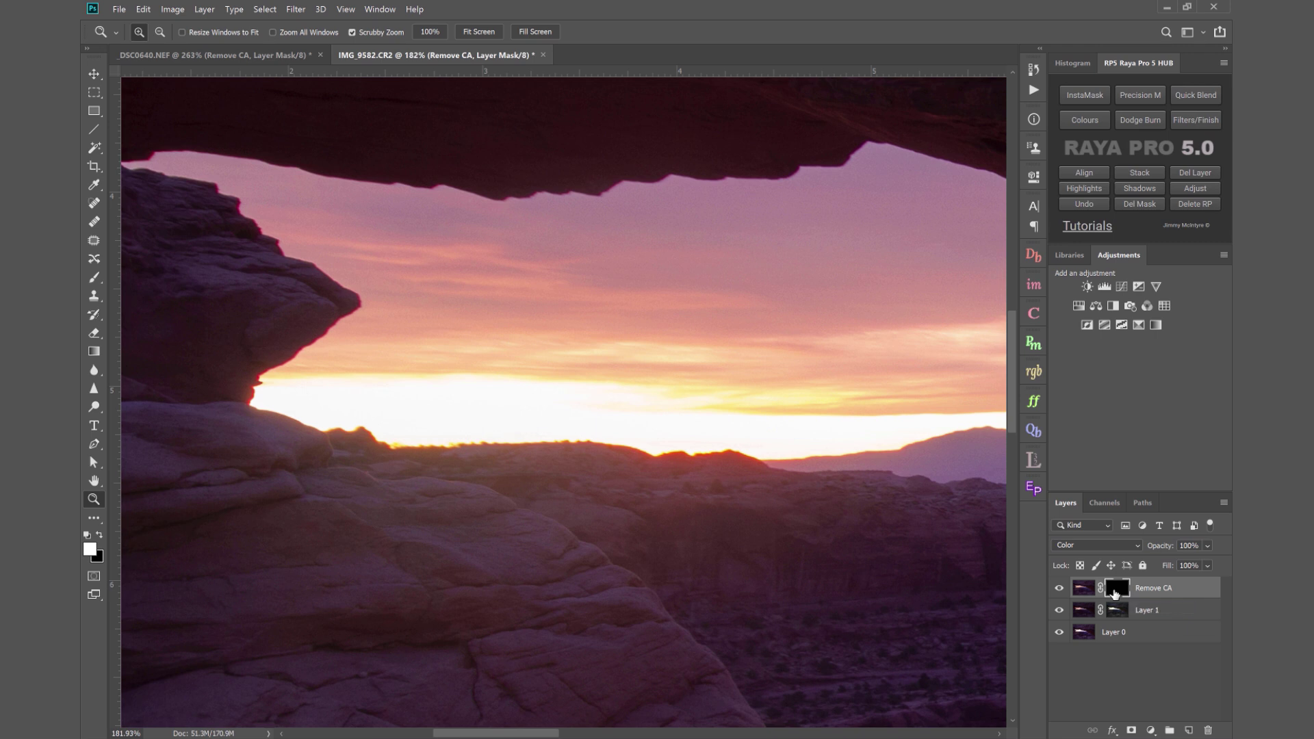
{"action": "key", "text": "ctrl+alt+shift+e"}
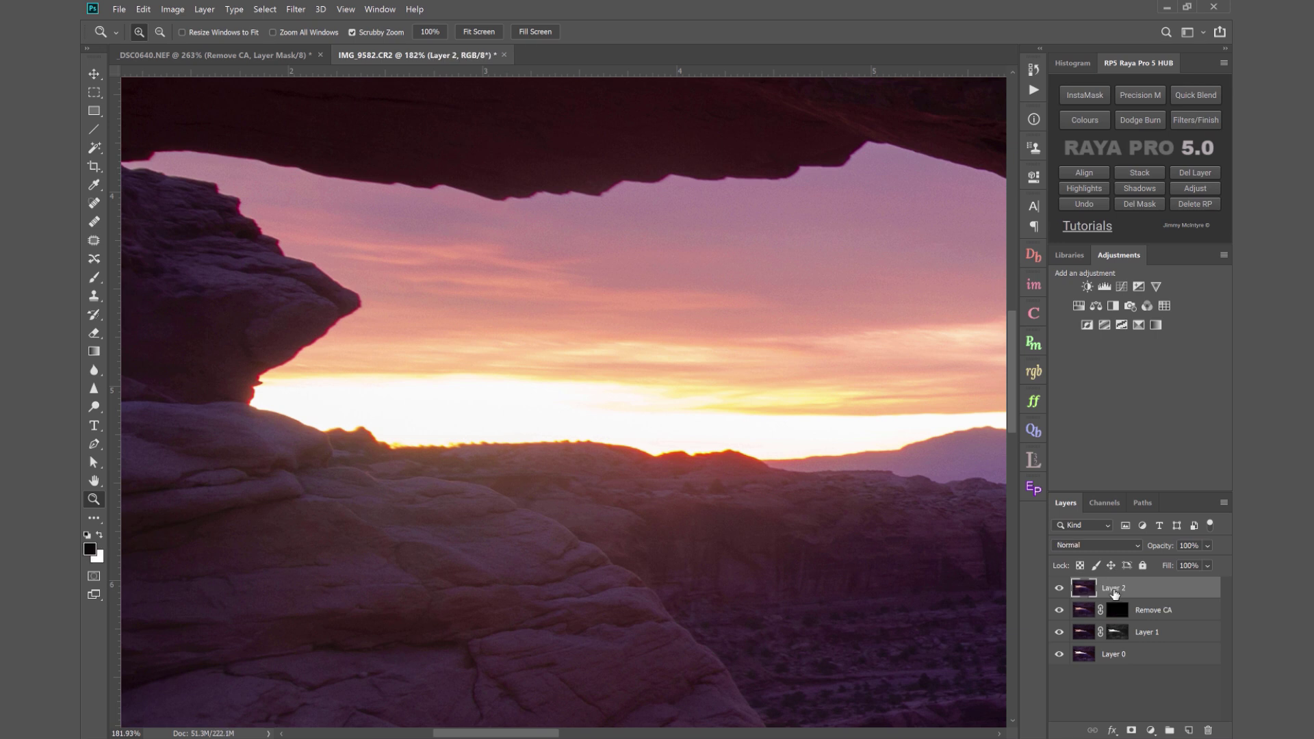
{"action": "type", "text": "e"}
{"action": "key", "text": "Return"}
{"action": "left_click", "coordinate": [1113, 307]}
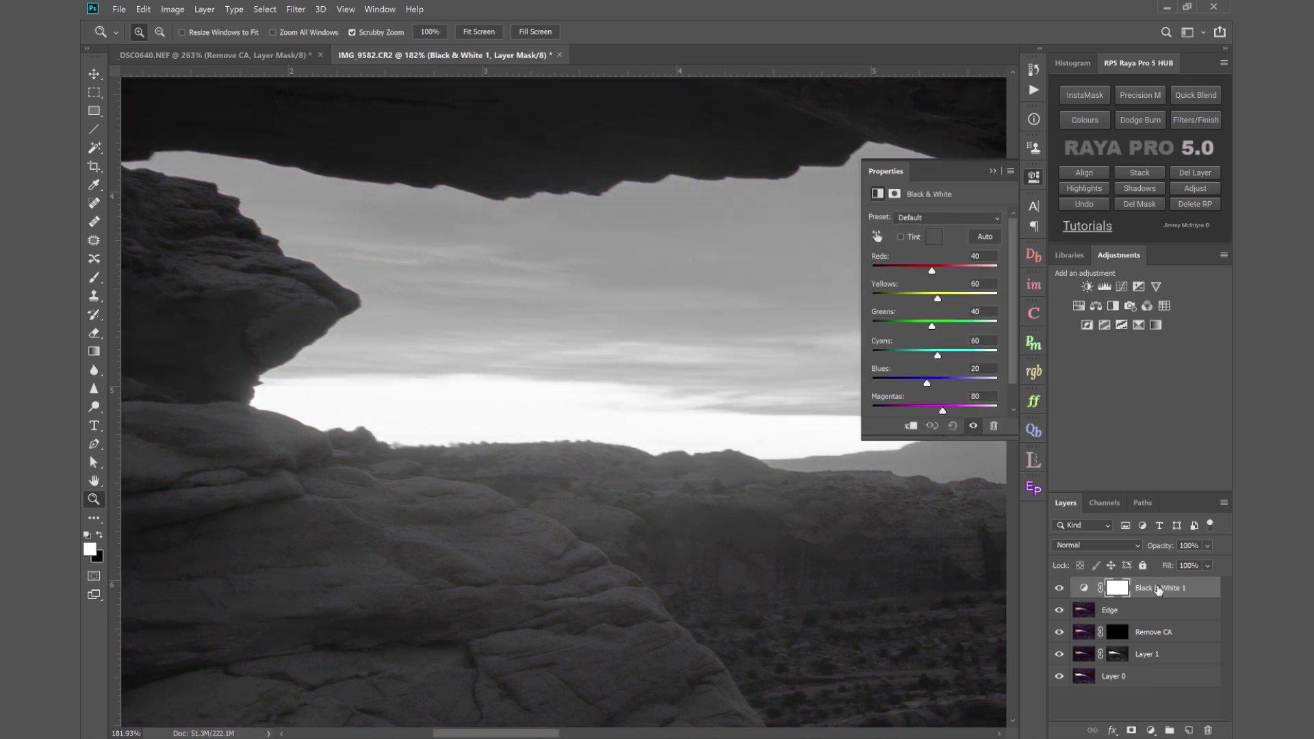
Merge the Black & White adjustment into Edge and apply Stylize > Find Edges
{"action": "right_click", "coordinate": [1158, 590]}
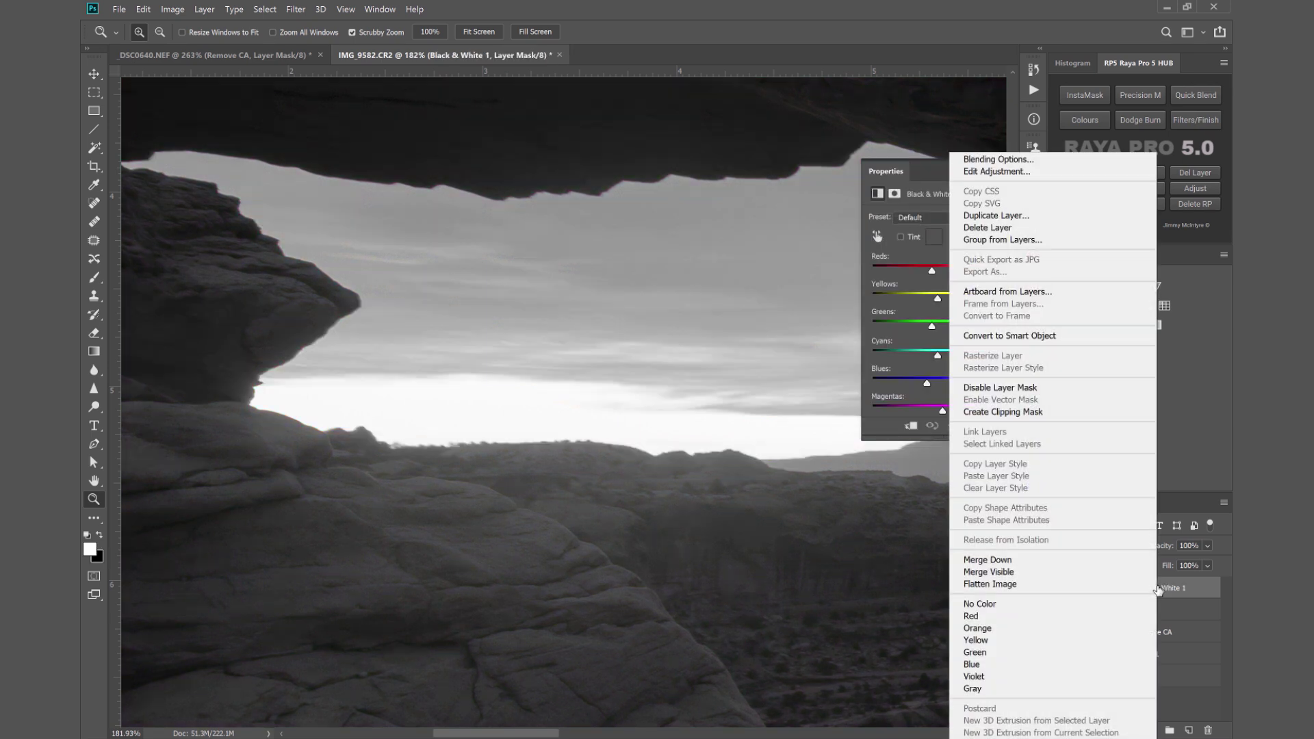
{"action": "left_click", "coordinate": [1091, 568]}
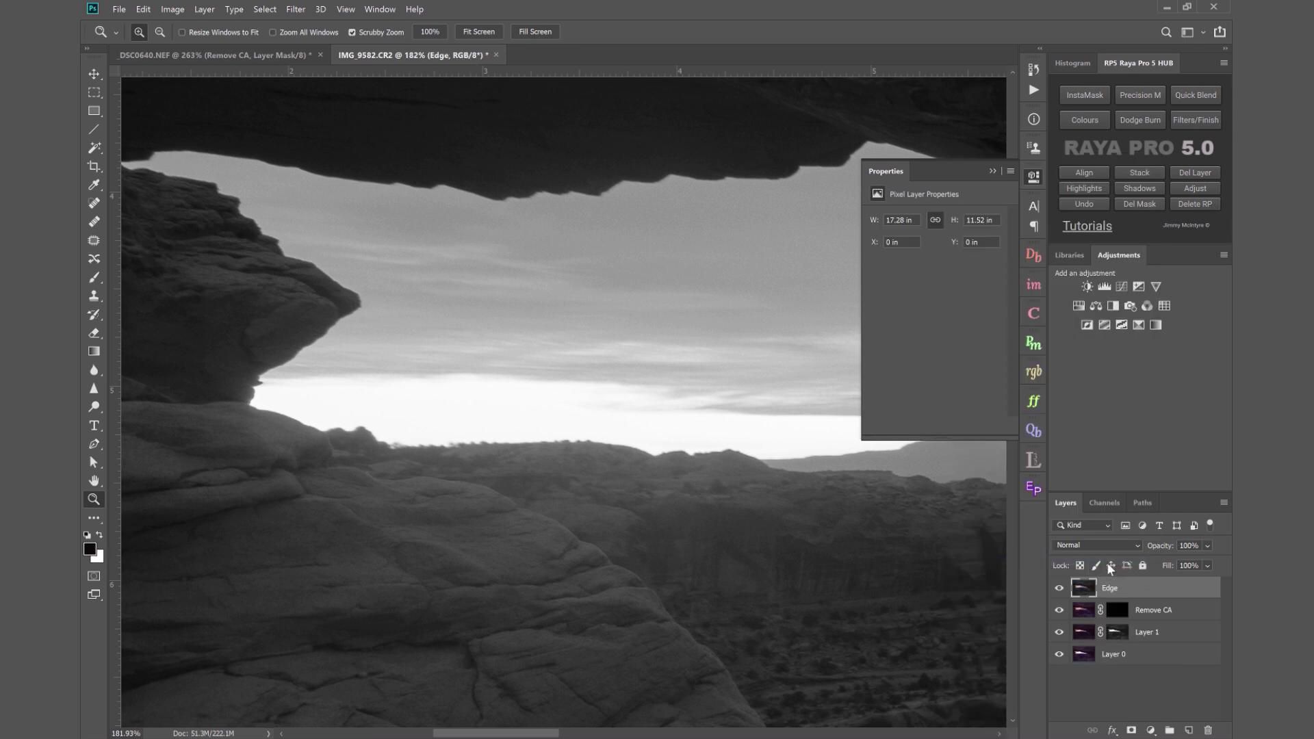
{"action": "left_click", "coordinate": [993, 171]}
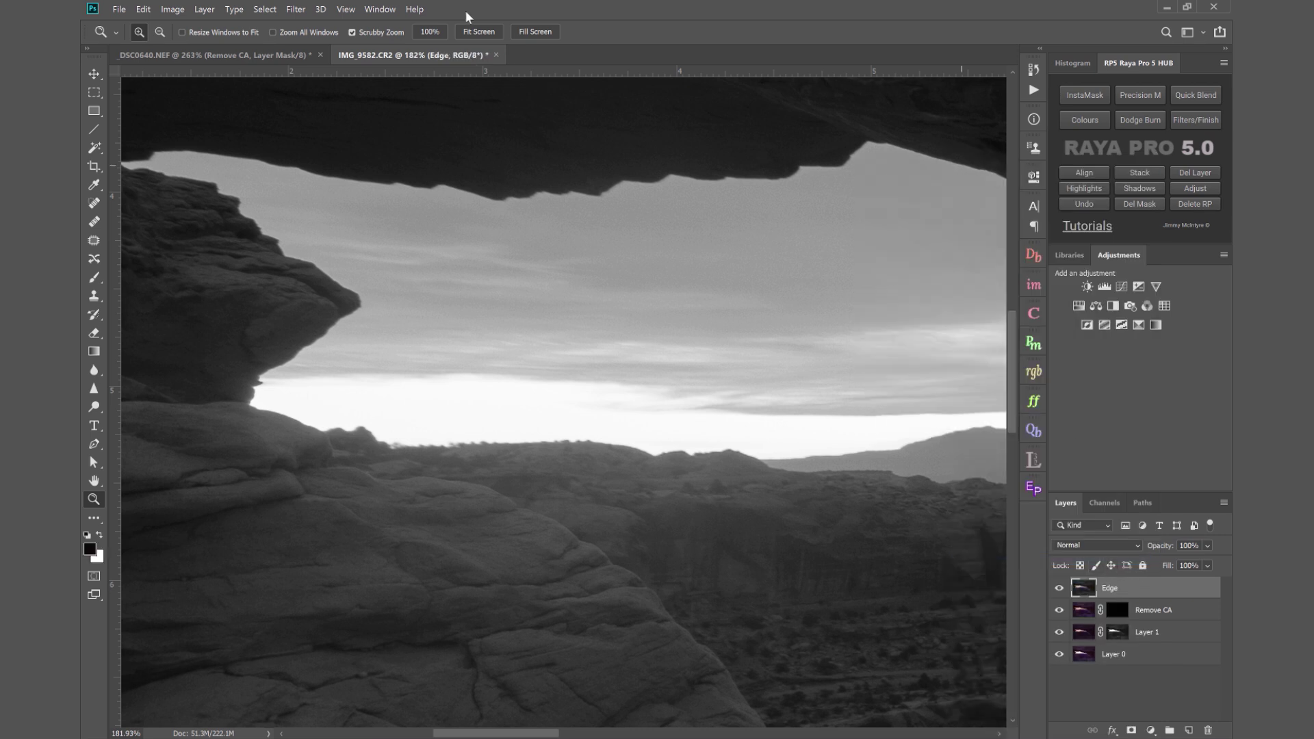
{"action": "left_click", "coordinate": [296, 9]}
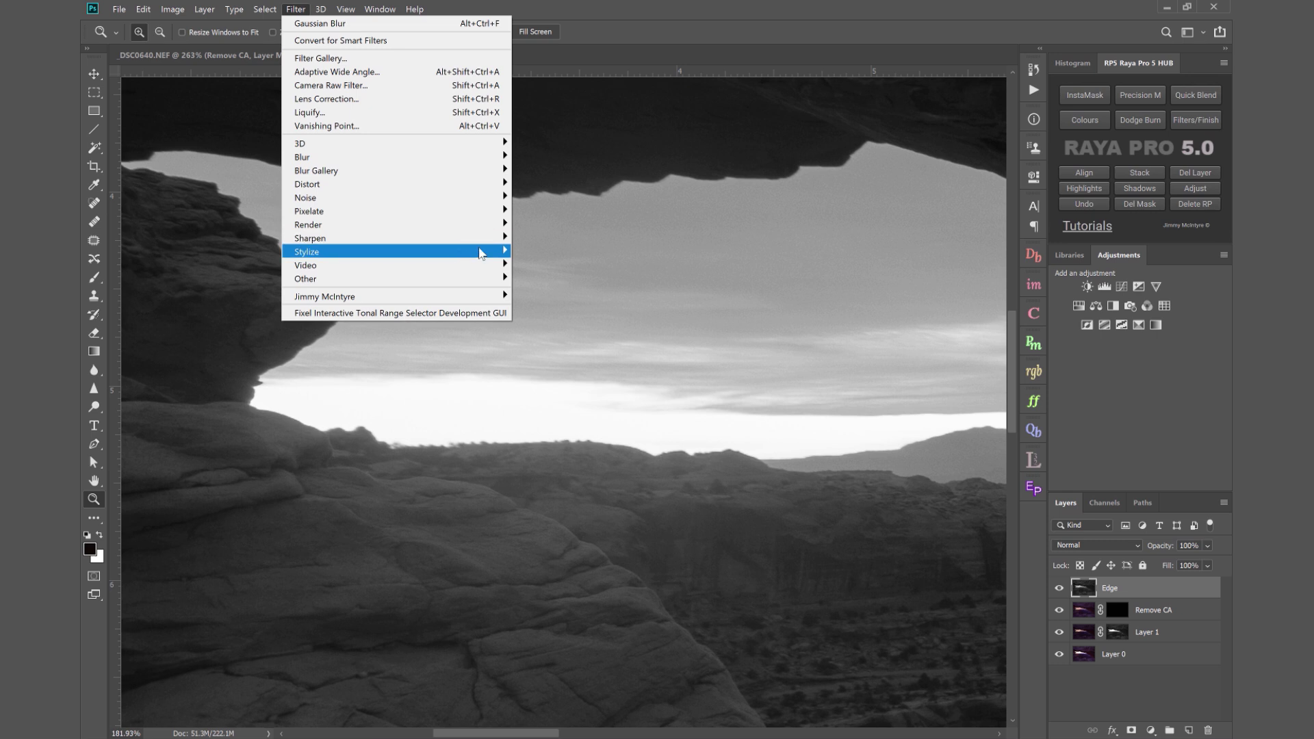
{"action": "mouse_move", "coordinate": [481, 254]}
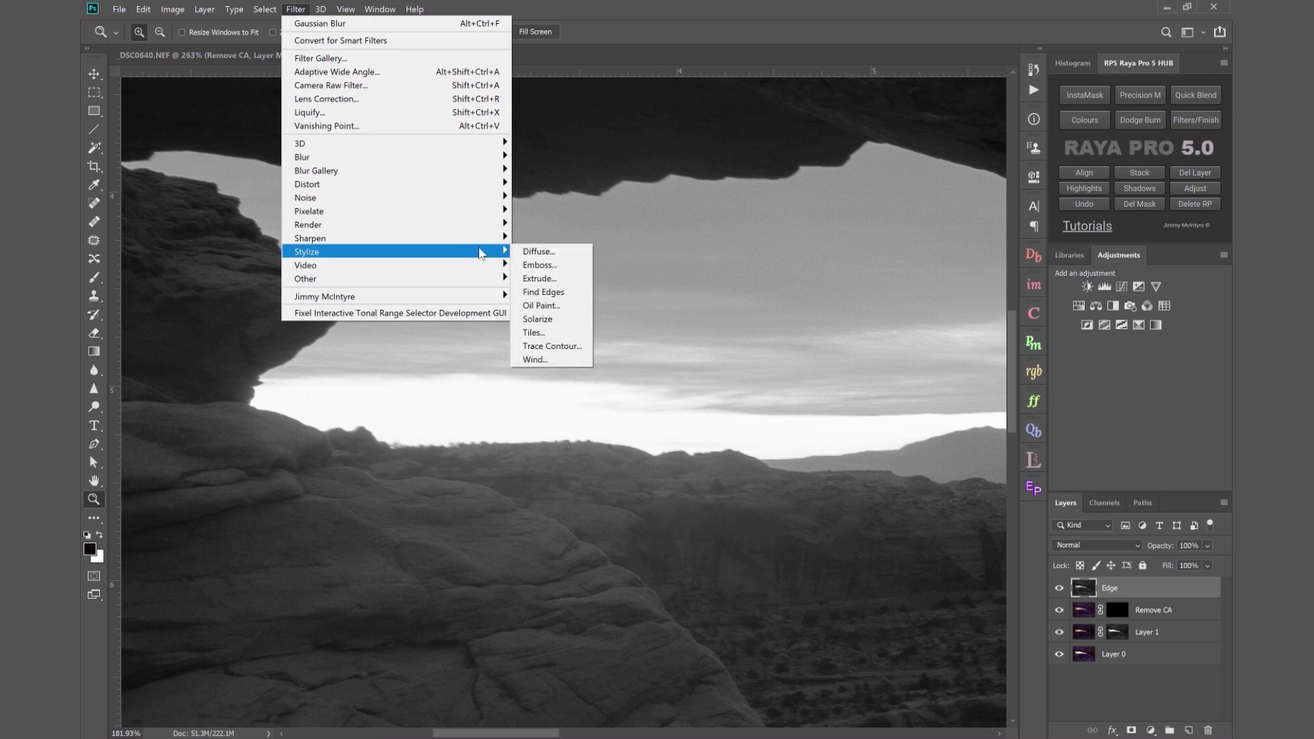
{"action": "left_click", "coordinate": [560, 299]}
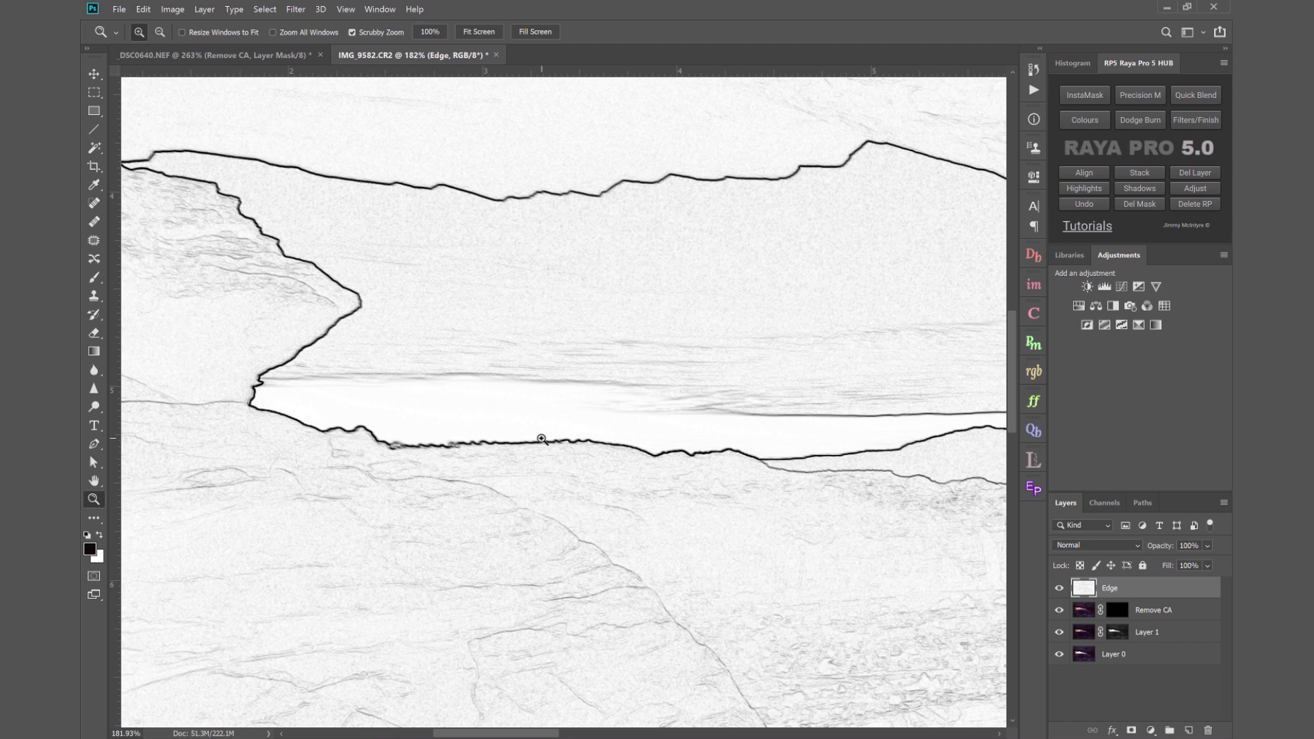
Apply Levels to the edge drawing with midtone 0.28 and white point 235
{"action": "key", "text": "ctrl+l"}
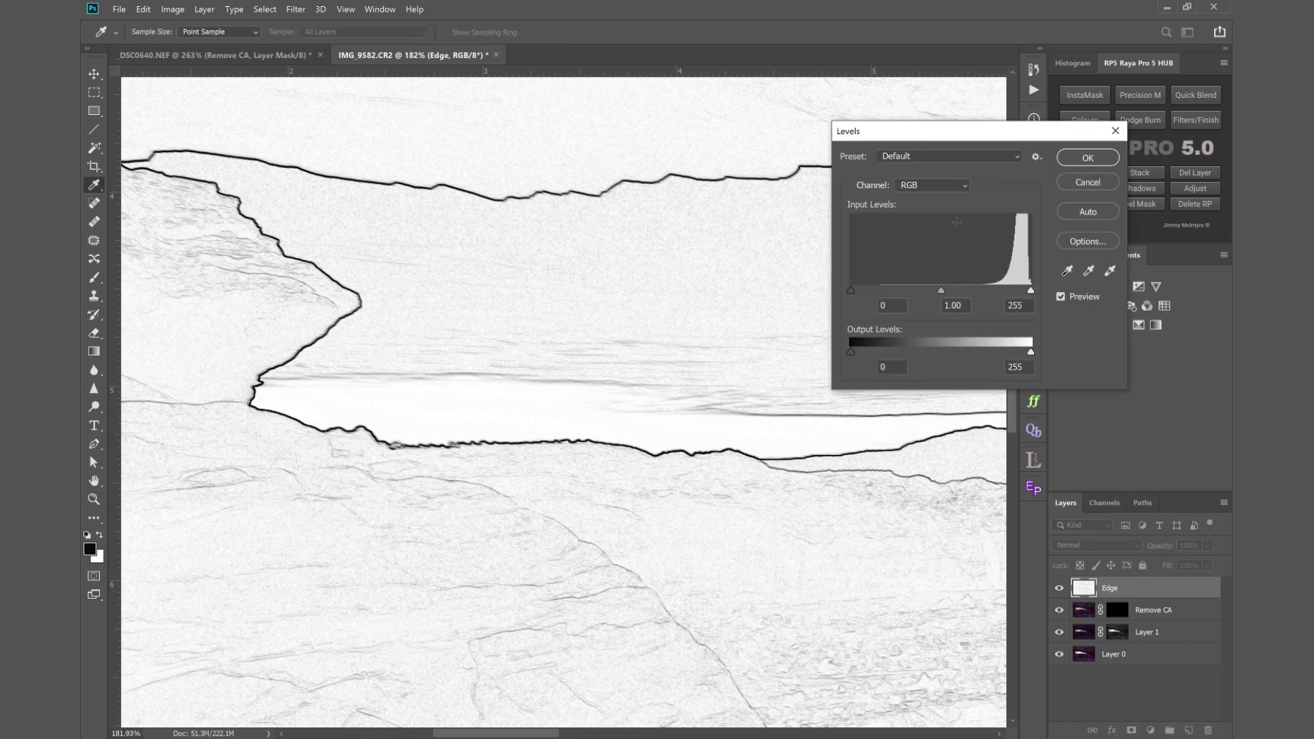
{"action": "left_click_drag", "start_coordinate": [943, 289], "coordinate": [990, 290]}
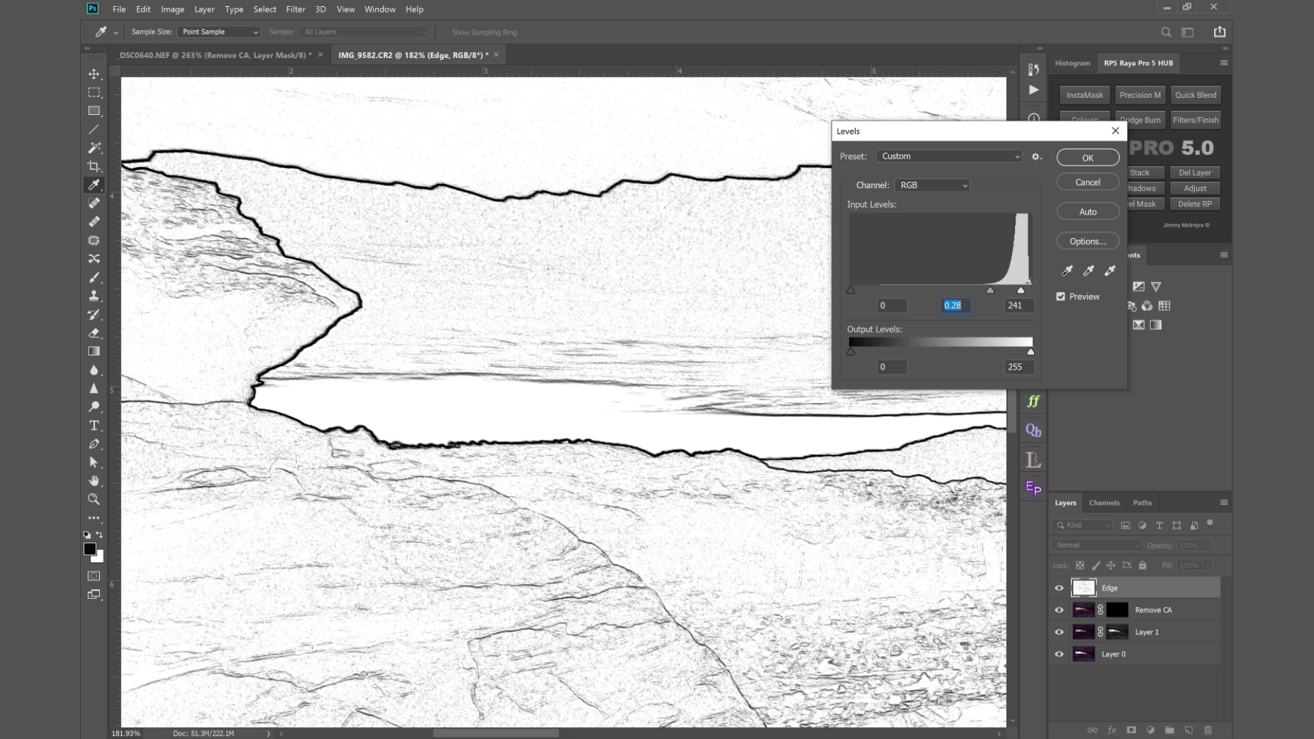
{"action": "left_click_drag", "start_coordinate": [1021, 293], "coordinate": [1018, 293]}
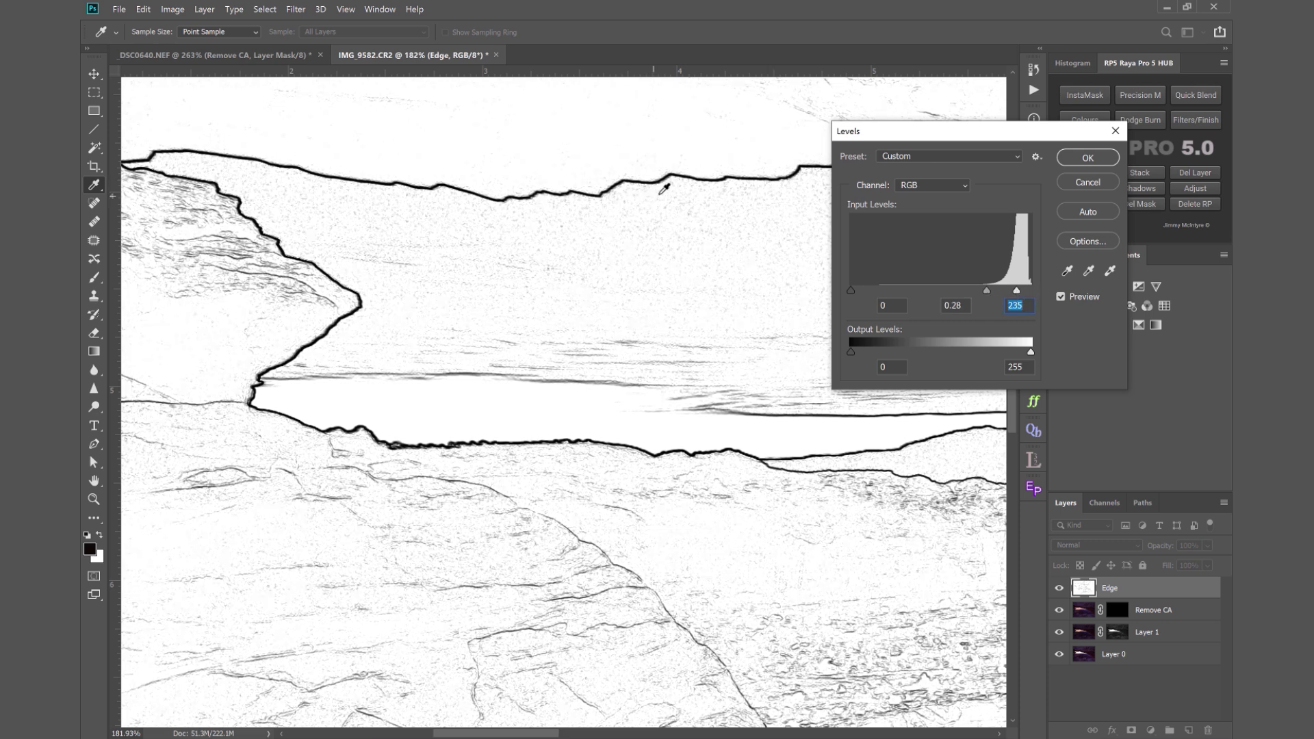
{"action": "left_click", "coordinate": [1087, 157]}
{"action": "key", "text": "z"}
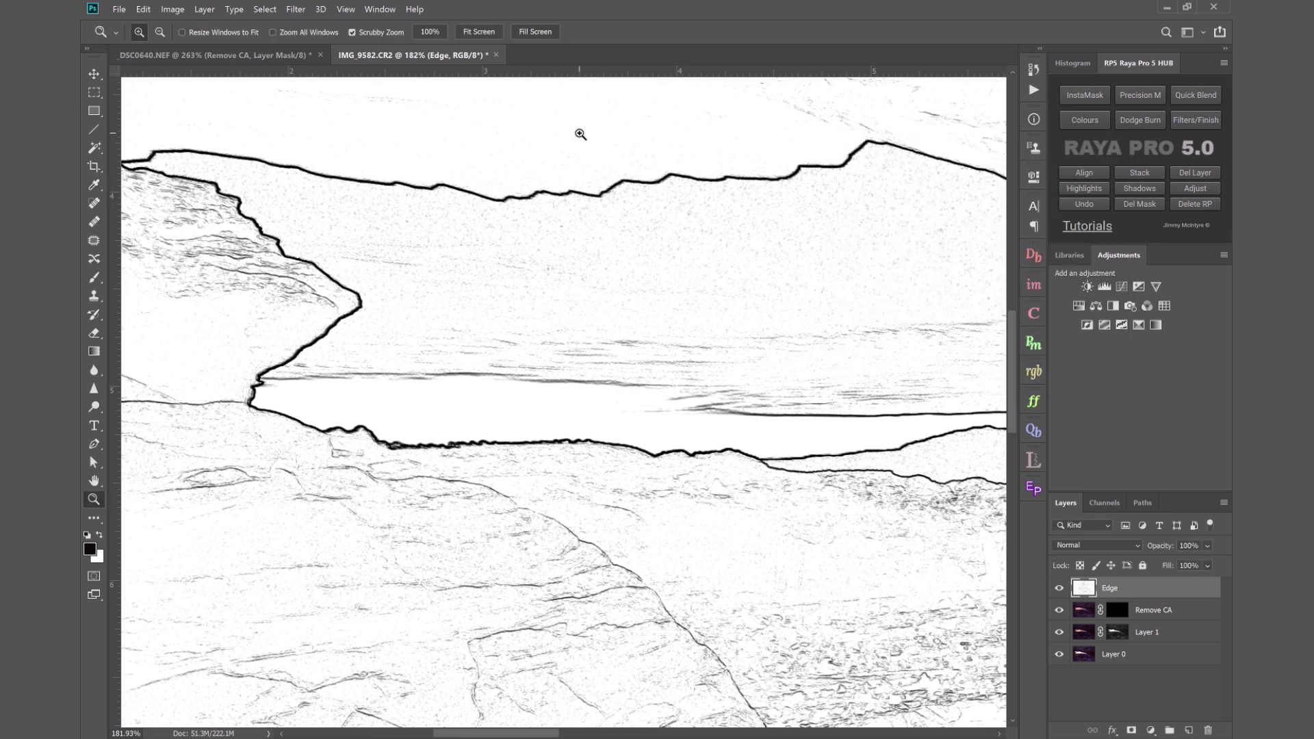
Blur the Edge layer with a 3.5 px Gaussian Blur and invert it to light lines
{"action": "left_click", "coordinate": [293, 9]}
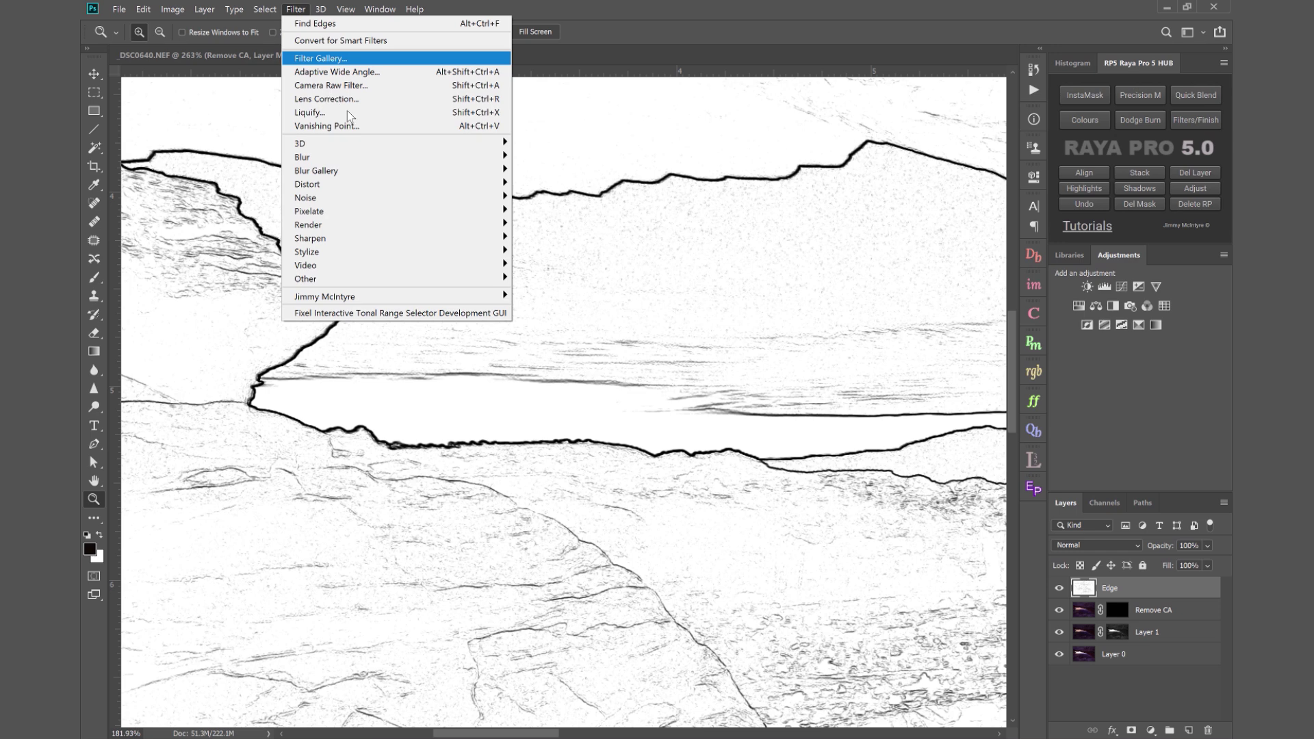
{"action": "mouse_move", "coordinate": [459, 156]}
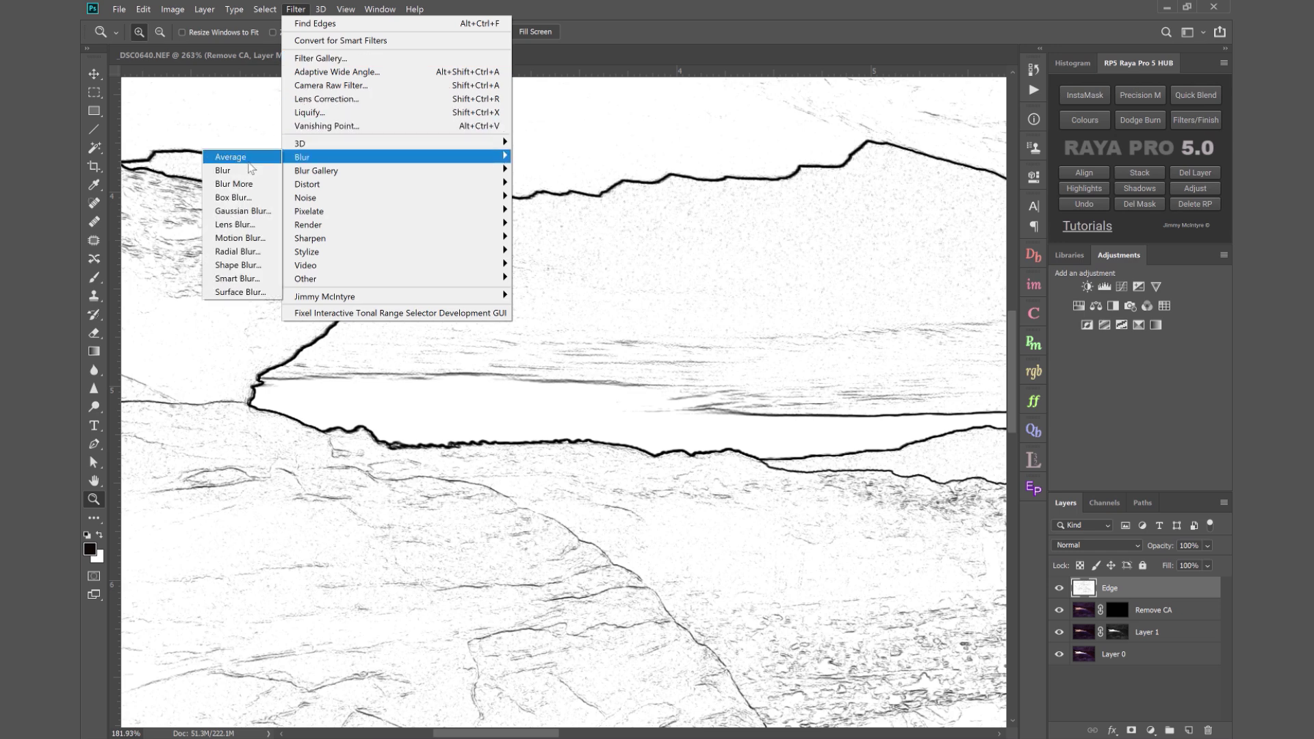
{"action": "left_click", "coordinate": [243, 211]}
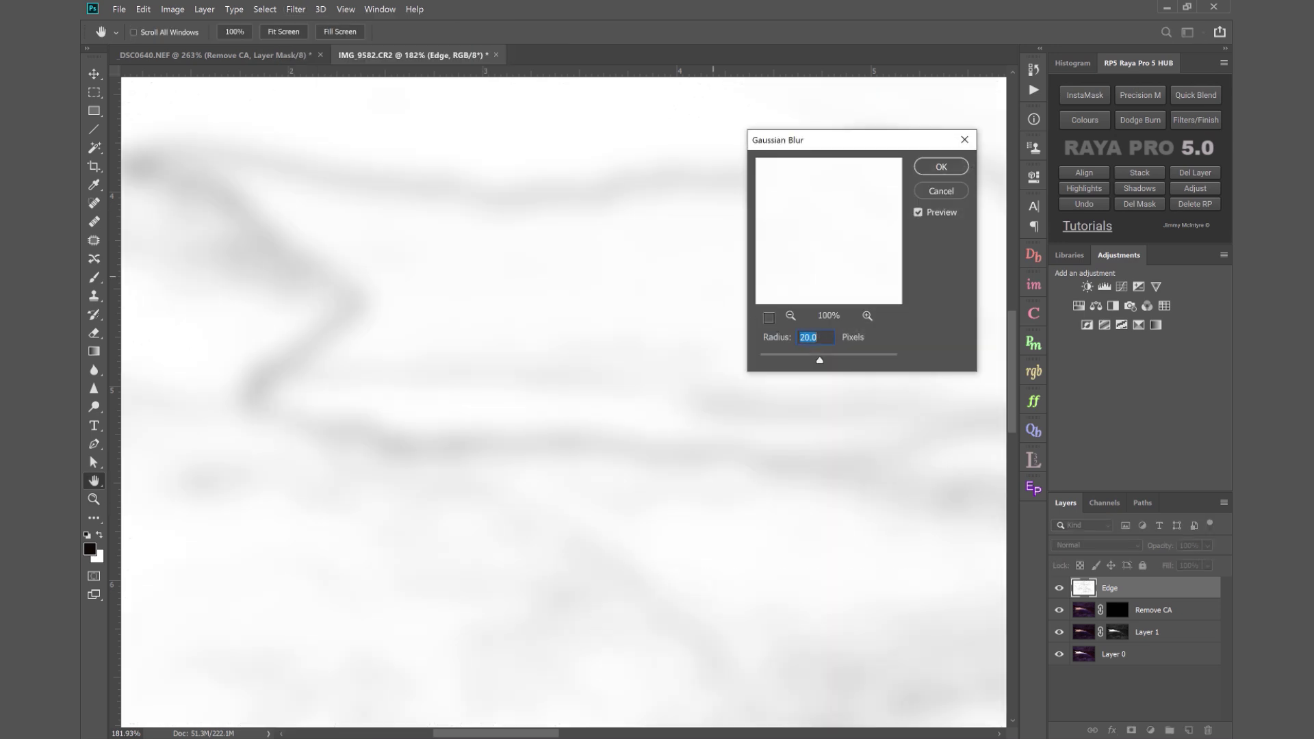
{"action": "type", "text": "3.5"}
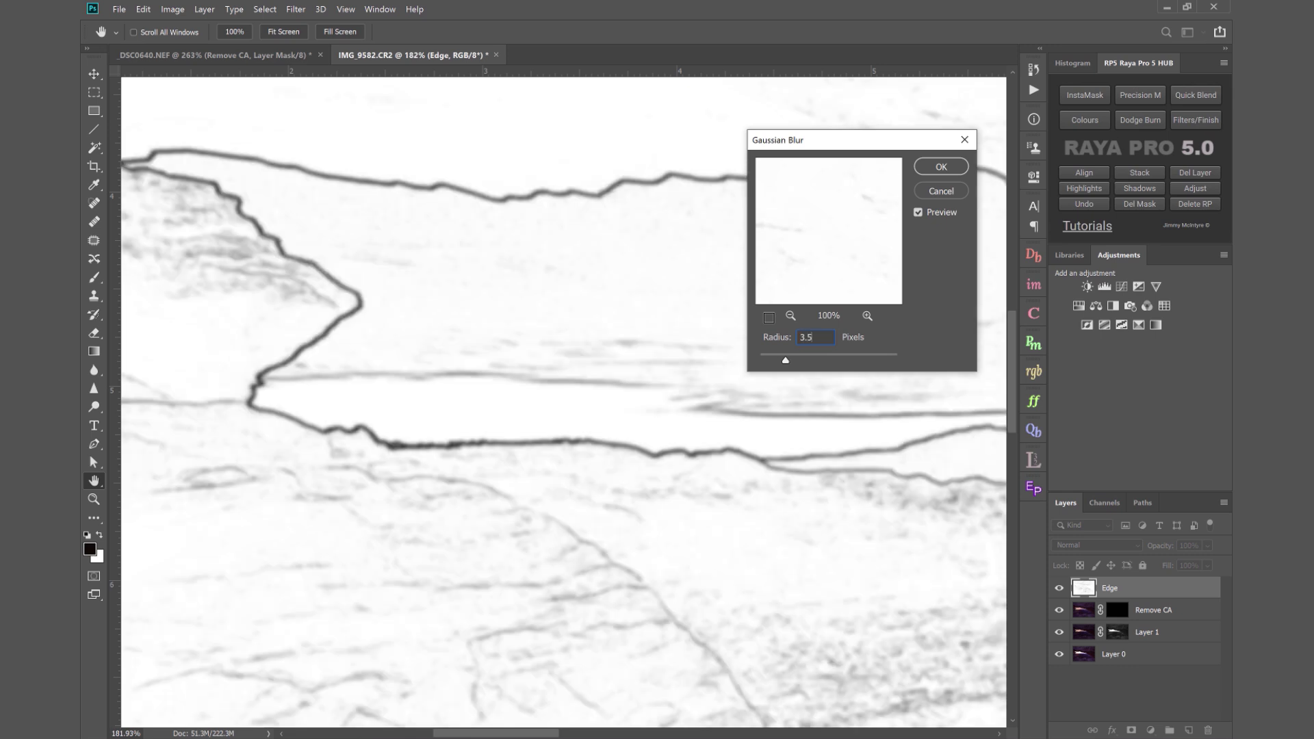
{"action": "key", "text": "Return"}
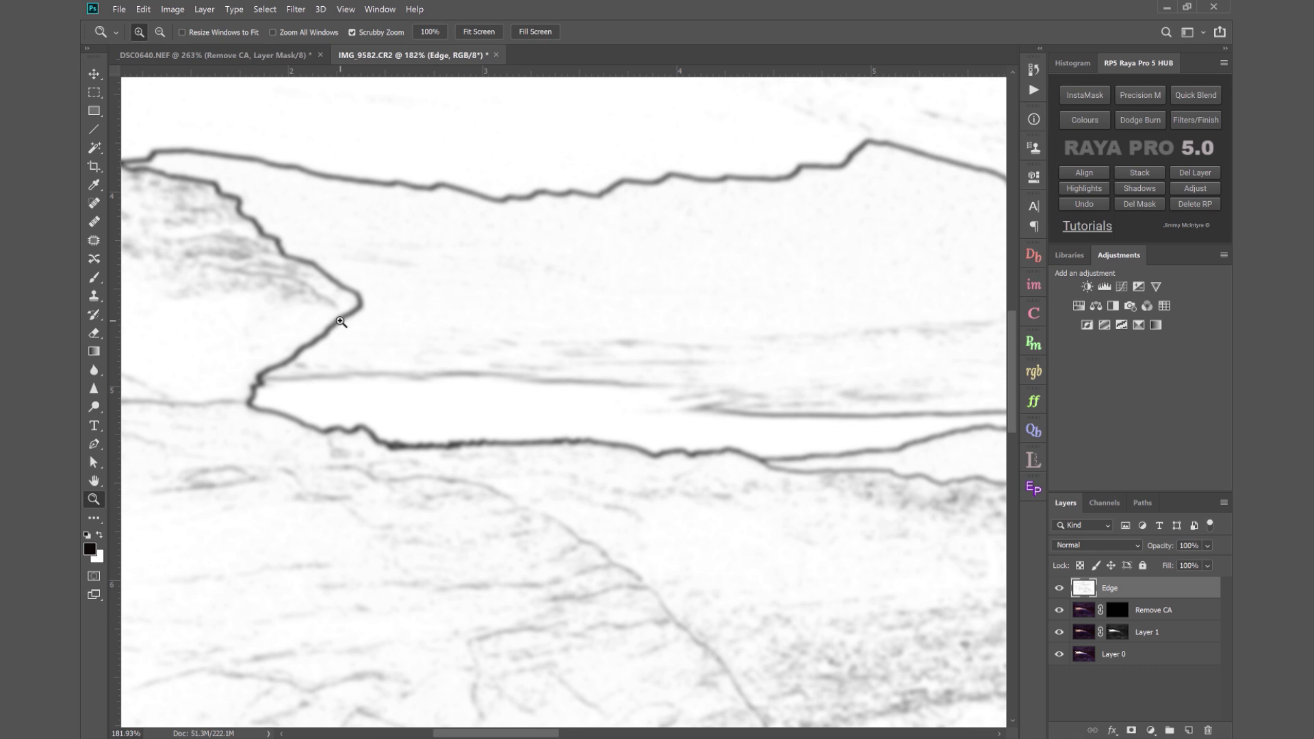
{"action": "key", "text": "ctrl+i"}
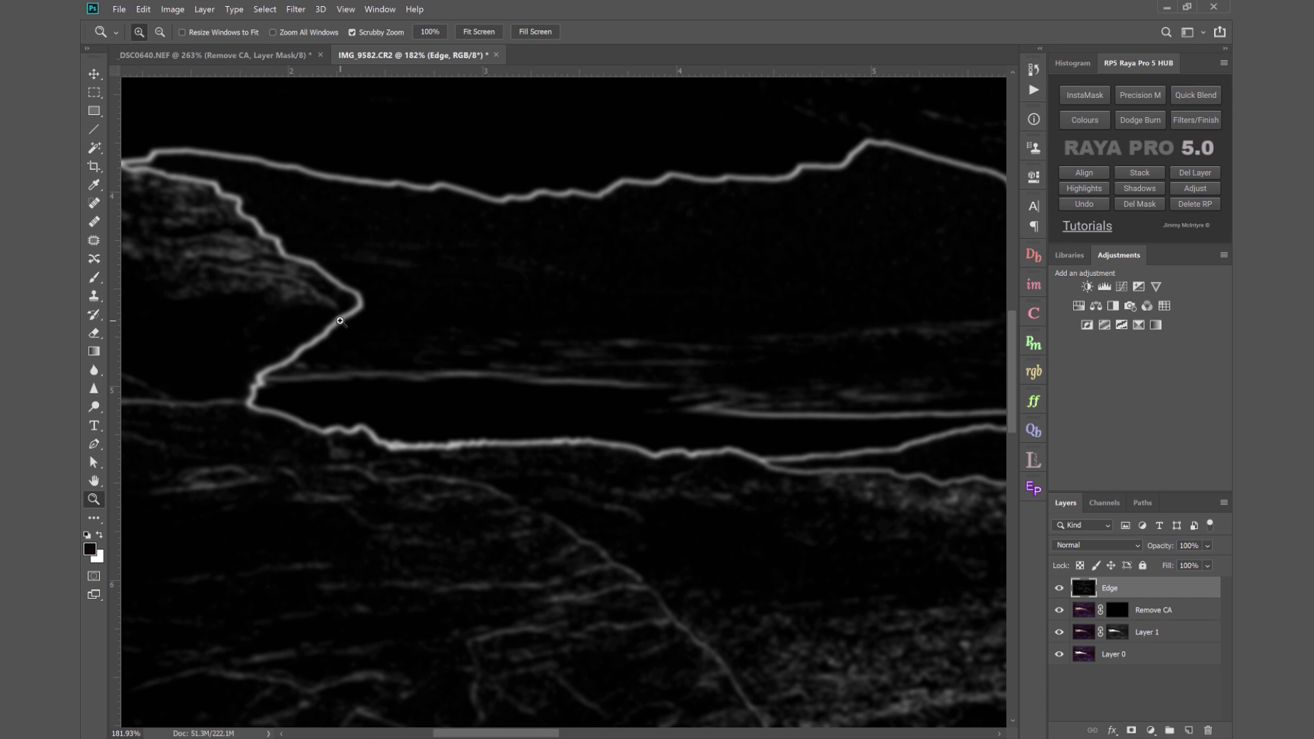
Brighten the edges with Levels at black 5, midtone 1.71, and white 165
{"action": "key", "text": "ctrl+l"}
{"action": "mouse_move", "coordinate": [942, 290]}
{"action": "left_mouse_down"}
{"action": "mouse_move", "coordinate": [926, 290]}
{"action": "mouse_move", "coordinate": [984, 291]}
{"action": "mouse_move", "coordinate": [891, 291]}
{"action": "mouse_move", "coordinate": [967, 290]}
{"action": "left_mouse_up"}
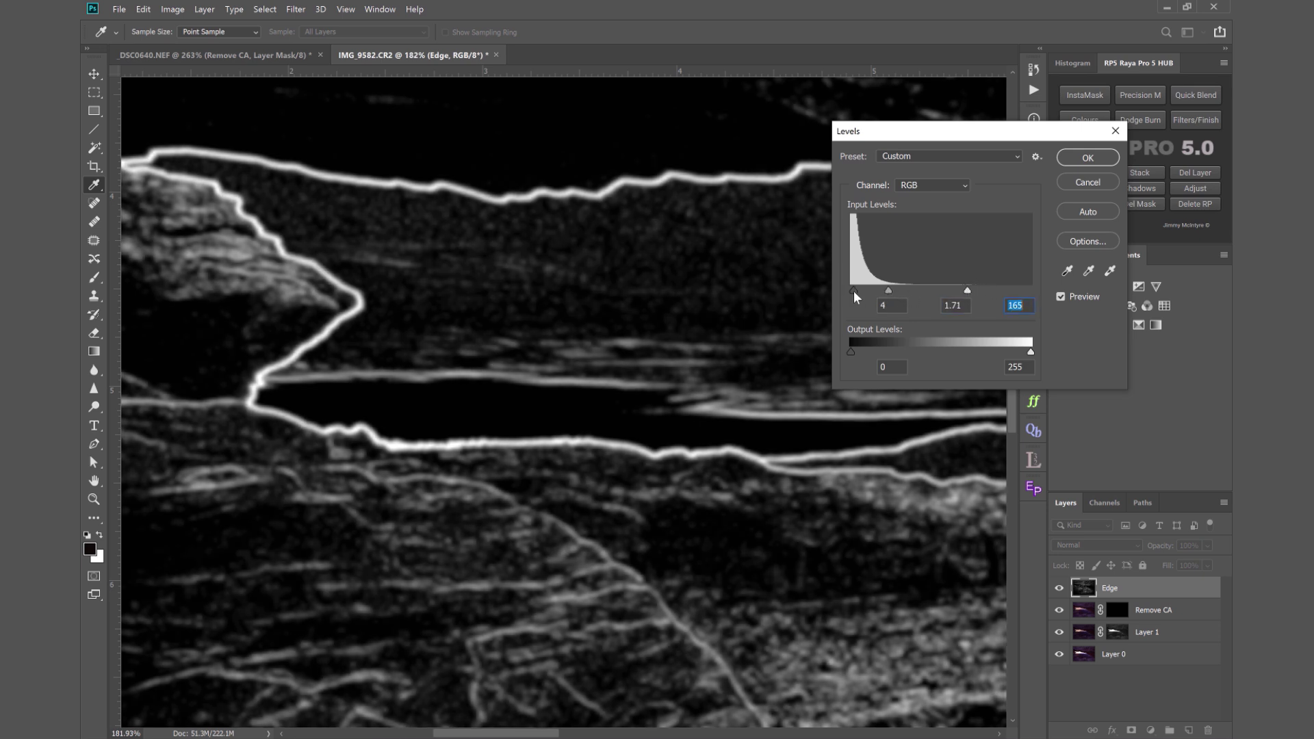
{"action": "left_click_drag", "start_coordinate": [853, 290], "coordinate": [853, 290]}
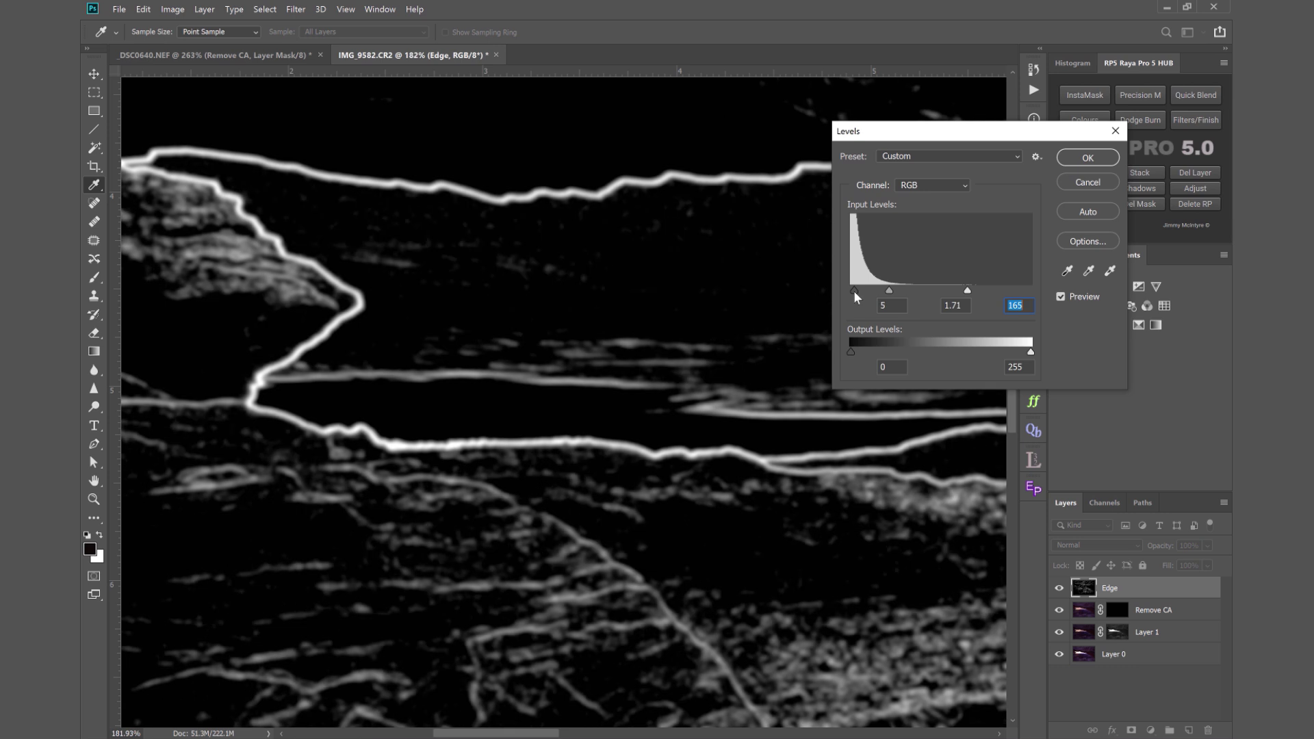
{"action": "left_click", "coordinate": [855, 290]}
{"action": "left_click", "coordinate": [1090, 156]}
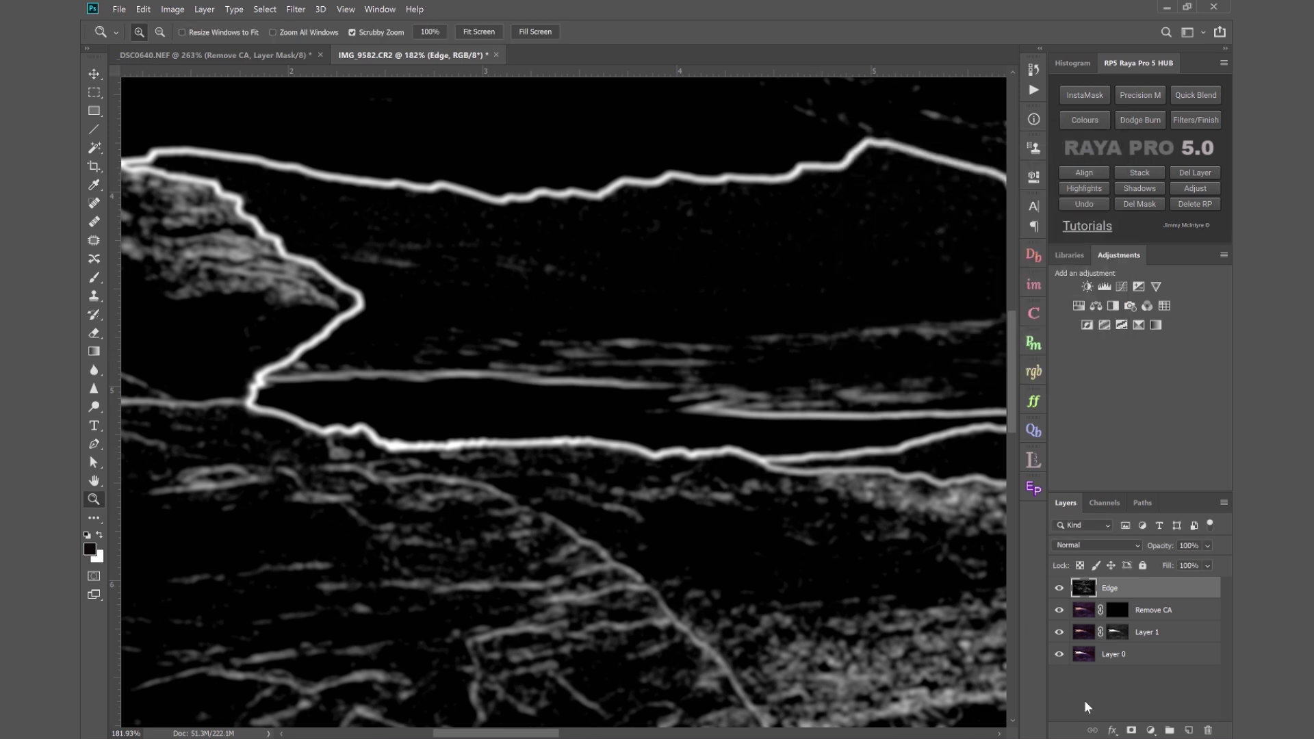
Fill a new Edge mask via Apply Image in Multiply, load it as a selection, delete Edge
{"action": "left_click", "coordinate": [1132, 731]}
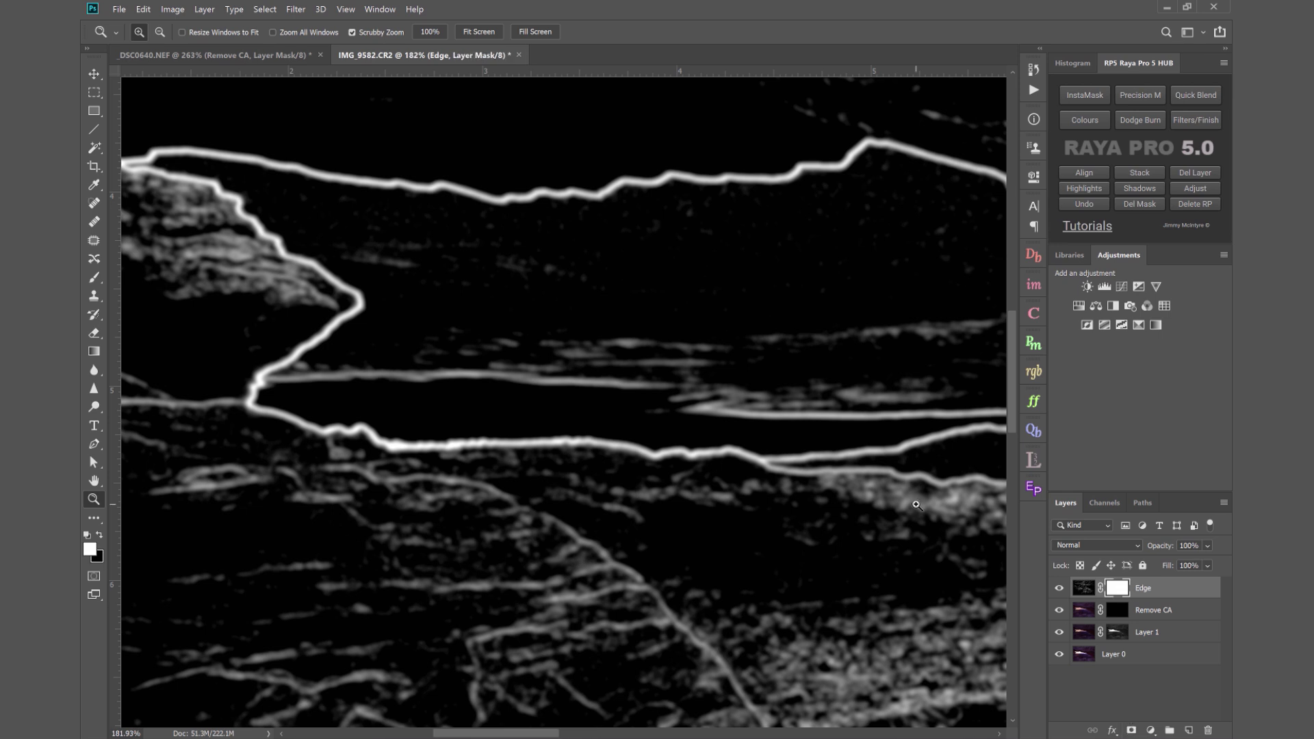
{"action": "left_click", "coordinate": [174, 10]}
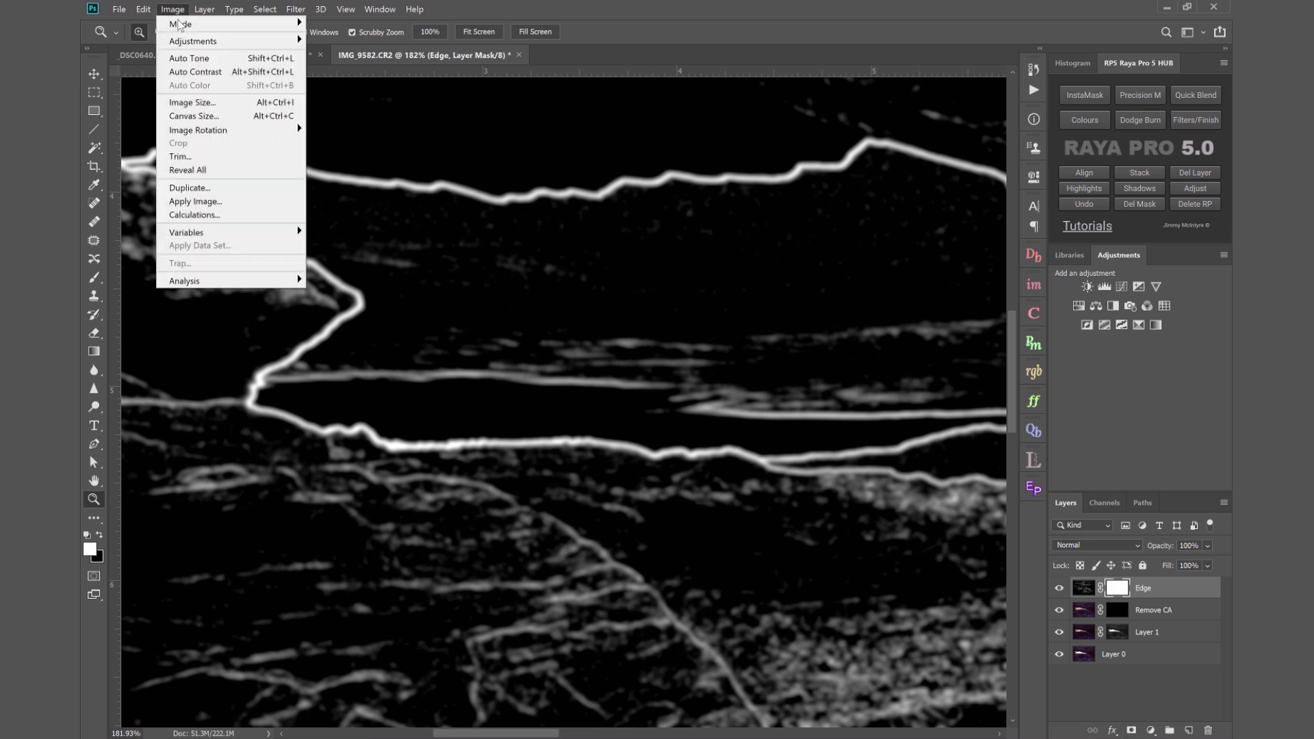
{"action": "left_click", "coordinate": [204, 203]}
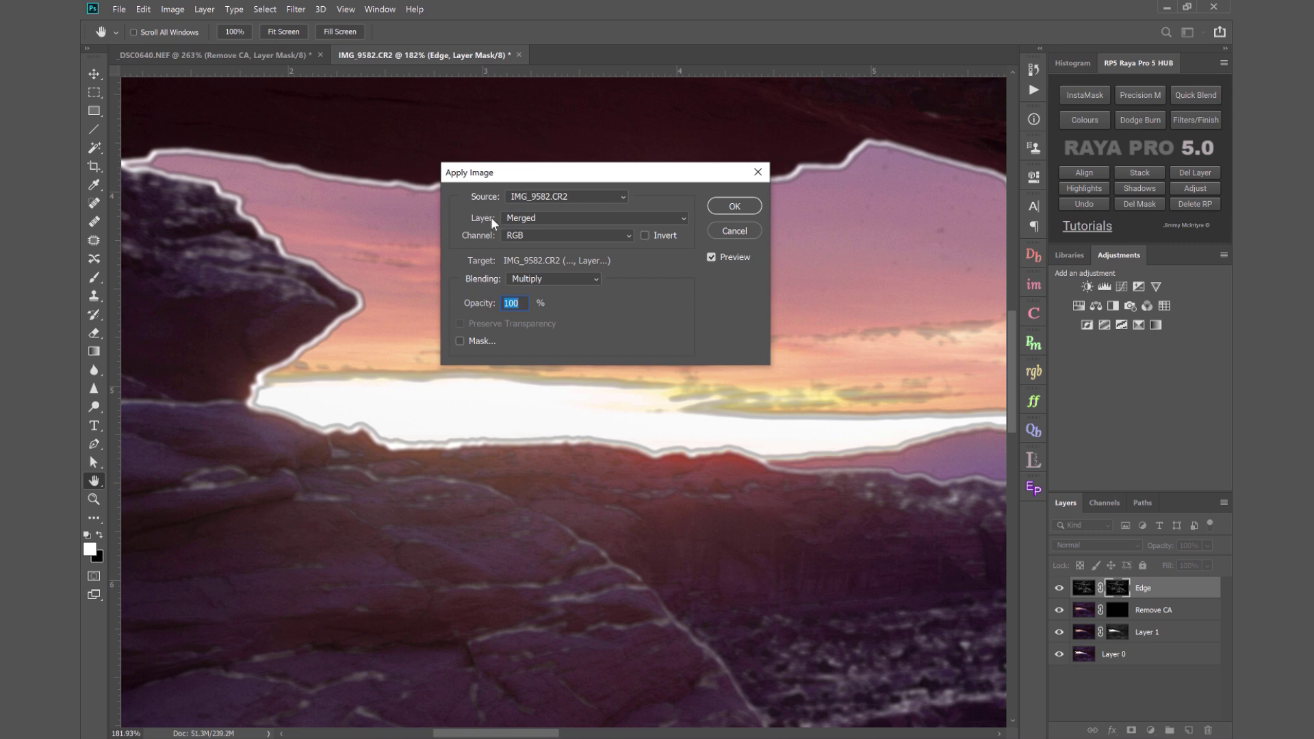
{"action": "left_click", "coordinate": [738, 210]}
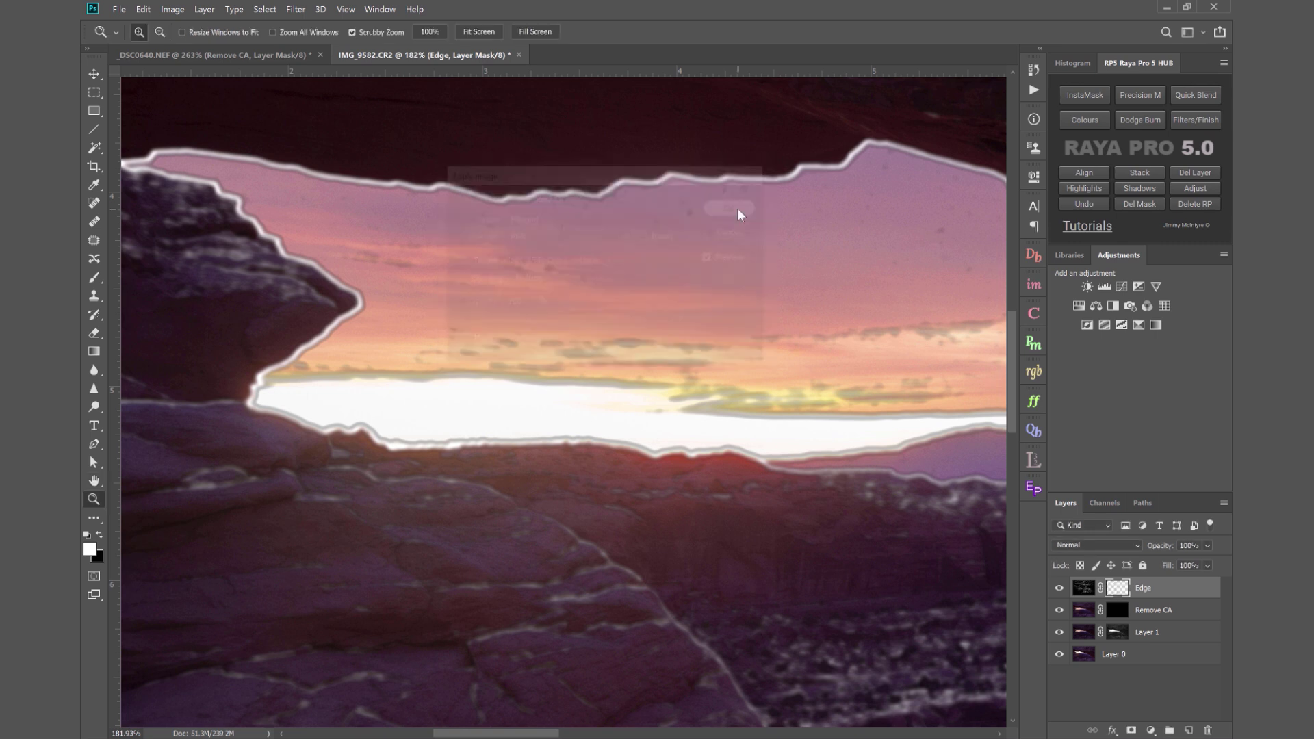
{"action": "left_click", "coordinate": [1117, 589], "text": "ctrl"}
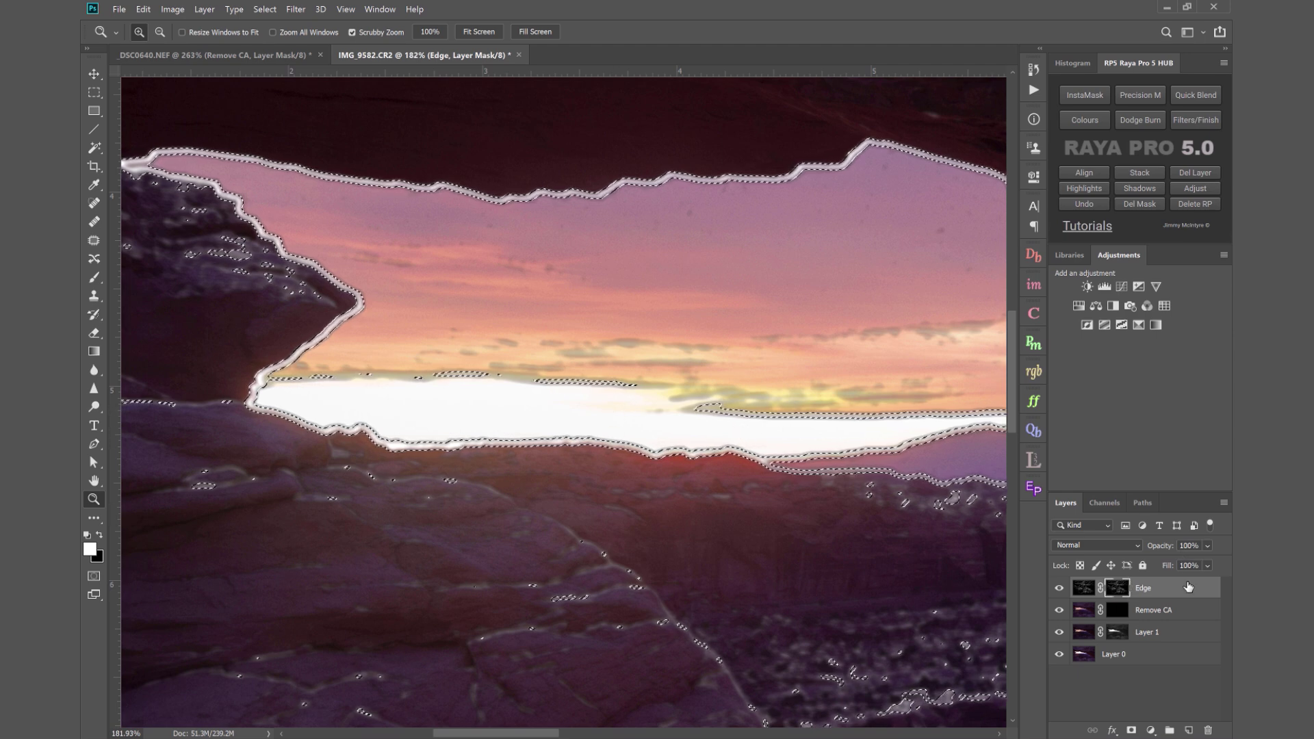
{"action": "left_click_drag", "start_coordinate": [1174, 589], "coordinate": [1209, 727]}
Hide the selection outline and set up a 116 px brush
{"action": "left_click", "coordinate": [1118, 589]}
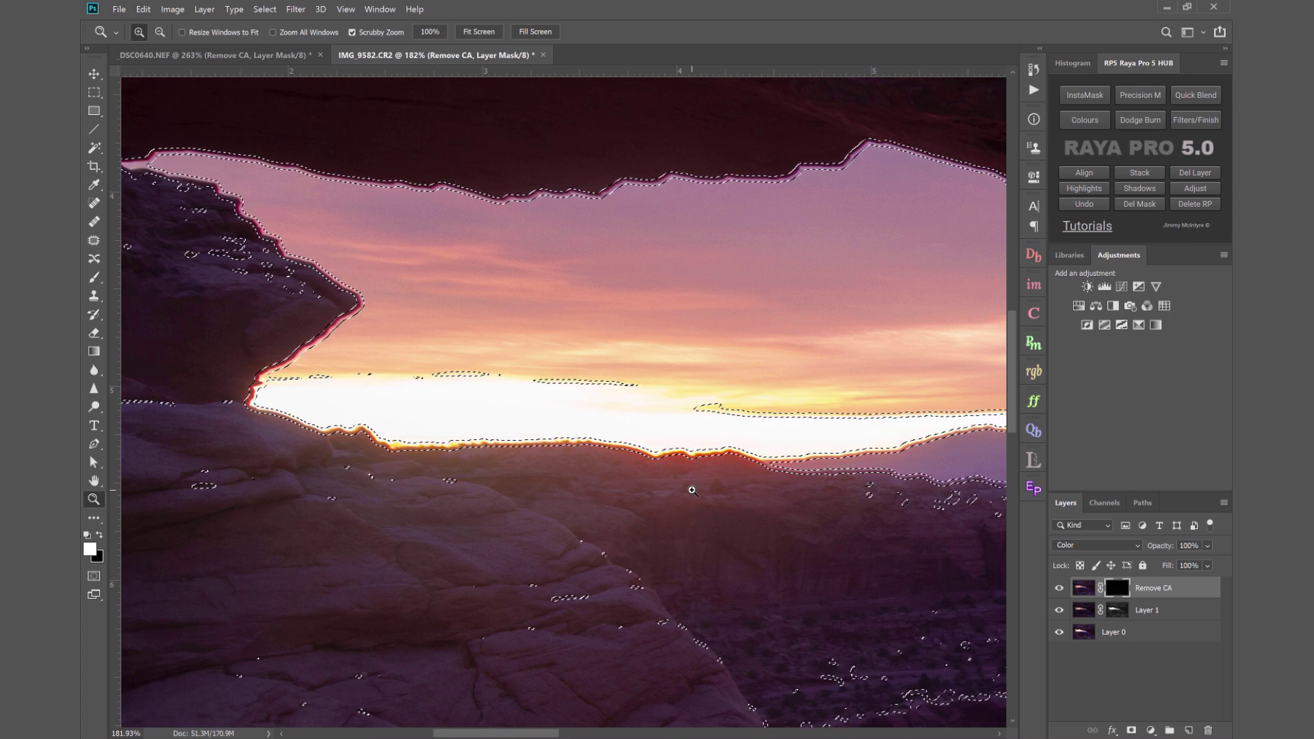
{"action": "key", "text": "ctrl+d"}
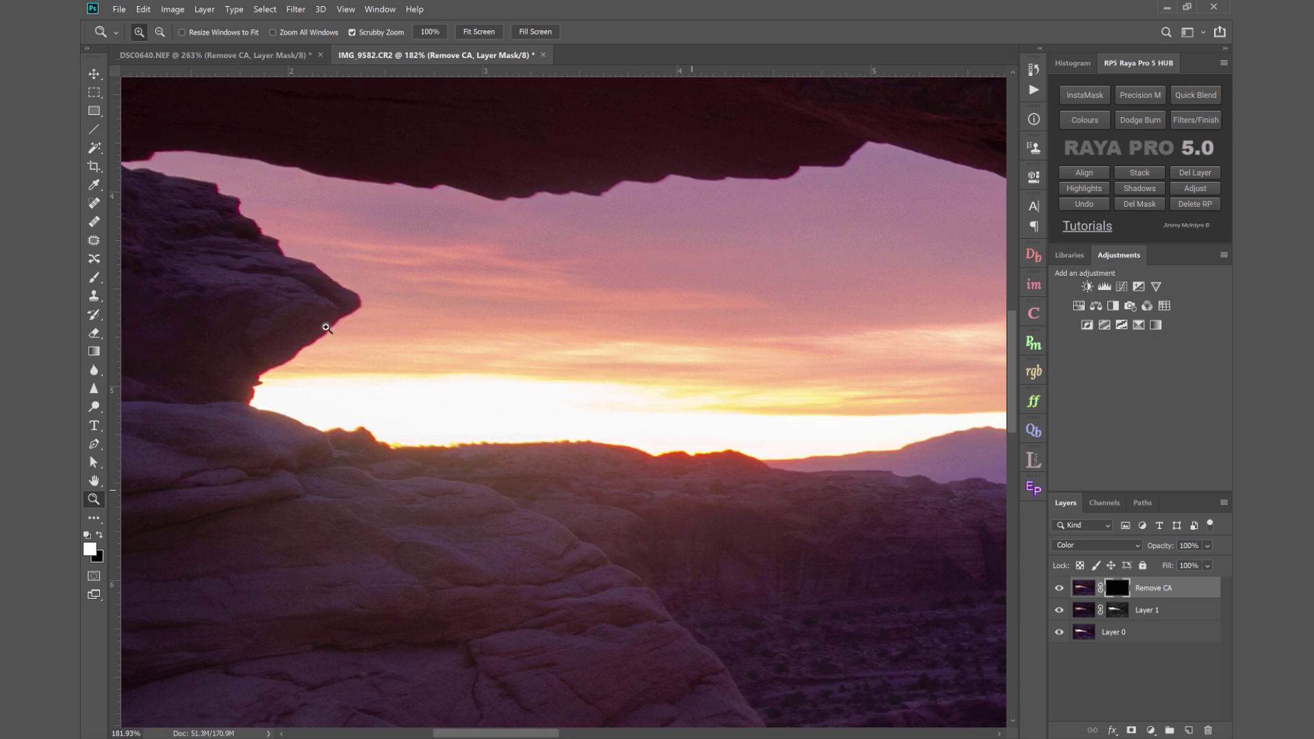
{"action": "left_click", "coordinate": [98, 278]}
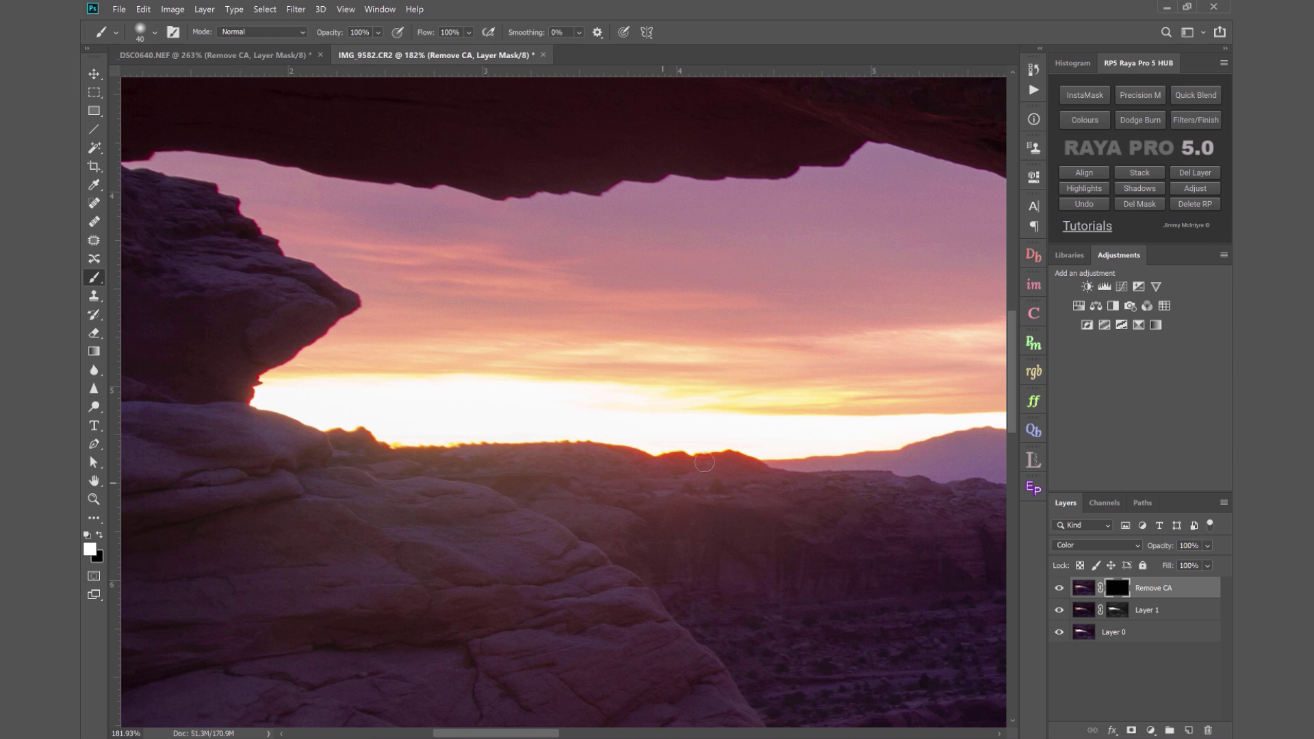
{"action": "right_click", "coordinate": [710, 462], "text": "alt"}
{"action": "left_click_drag", "start_coordinate": [734, 464], "coordinate": [766, 463]}
Toggle Remove CA on and off to compare the horizon ridge up close
{"action": "left_click", "coordinate": [1060, 588]}
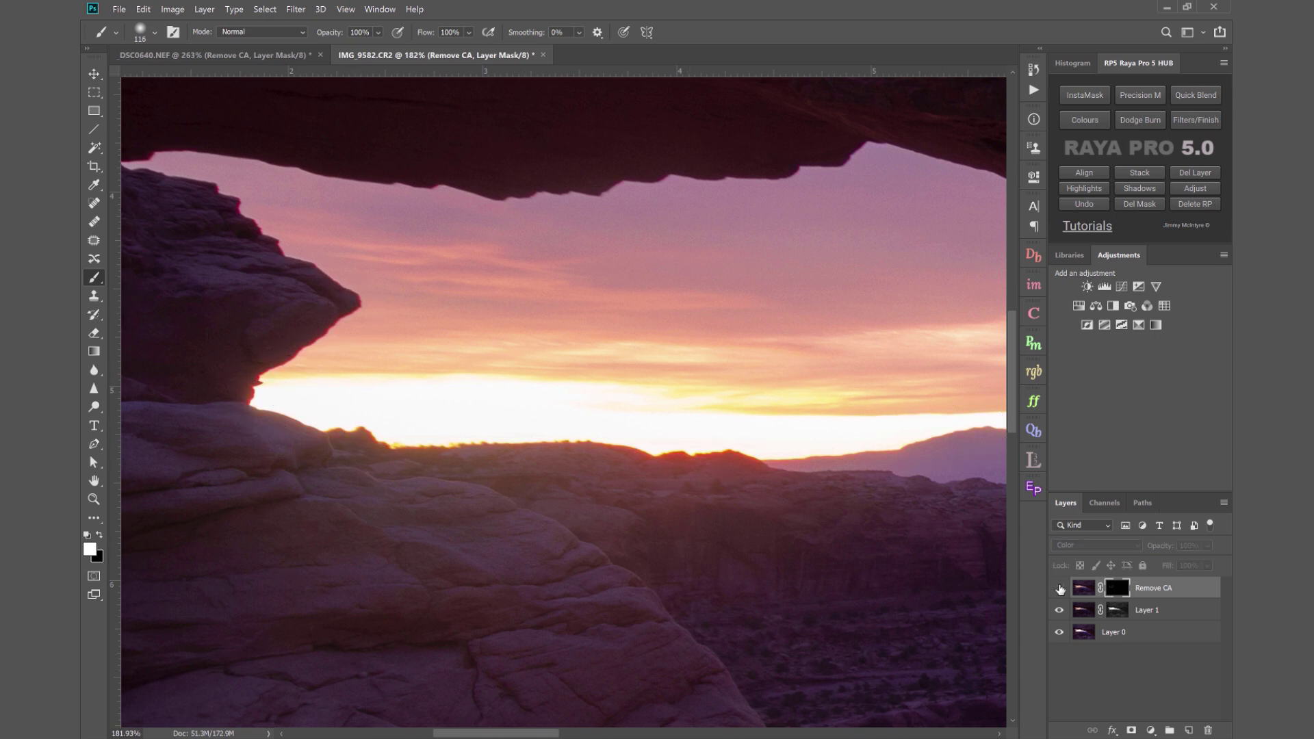
{"action": "left_click", "coordinate": [1060, 588]}
{"action": "left_click", "coordinate": [1059, 588]}
{"action": "left_click", "coordinate": [1059, 588]}
{"action": "left_click", "coordinate": [1060, 588]}
{"action": "left_click", "coordinate": [94, 499]}
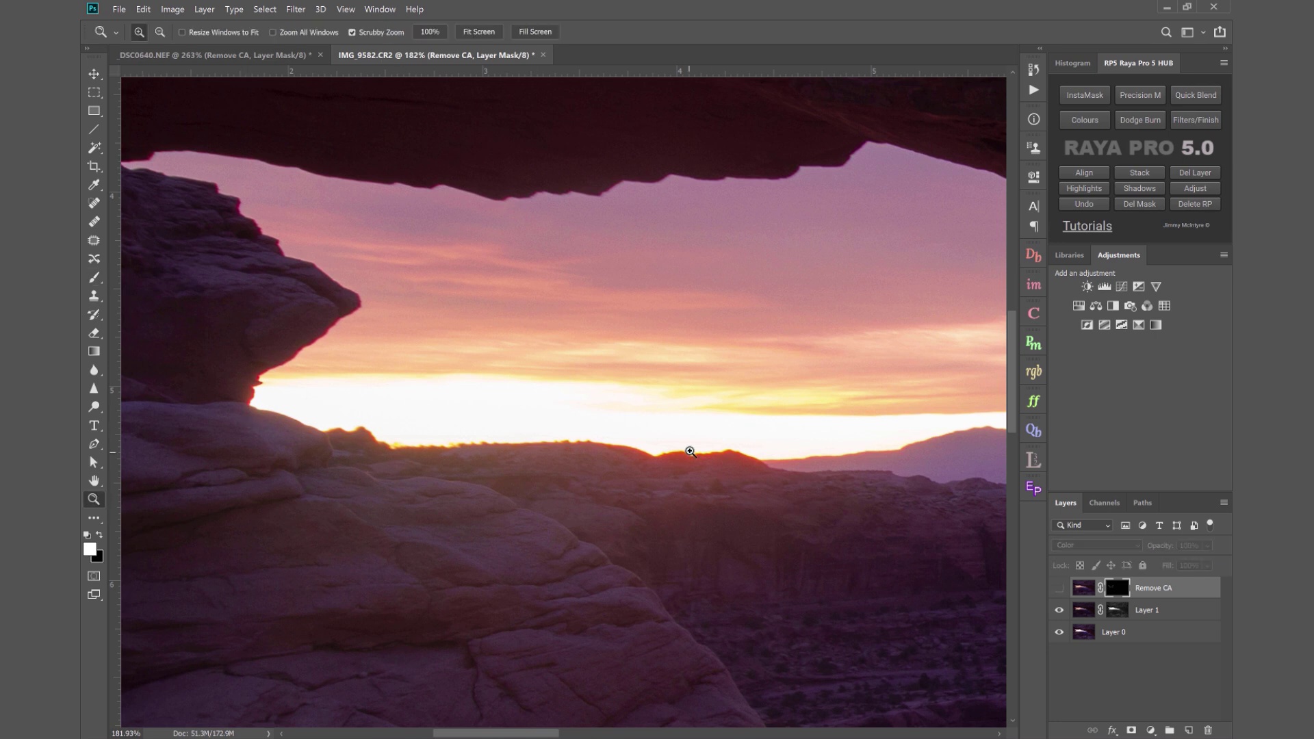
{"action": "left_click_drag", "start_coordinate": [696, 453], "coordinate": [830, 479]}
{"action": "left_click", "coordinate": [1059, 588]}
{"action": "left_click", "coordinate": [1060, 588]}
{"action": "left_click", "coordinate": [1060, 588]}
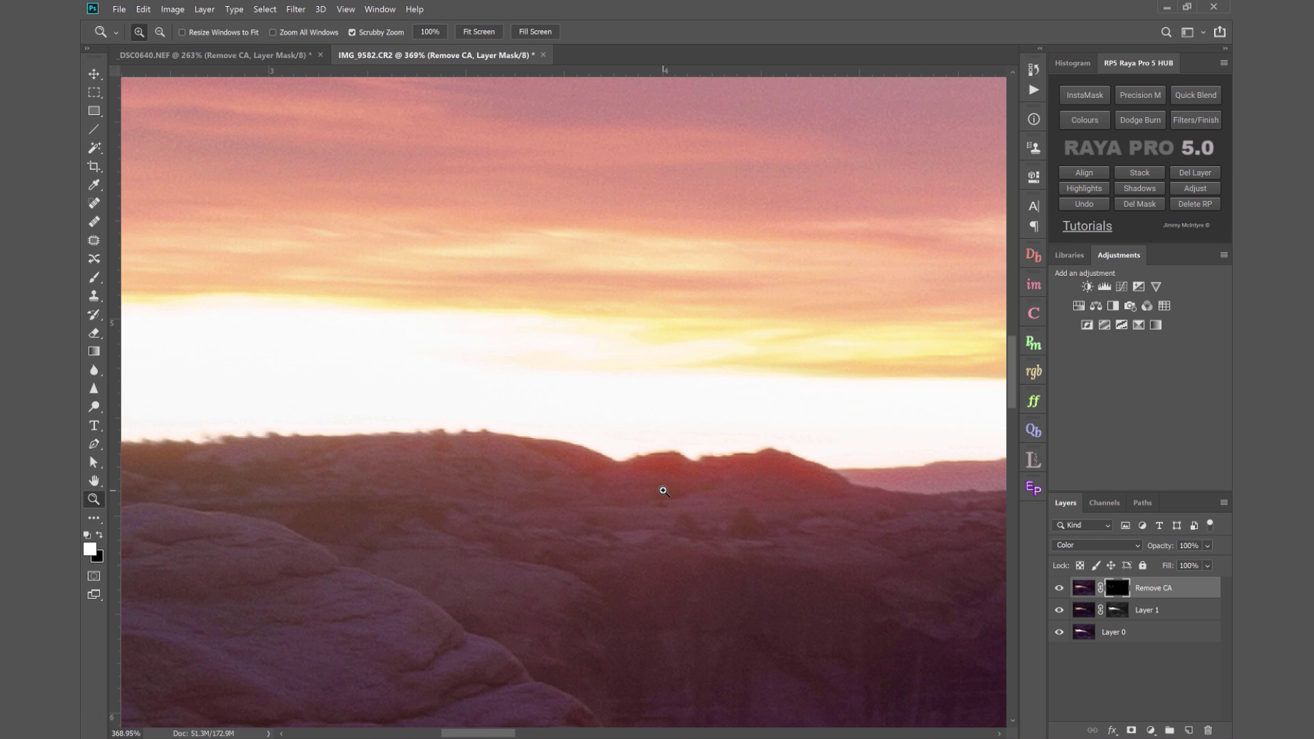
Paint white at 50% brush opacity along the ridge's red fringe in the Remove CA mask
{"action": "left_click", "coordinate": [94, 278]}
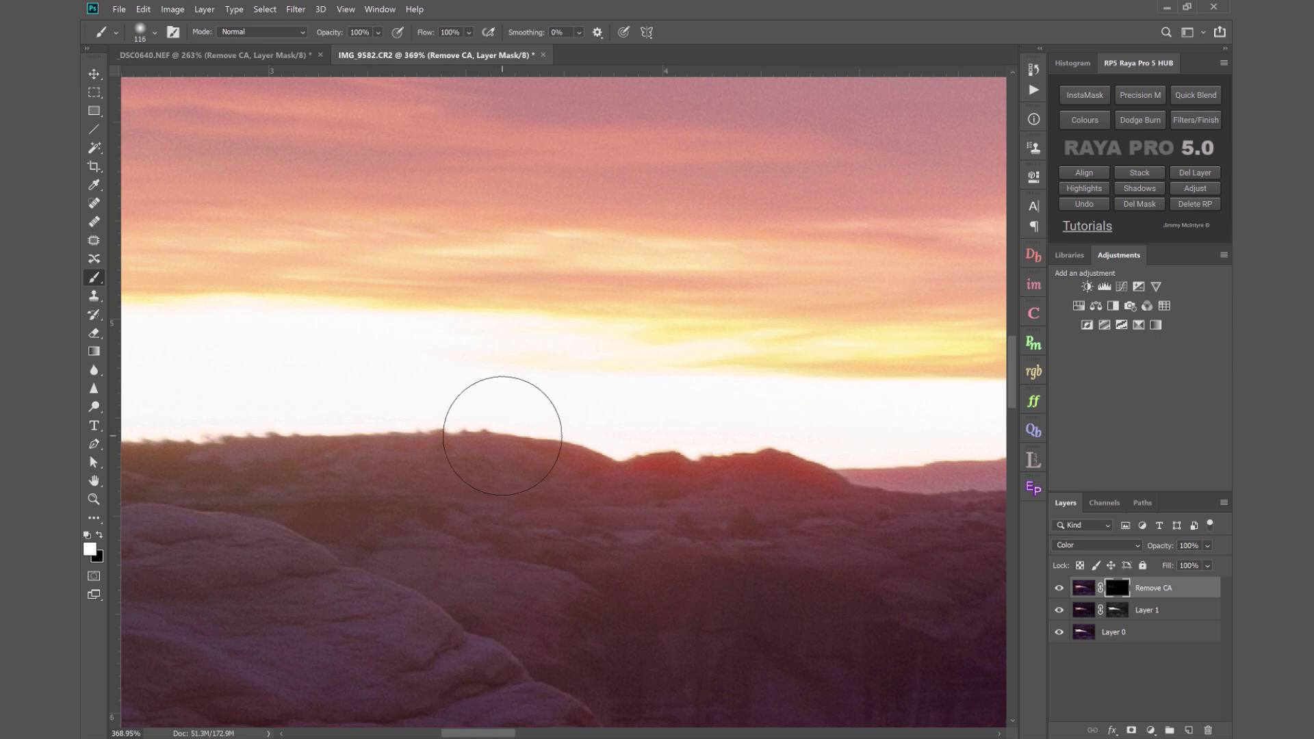
{"action": "key", "text": "5"}
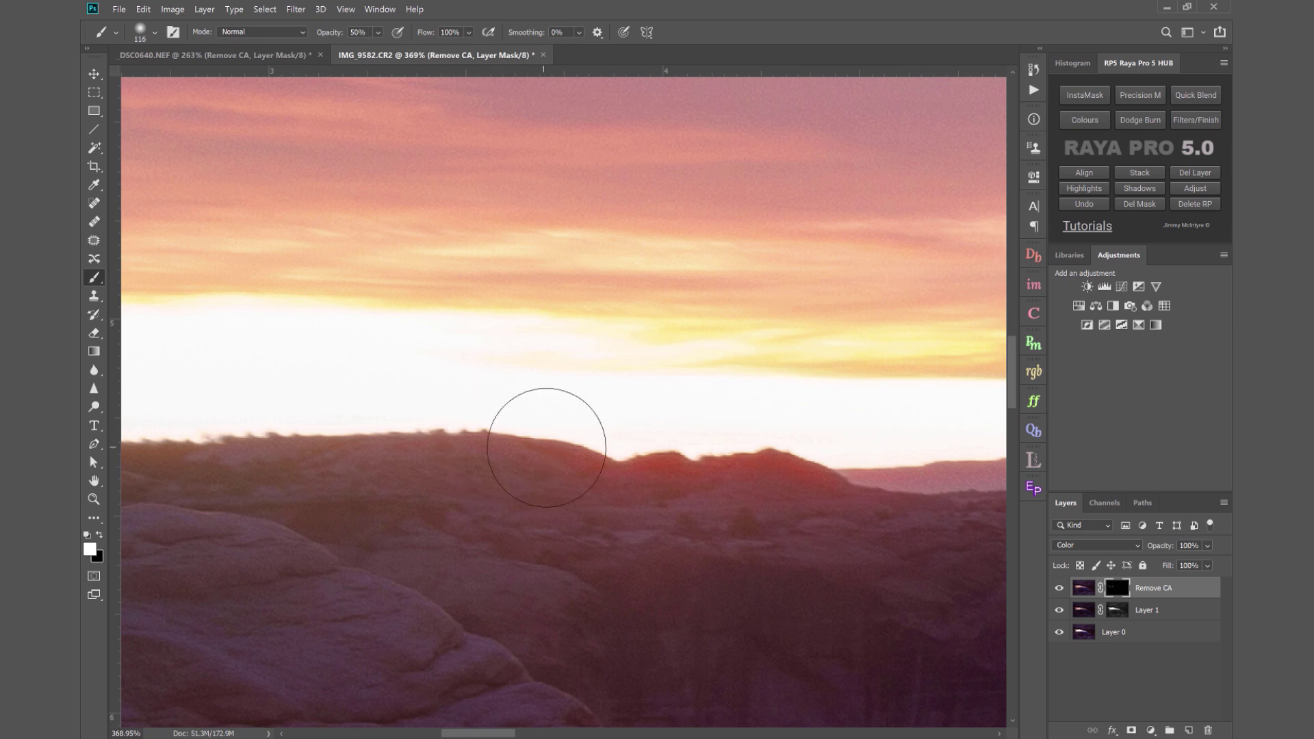
{"action": "mouse_move", "coordinate": [642, 452]}
{"action": "left_mouse_down"}
{"action": "mouse_move", "coordinate": [792, 440]}
{"action": "mouse_move", "coordinate": [798, 454]}
{"action": "mouse_move", "coordinate": [651, 458]}
{"action": "mouse_move", "coordinate": [610, 438]}
{"action": "mouse_move", "coordinate": [763, 440]}
{"action": "mouse_move", "coordinate": [786, 467]}
{"action": "mouse_move", "coordinate": [593, 434]}
{"action": "mouse_move", "coordinate": [552, 402]}
{"action": "mouse_move", "coordinate": [777, 456]}
{"action": "left_mouse_up"}
Toggle Remove CA off and on to compare the ridge, leaving it visible
{"action": "left_click", "coordinate": [1061, 589]}
{"action": "left_click", "coordinate": [1061, 589]}
{"action": "left_click", "coordinate": [1061, 589]}
{"action": "left_click", "coordinate": [1061, 589]}
{"action": "left_click", "coordinate": [1061, 589]}
Fit the entire desert arch photo in the window with Ctrl+0
{"action": "key", "text": "ctrl+0"}
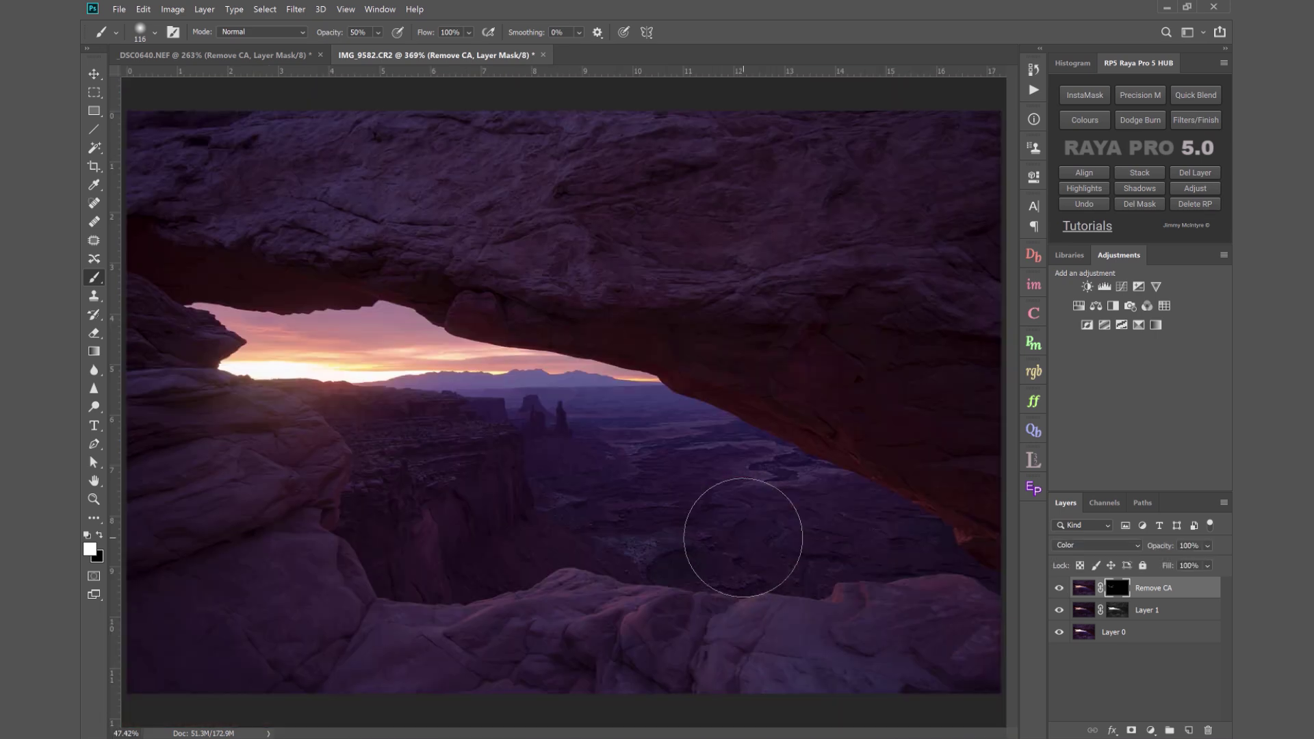